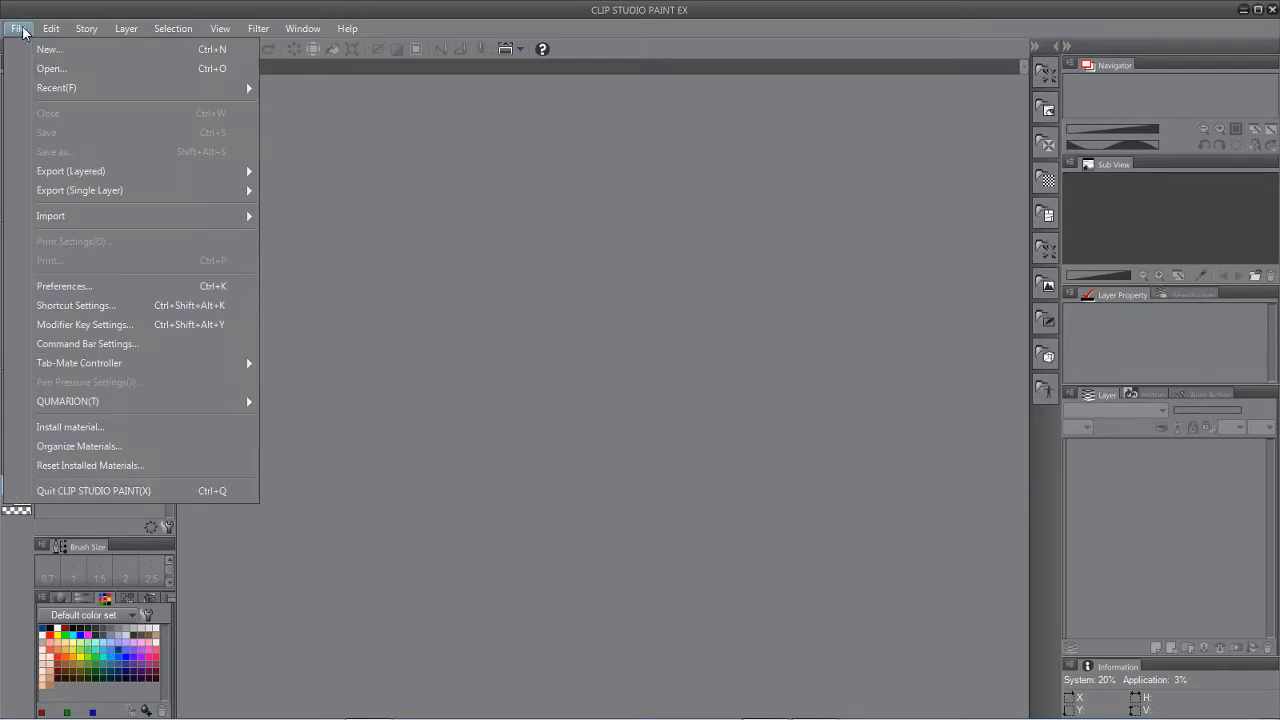
Step: Start a new document and set its canvas to 11 in wide by 17 in high
{"action": "left_click", "coordinate": [47, 50]}
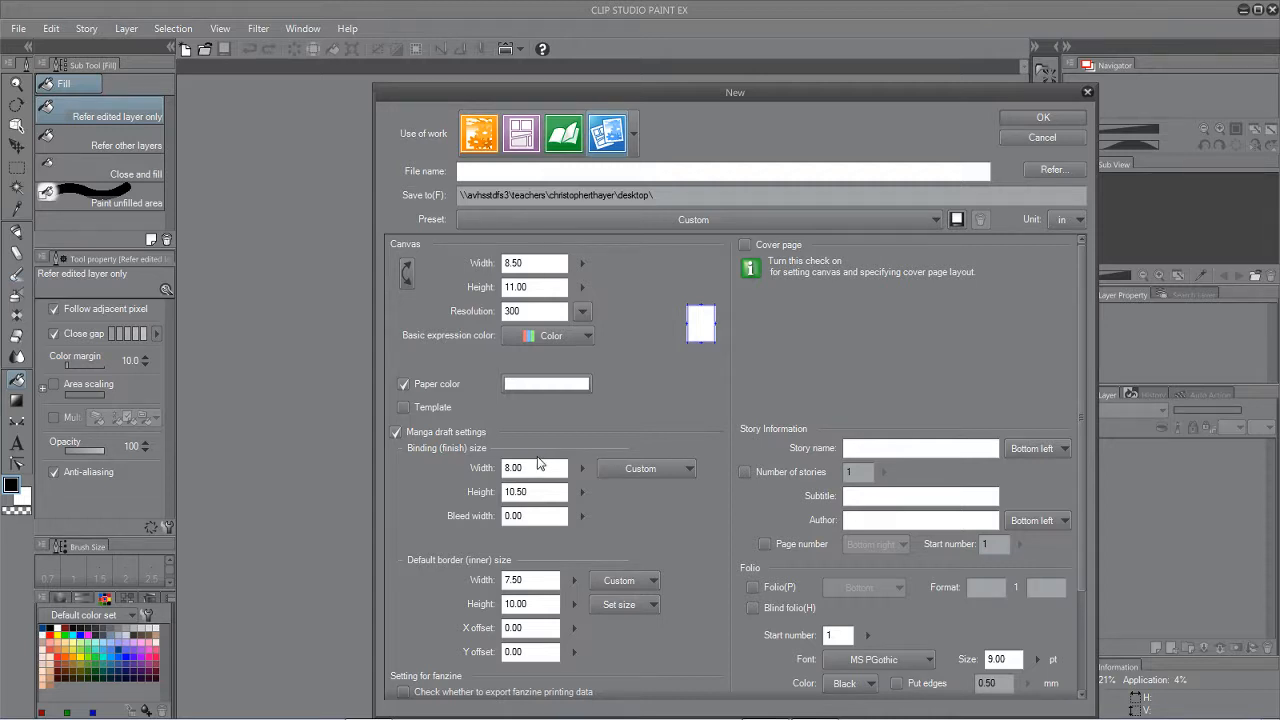
{"action": "left_click_drag", "start_coordinate": [540, 467], "coordinate": [281, 458]}
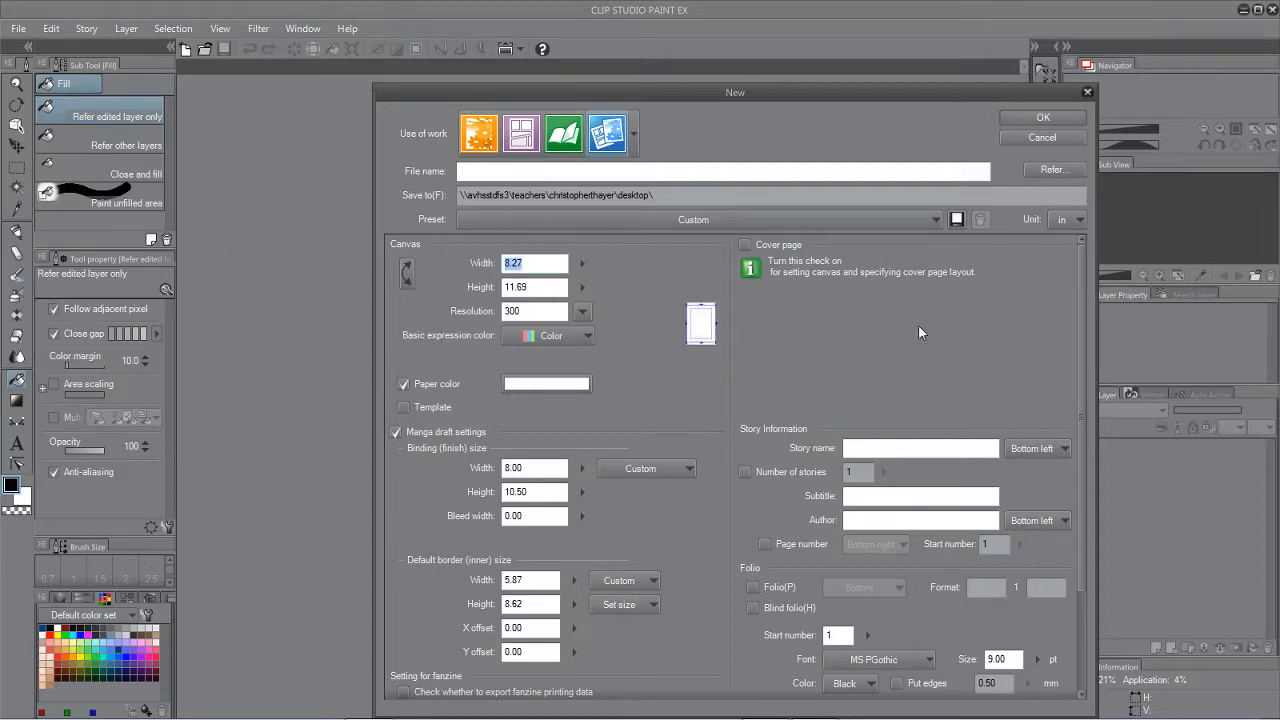
{"action": "type", "text": "11"}
{"action": "key", "text": "Tab"}
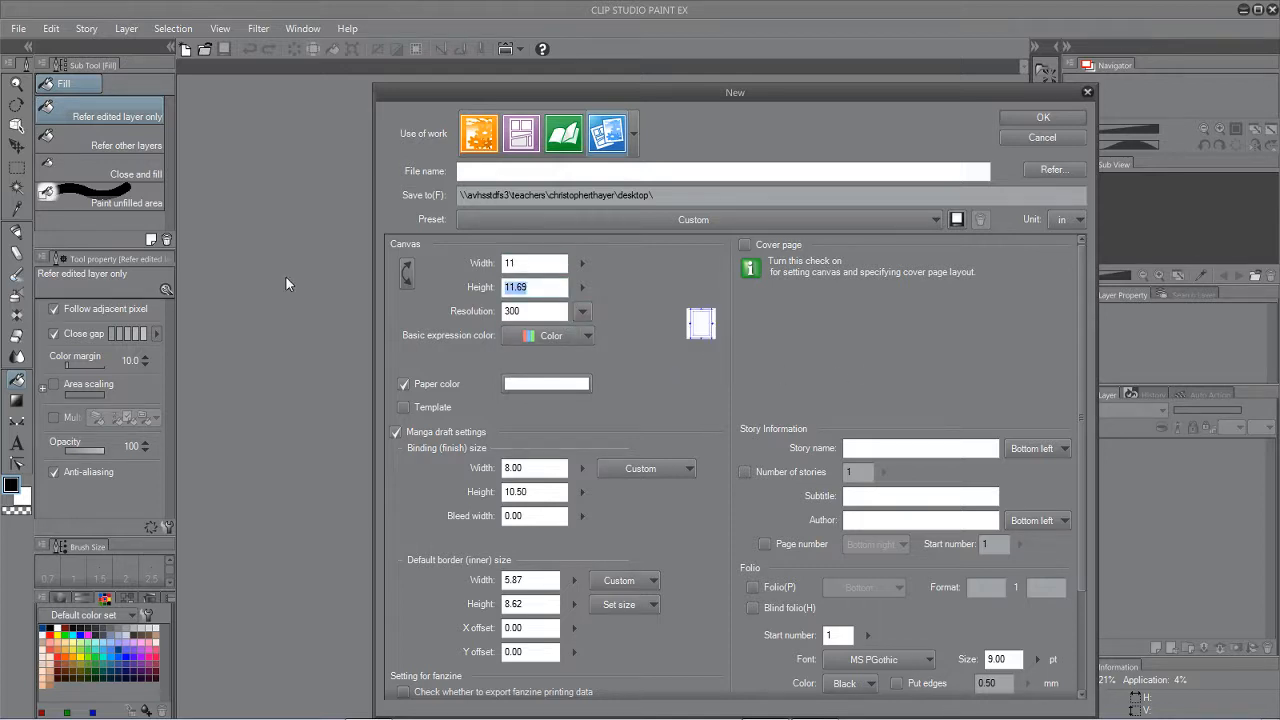
{"action": "type", "text": "17"}
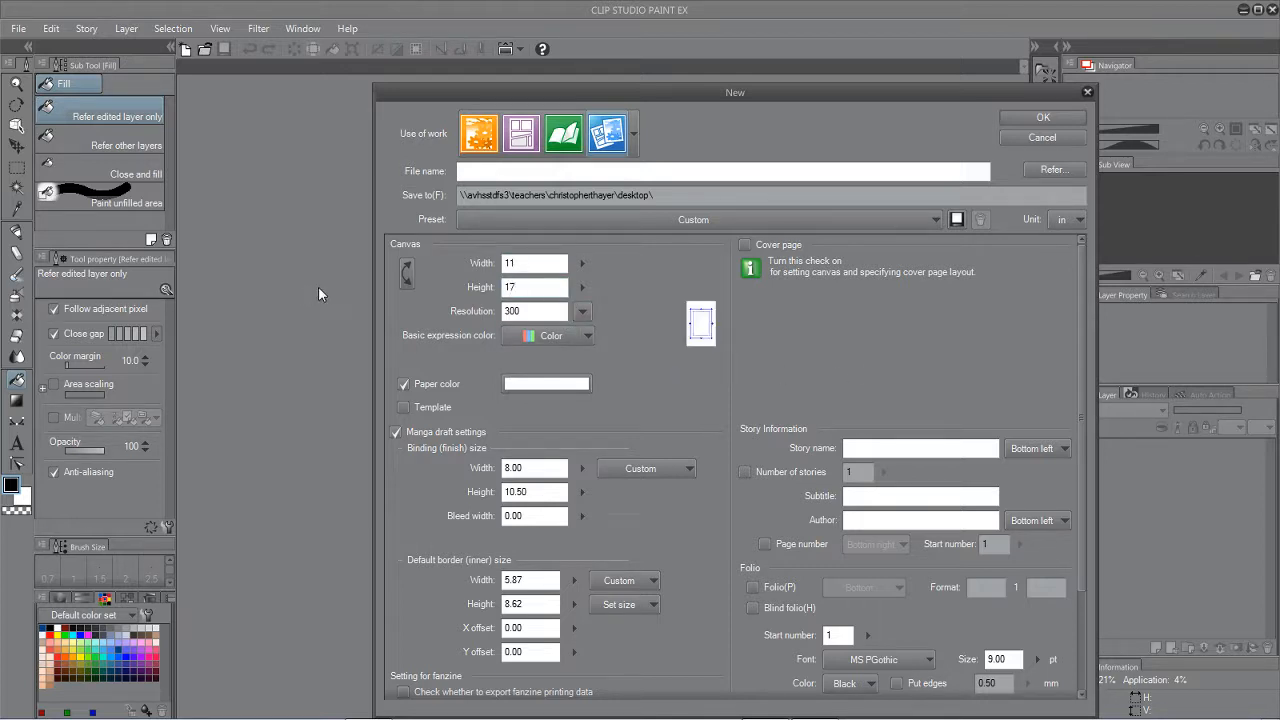
Step: Set the binding (finish) size to 10 in wide by 14 in high
{"action": "left_click", "coordinate": [541, 470]}
{"action": "type", "text": "10"}
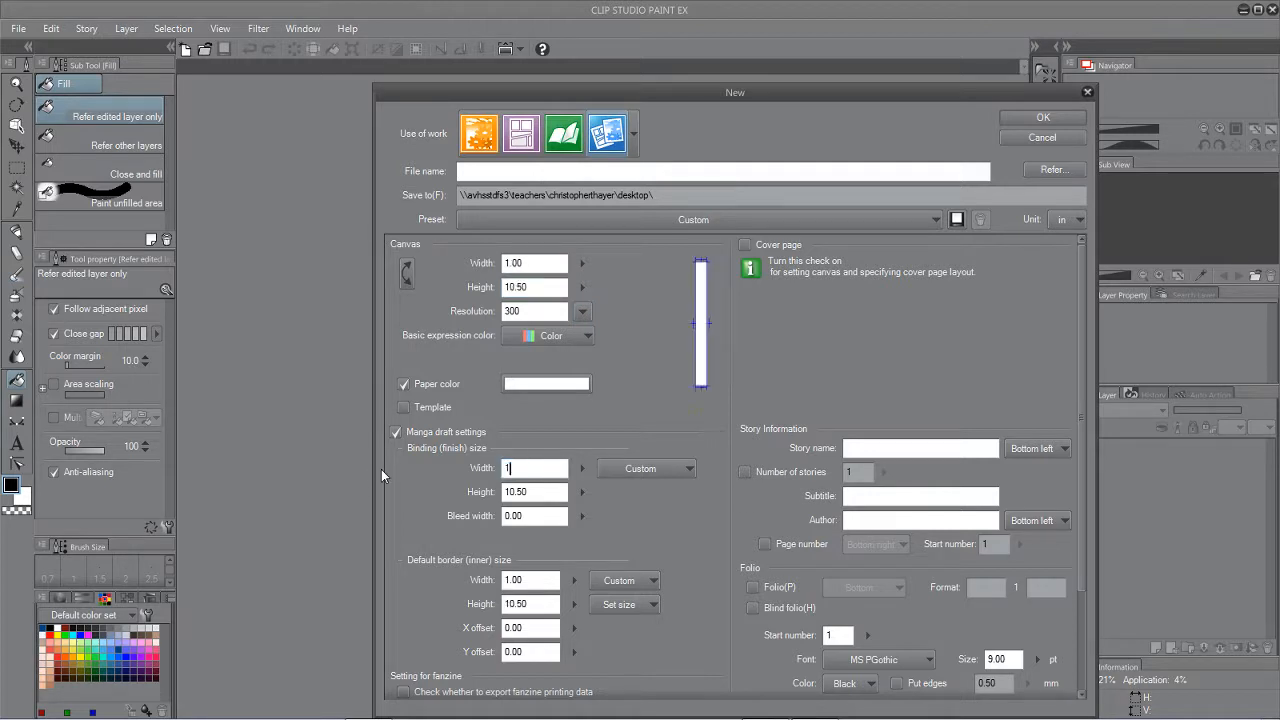
{"action": "left_click", "coordinate": [550, 490]}
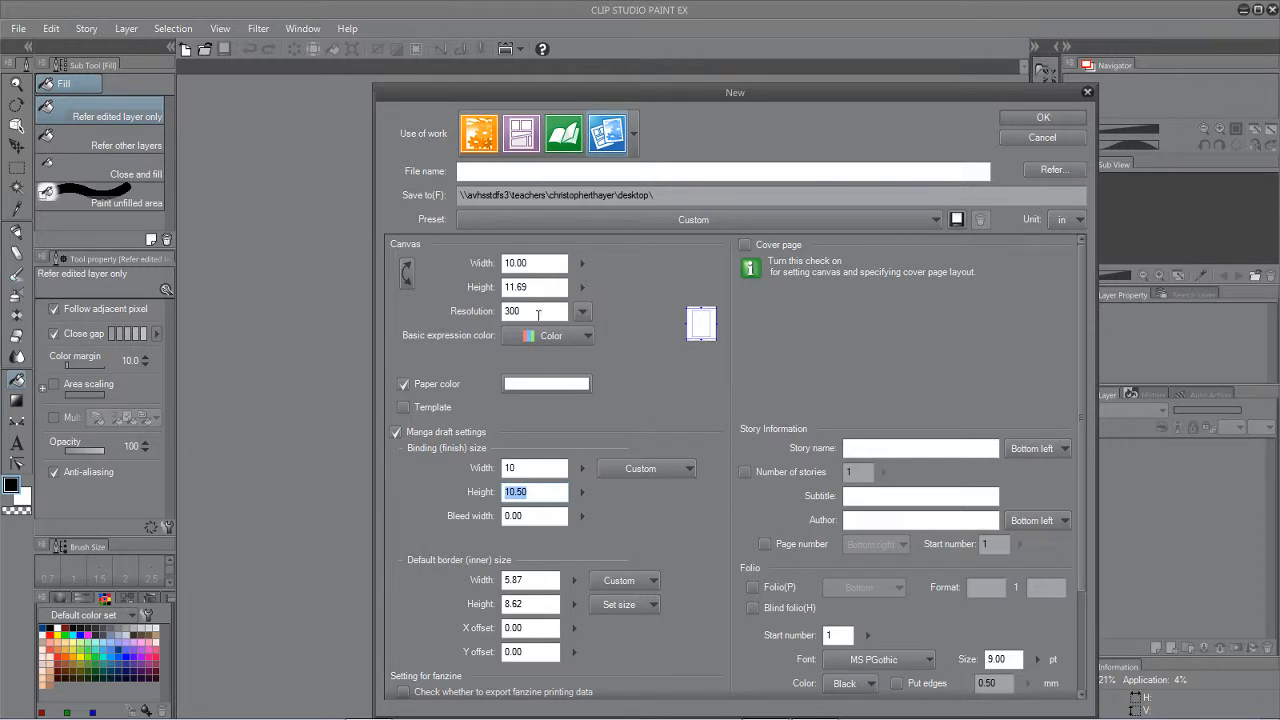
{"action": "type", "text": "14"}
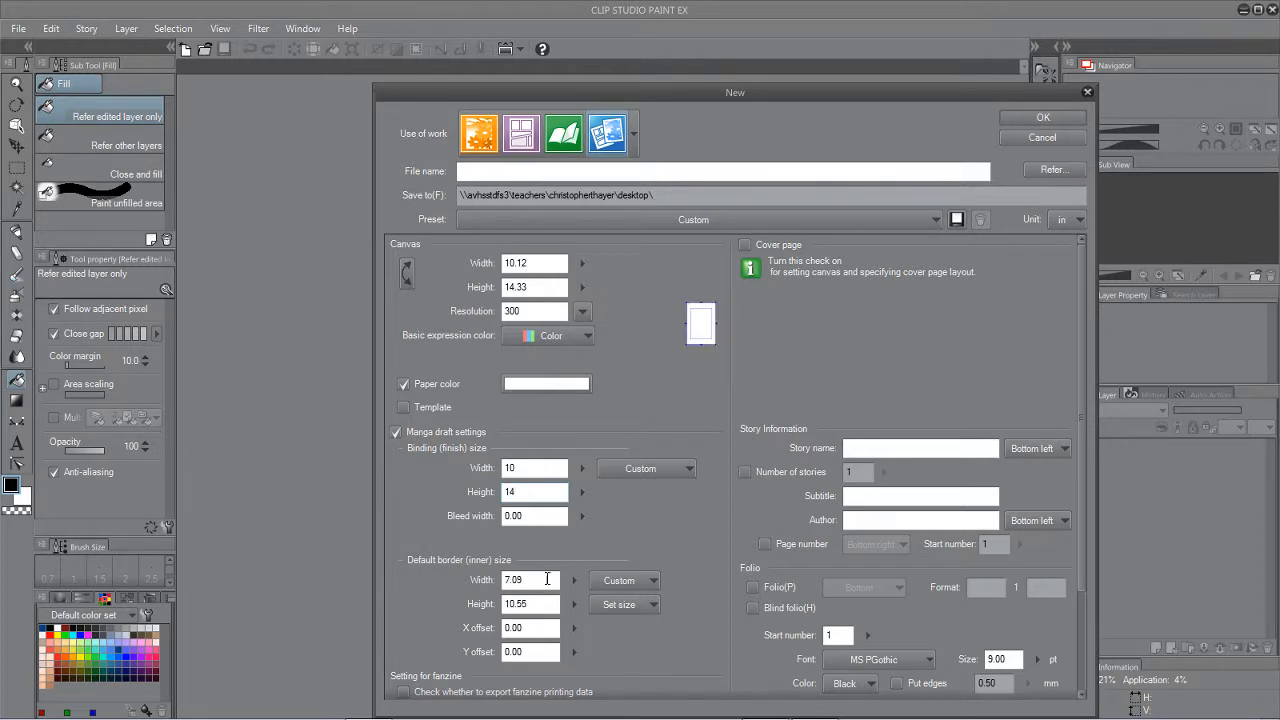
Step: Set the default inner border size to 9 in wide by 15 in high
{"action": "left_click", "coordinate": [536, 580]}
{"action": "type", "text": "9"}
{"action": "key", "text": "Tab"}
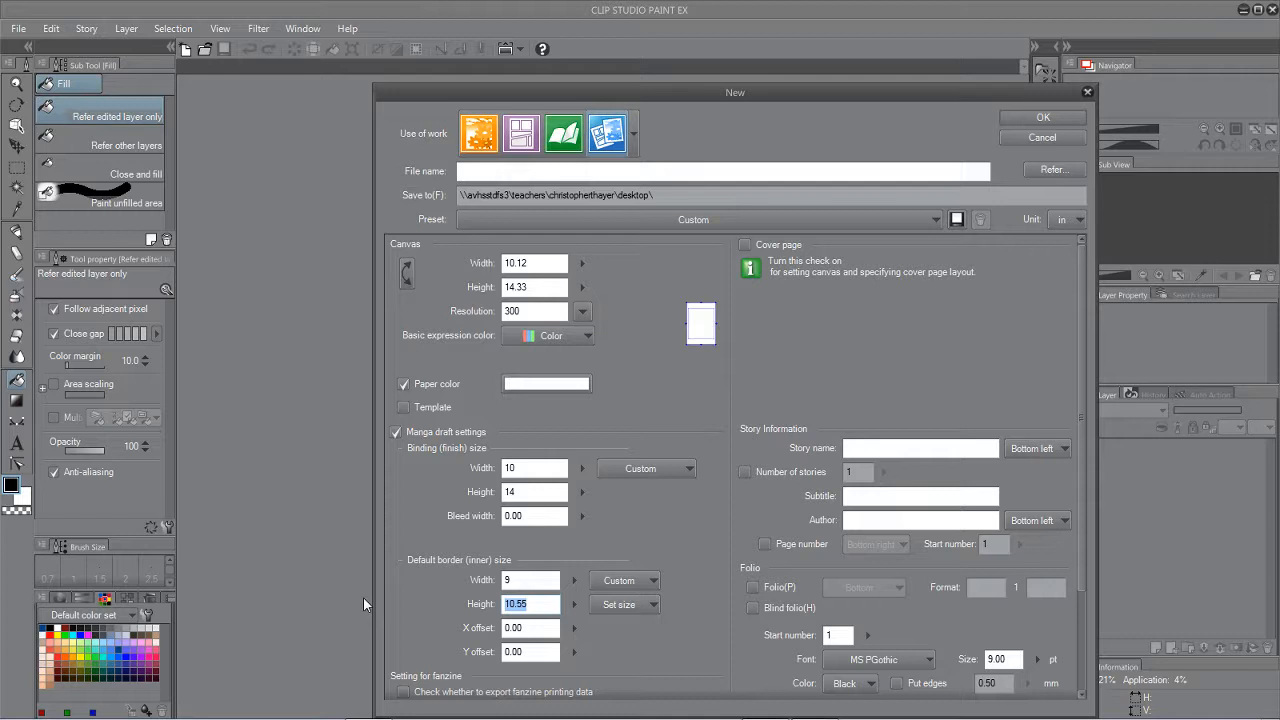
{"action": "type", "text": "15"}
Step: Set the binding height to 15 in and the bleed width to 0.25 in
{"action": "left_click", "coordinate": [531, 488]}
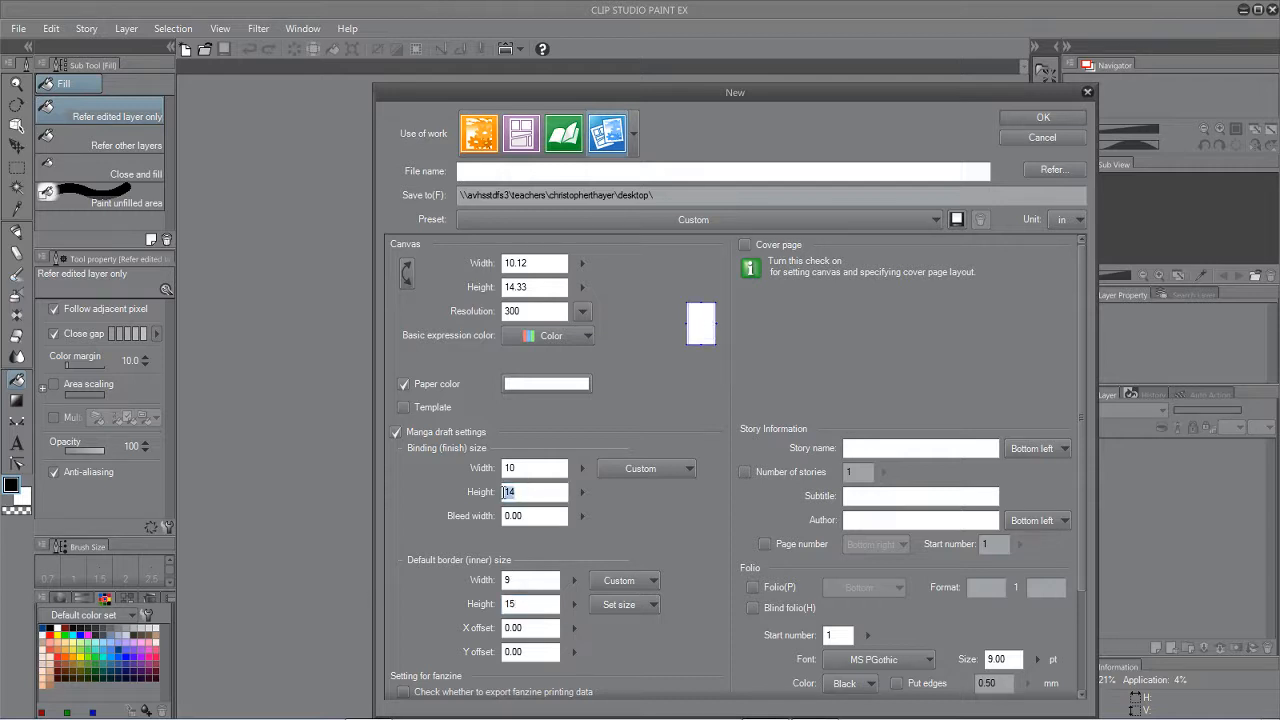
{"action": "type", "text": "1"}
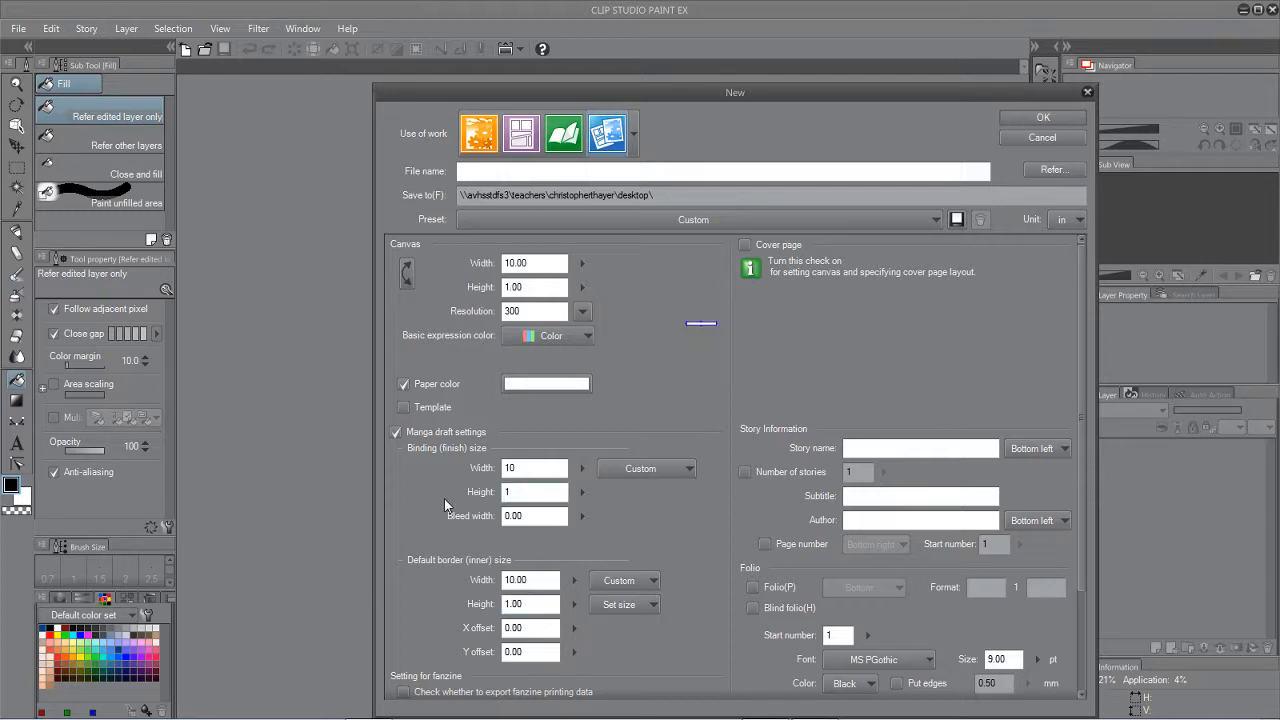
{"action": "type", "text": "5"}
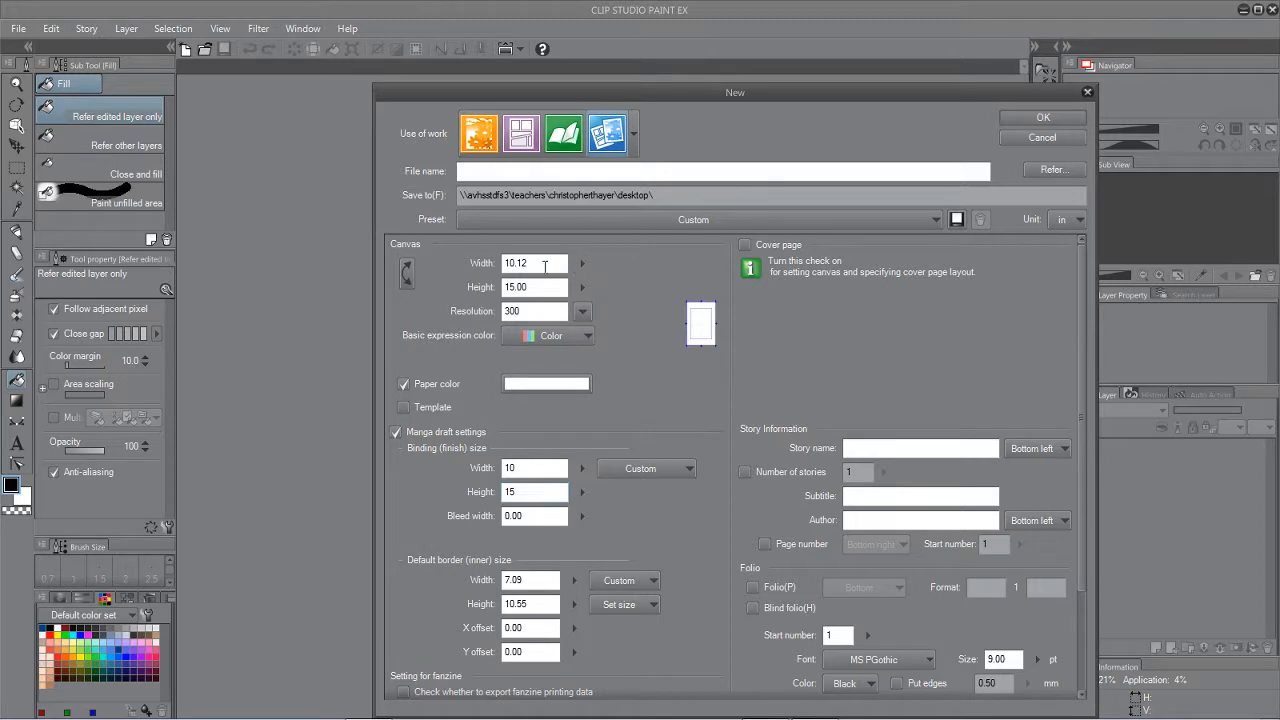
{"action": "left_click", "coordinate": [540, 517]}
{"action": "type", "text": "25"}
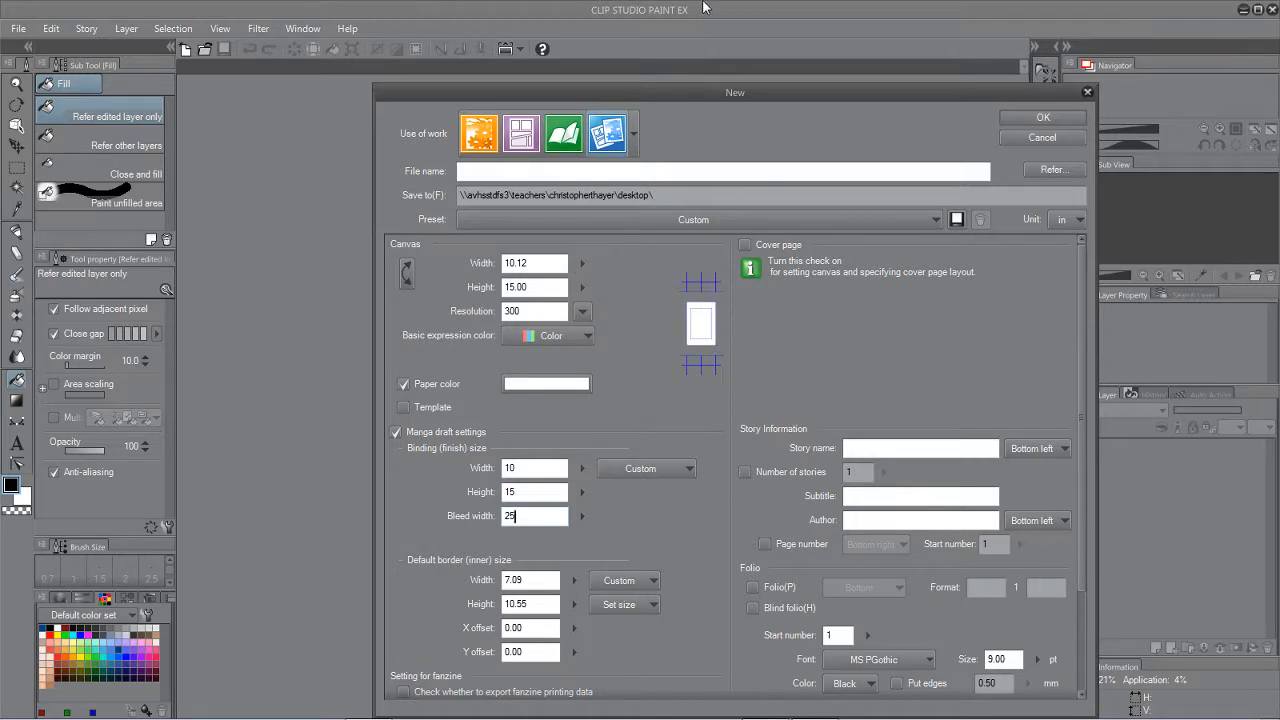
{"action": "key", "text": "BackSpace"}
{"action": "key", "text": "BackSpace"}
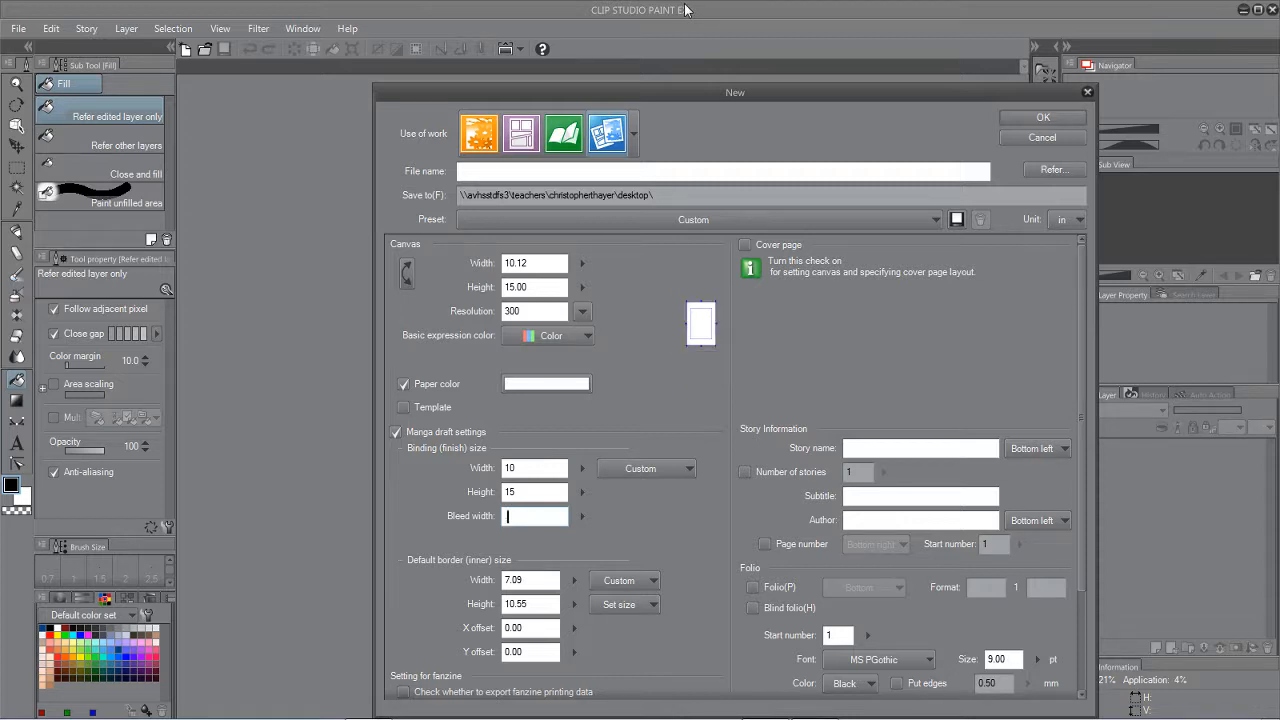
{"action": "type", "text": ".25"}
Step: Set the canvas width back to 11 in and its height to 17 in
{"action": "double_click", "coordinate": [527, 262]}
{"action": "type", "text": "11"}
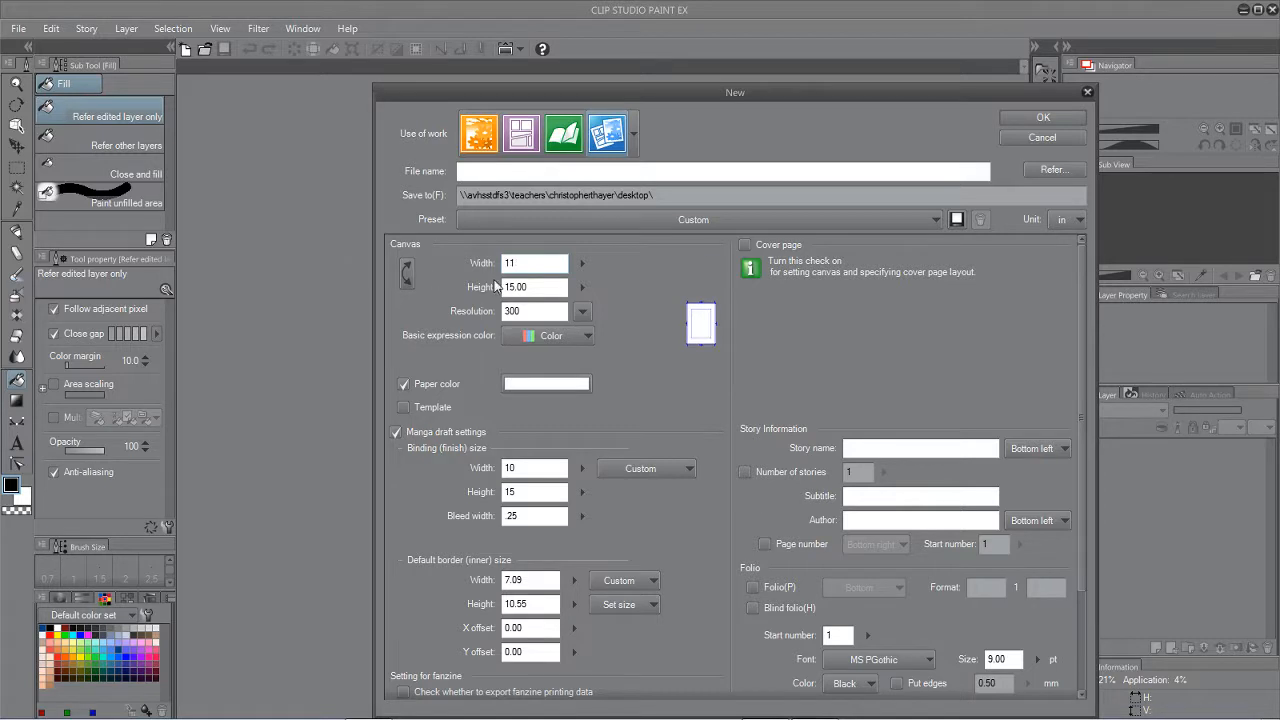
{"action": "left_click", "coordinate": [542, 287]}
{"action": "double_click", "coordinate": [542, 287]}
{"action": "type", "text": "17"}
Step: Set the default inner border size to 9 in wide by 14 in high
{"action": "scroll", "coordinate": [785, 485], "scroll_direction": "down", "scroll_amount": 1}
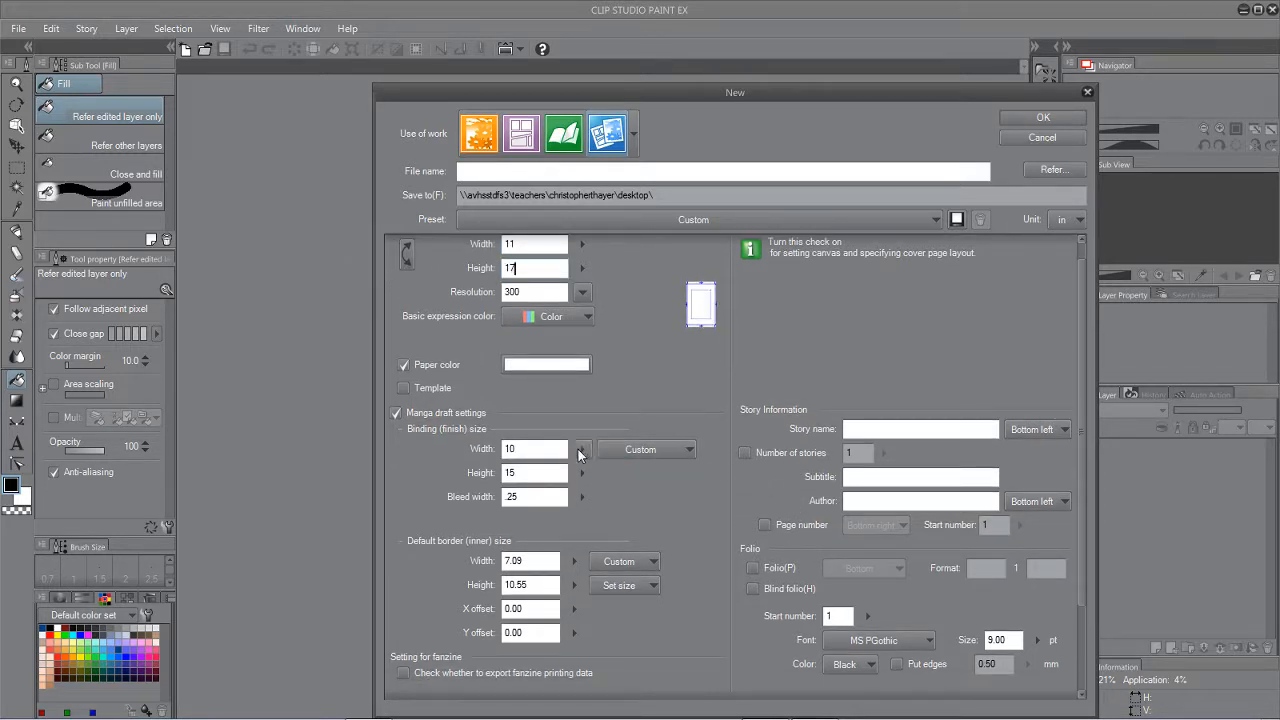
{"action": "double_click", "coordinate": [510, 449]}
{"action": "double_click", "coordinate": [515, 560]}
{"action": "type", "text": "9"}
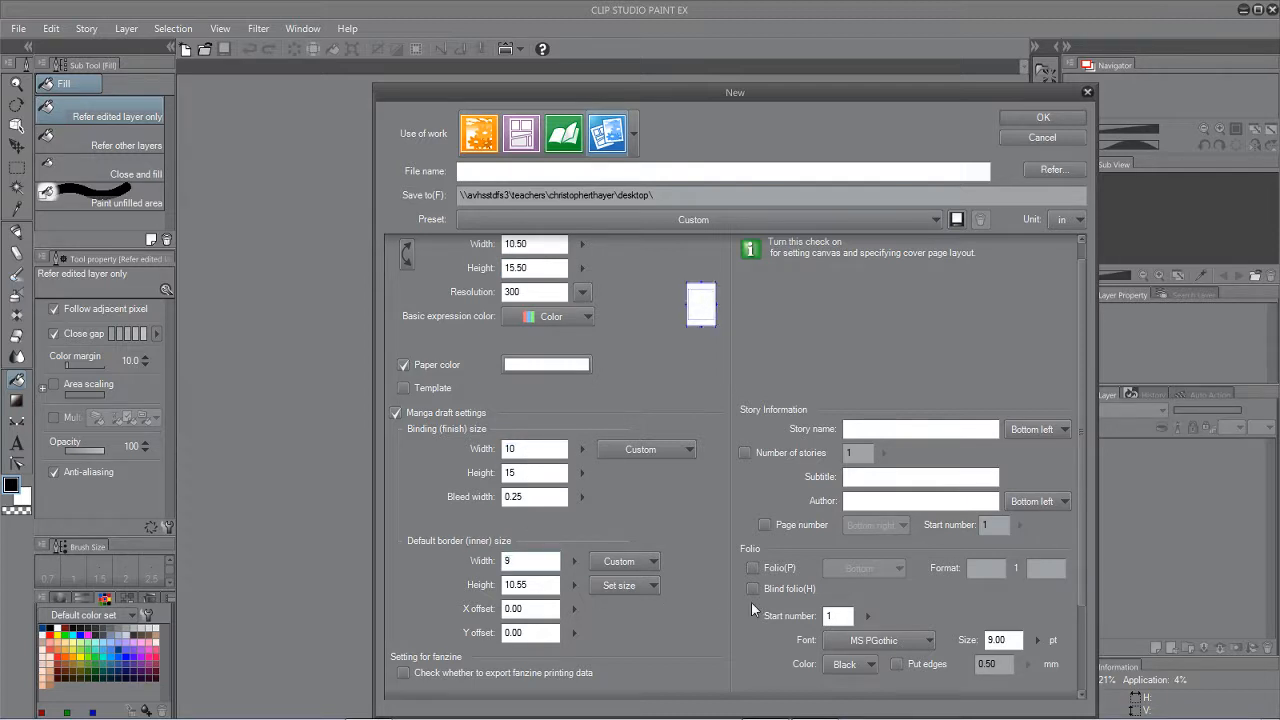
{"action": "double_click", "coordinate": [527, 587]}
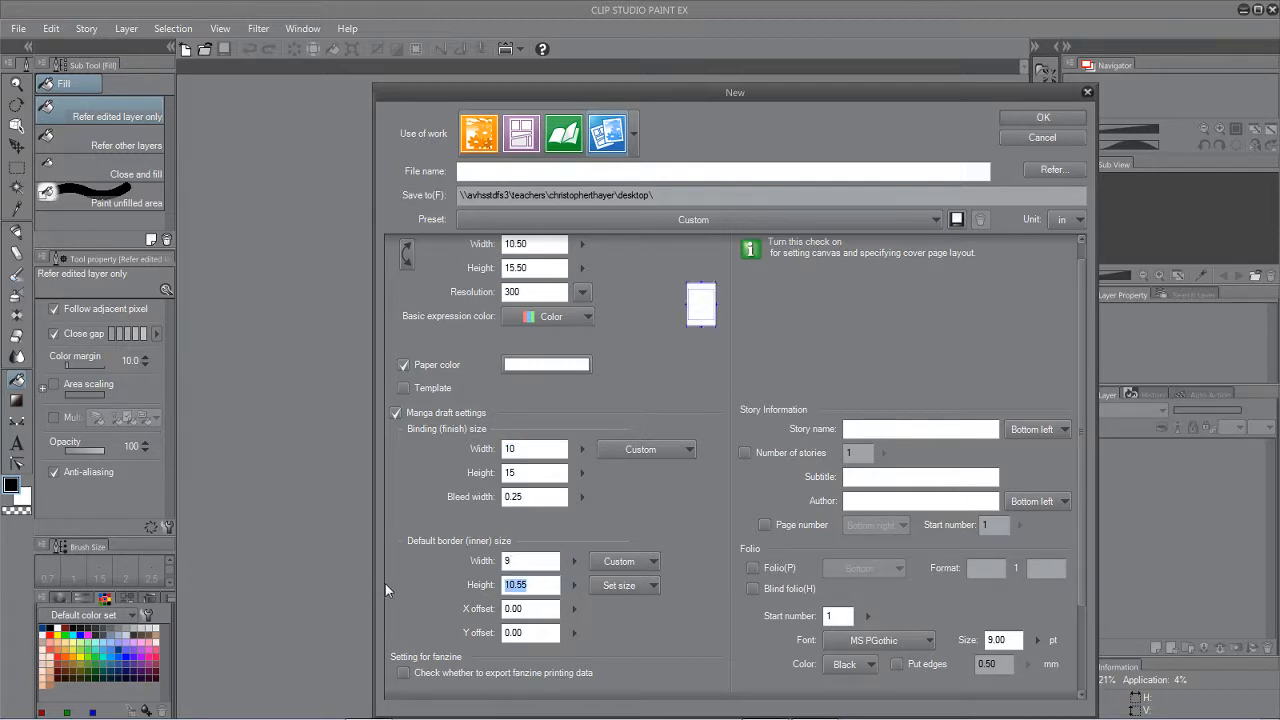
{"action": "type", "text": "14"}
Step: Restore the canvas size to 11 in wide by 17 in high
{"action": "scroll", "coordinate": [753, 502], "scroll_direction": "up", "scroll_amount": 1}
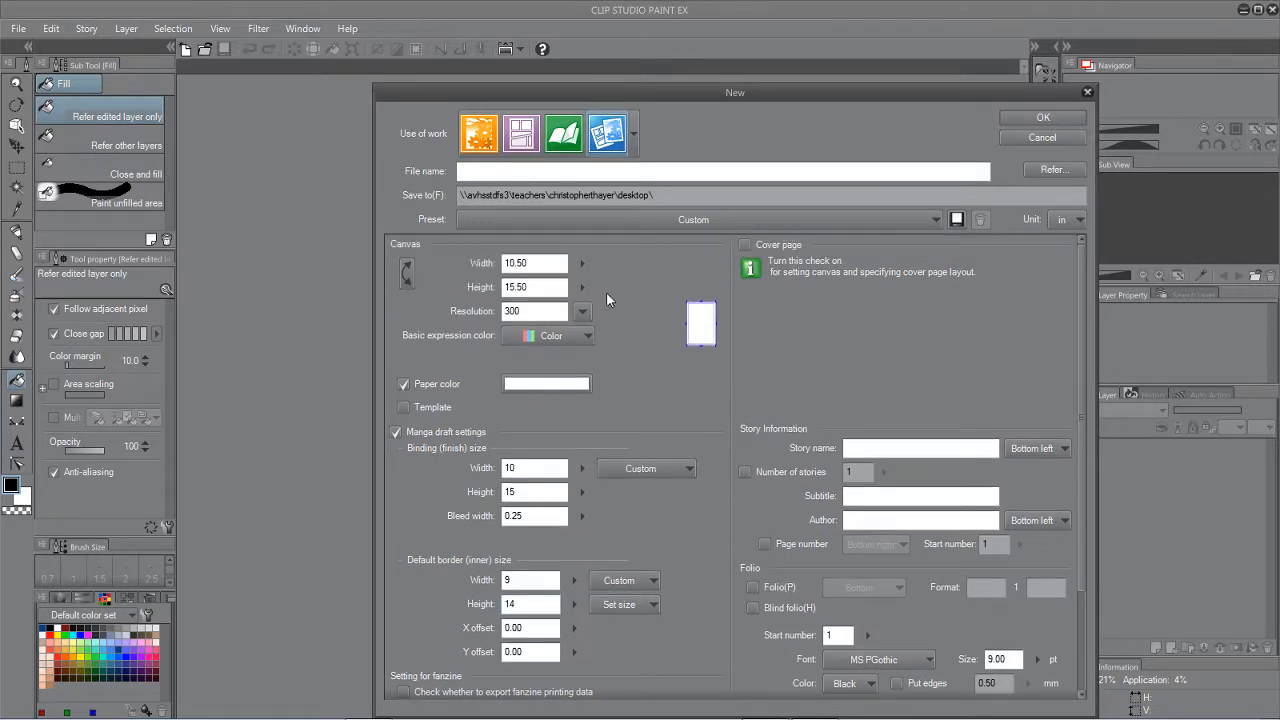
{"action": "double_click", "coordinate": [550, 262]}
{"action": "type", "text": "11"}
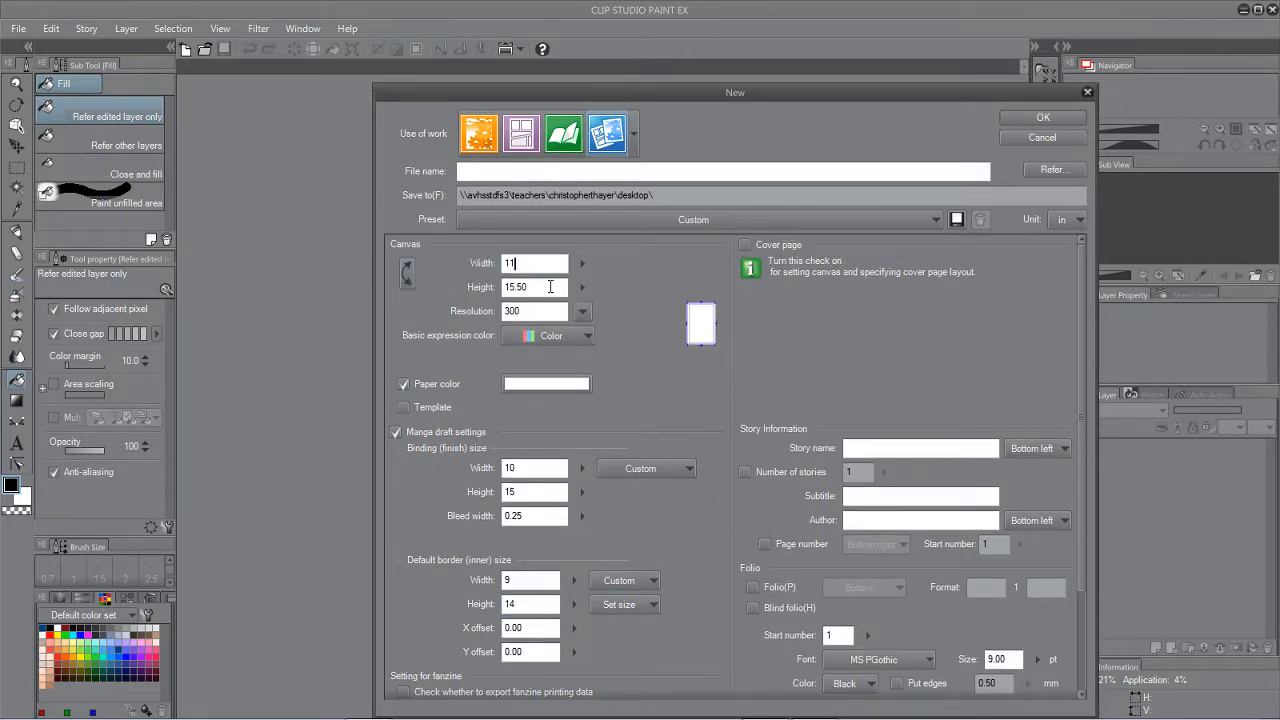
{"action": "double_click", "coordinate": [550, 286]}
{"action": "type", "text": "17"}
Step: Name the file "test comic" and create the multi-page comic document
{"action": "scroll", "coordinate": [718, 483], "scroll_direction": "down", "scroll_amount": 4}
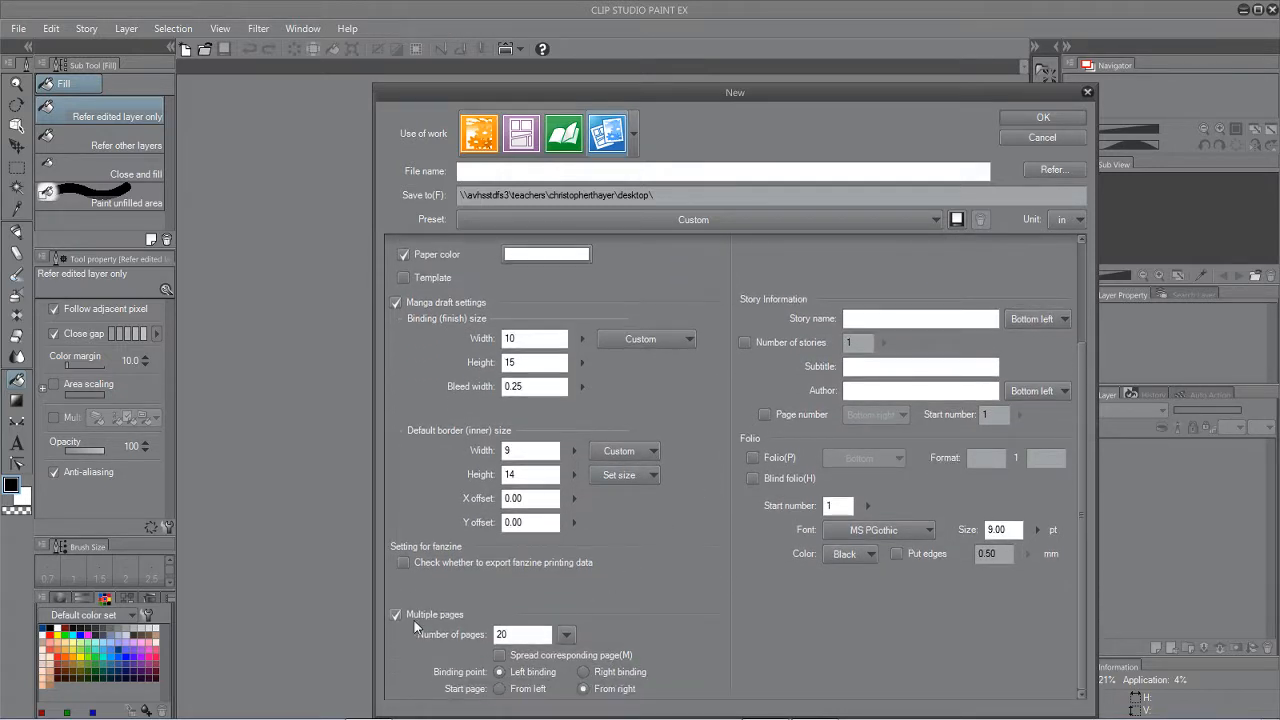
{"action": "scroll", "coordinate": [812, 348], "scroll_direction": "up", "scroll_amount": 4}
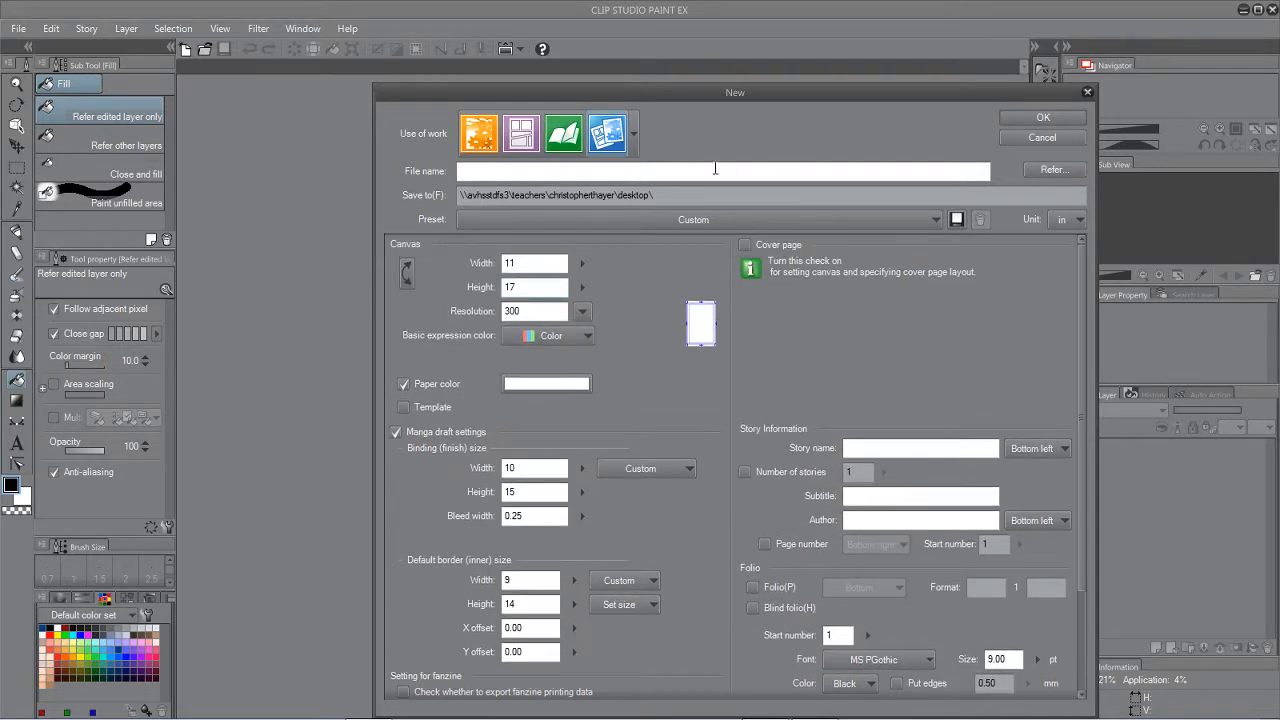
{"action": "left_click", "coordinate": [572, 170]}
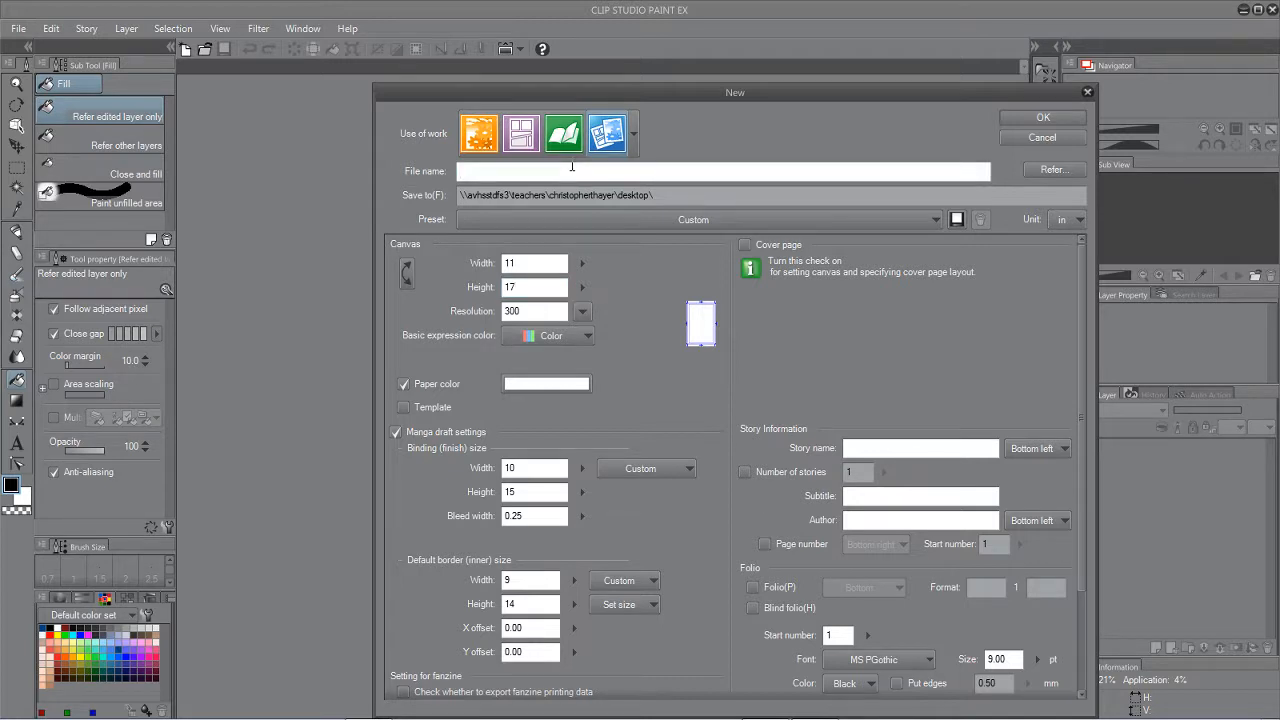
{"action": "type", "text": "test comic"}
{"action": "left_click", "coordinate": [1045, 117]}
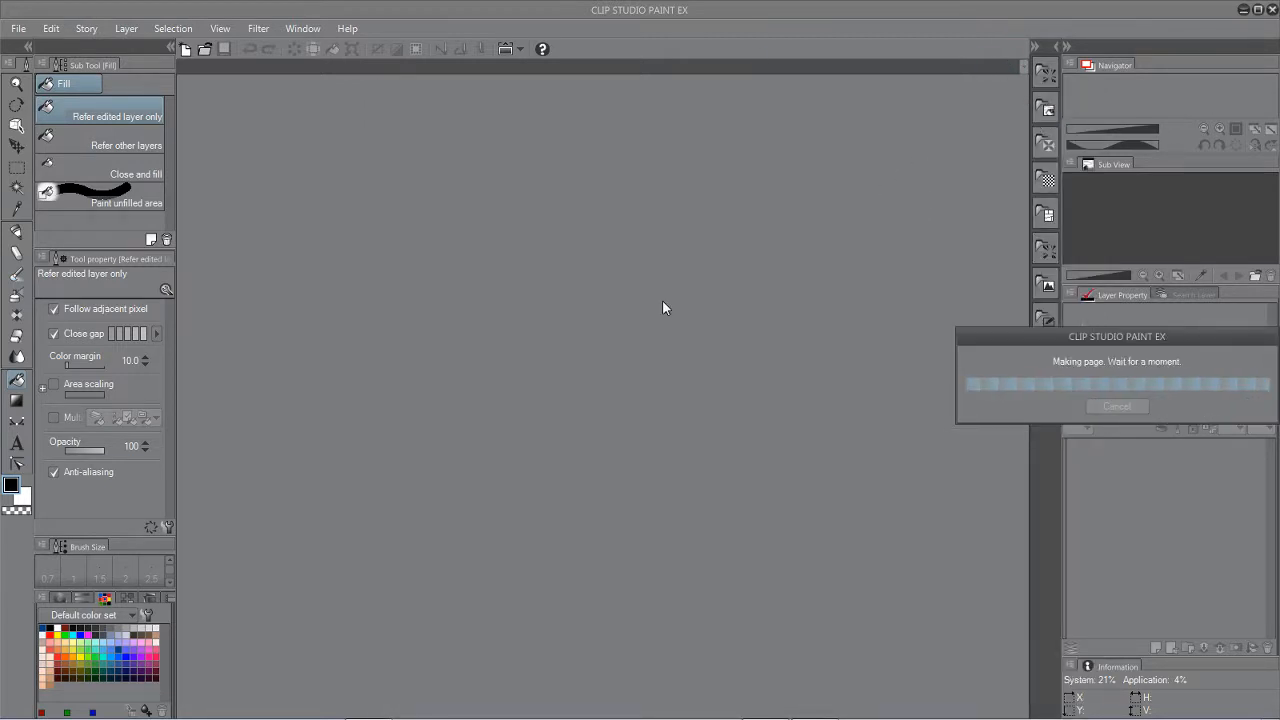
{"action": "left_click_drag", "start_coordinate": [1029, 335], "coordinate": [491, 304]}
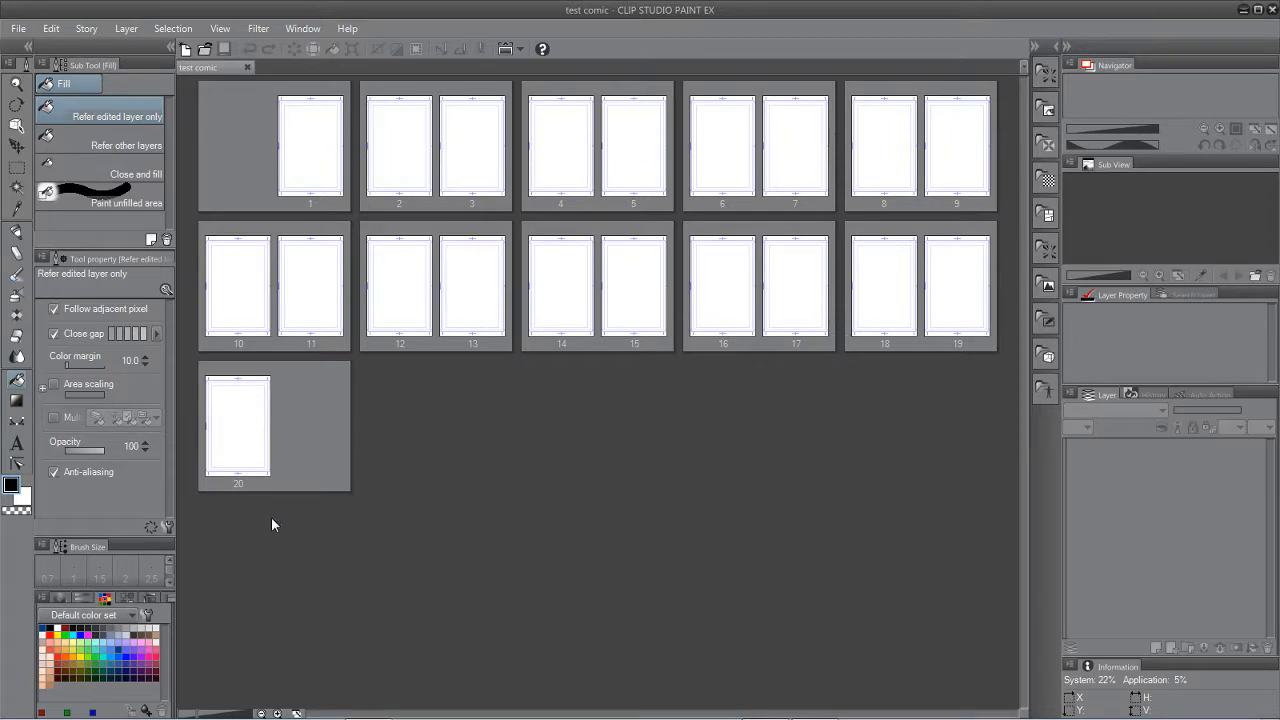
Step: Inspect the page files in the test comic folder on the desktop and return to Clip Studio Paint
{"action": "left_click", "coordinate": [1242, 10]}
{"action": "double_click", "coordinate": [1002, 522]}
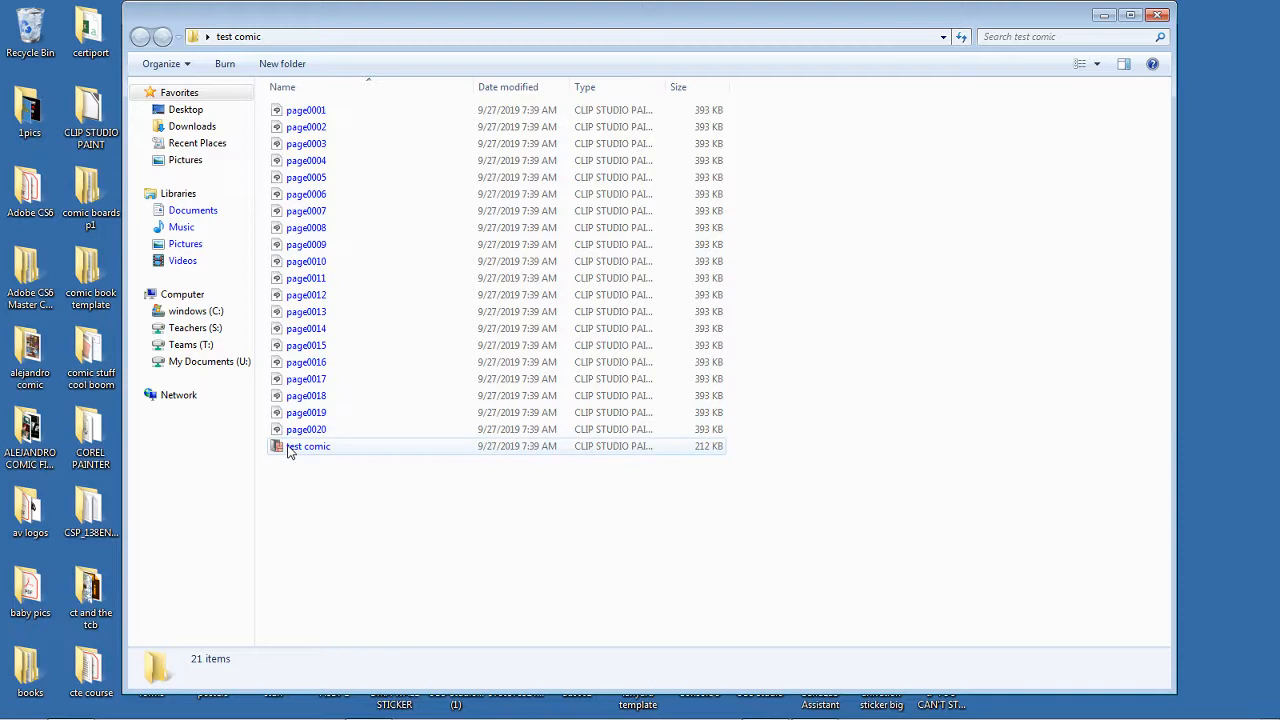
{"action": "mouse_move", "coordinate": [337, 712]}
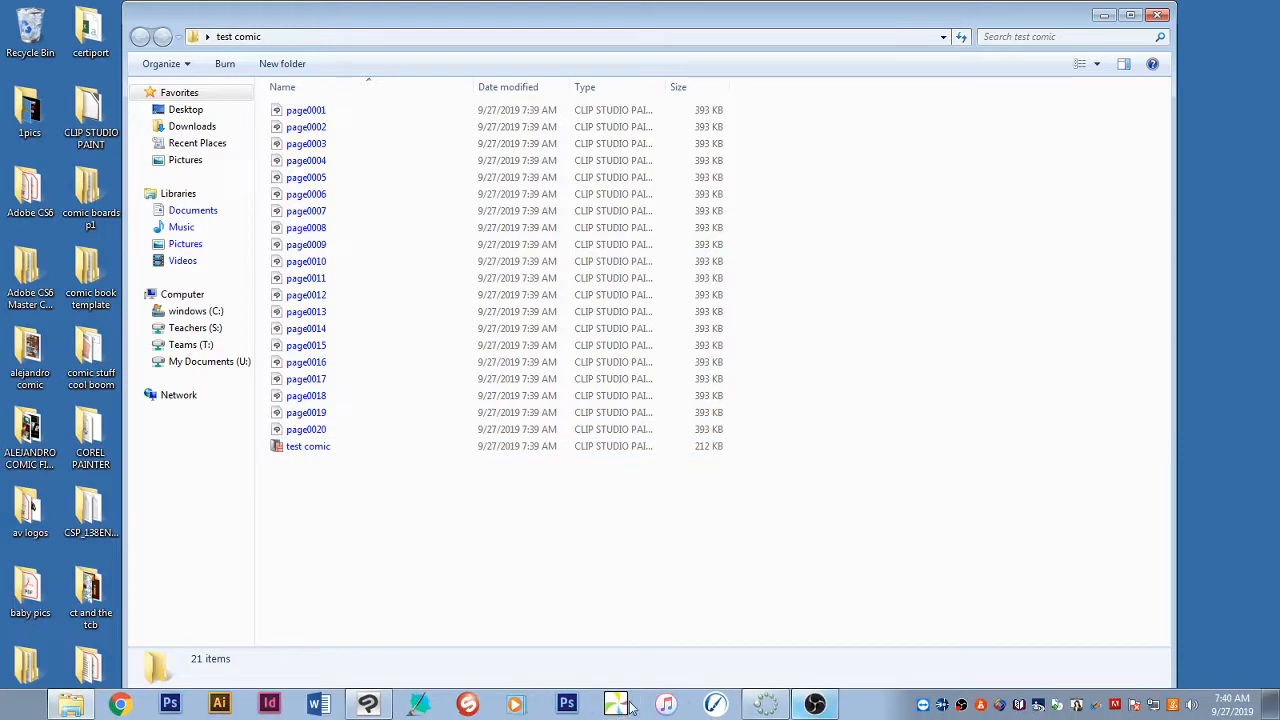
{"action": "left_click", "coordinate": [368, 704]}
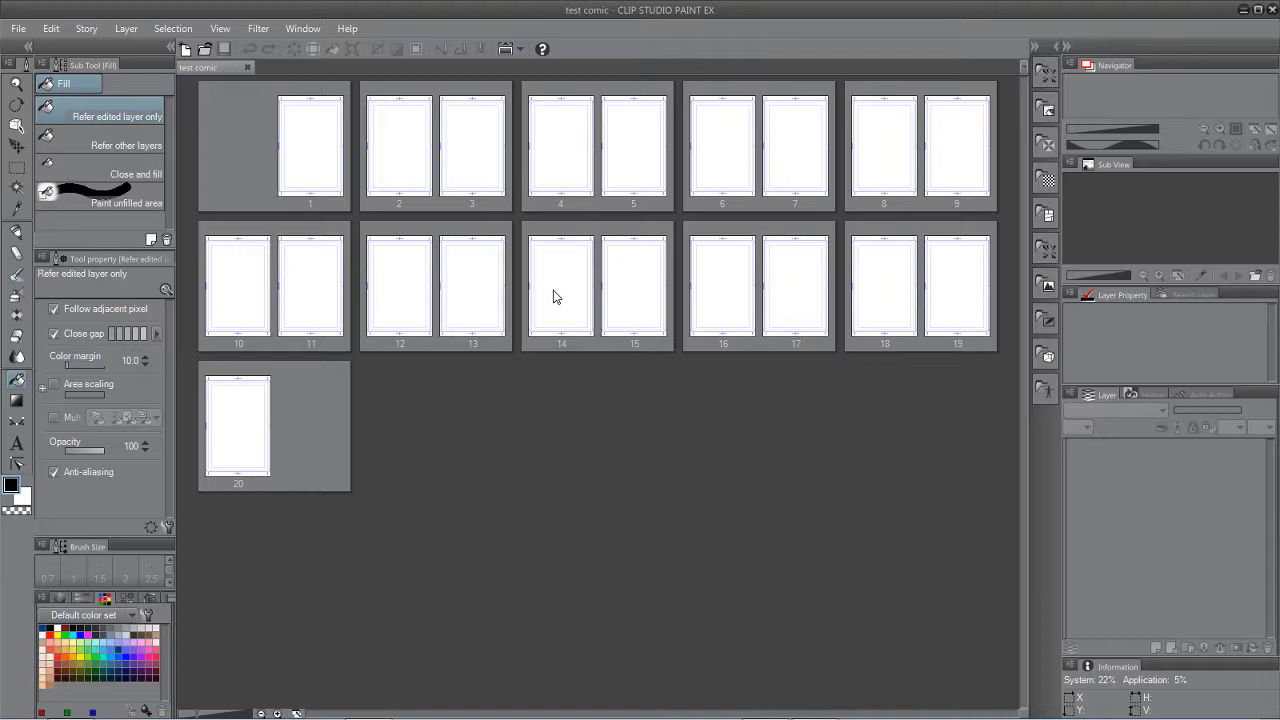
Step: Open page 1 of the comic and start importing an image into it
{"action": "double_click", "coordinate": [320, 152]}
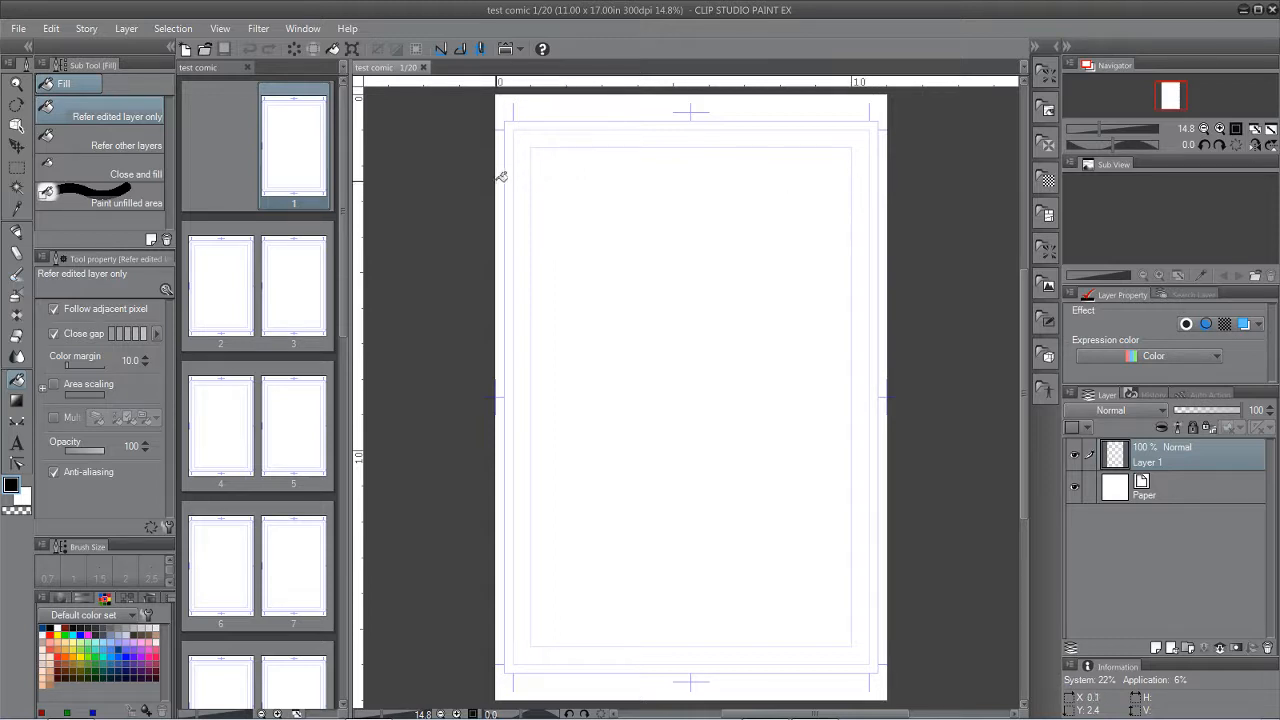
{"action": "left_click", "coordinate": [17, 29]}
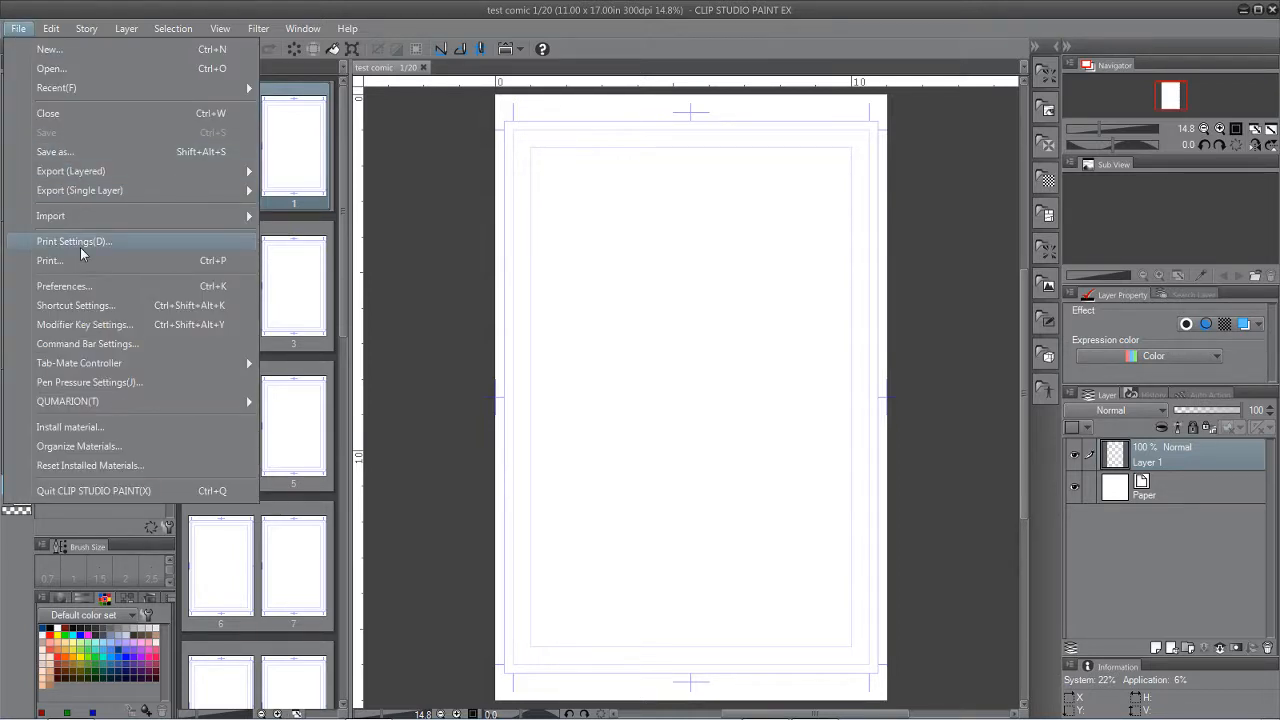
{"action": "mouse_move", "coordinate": [84, 216]}
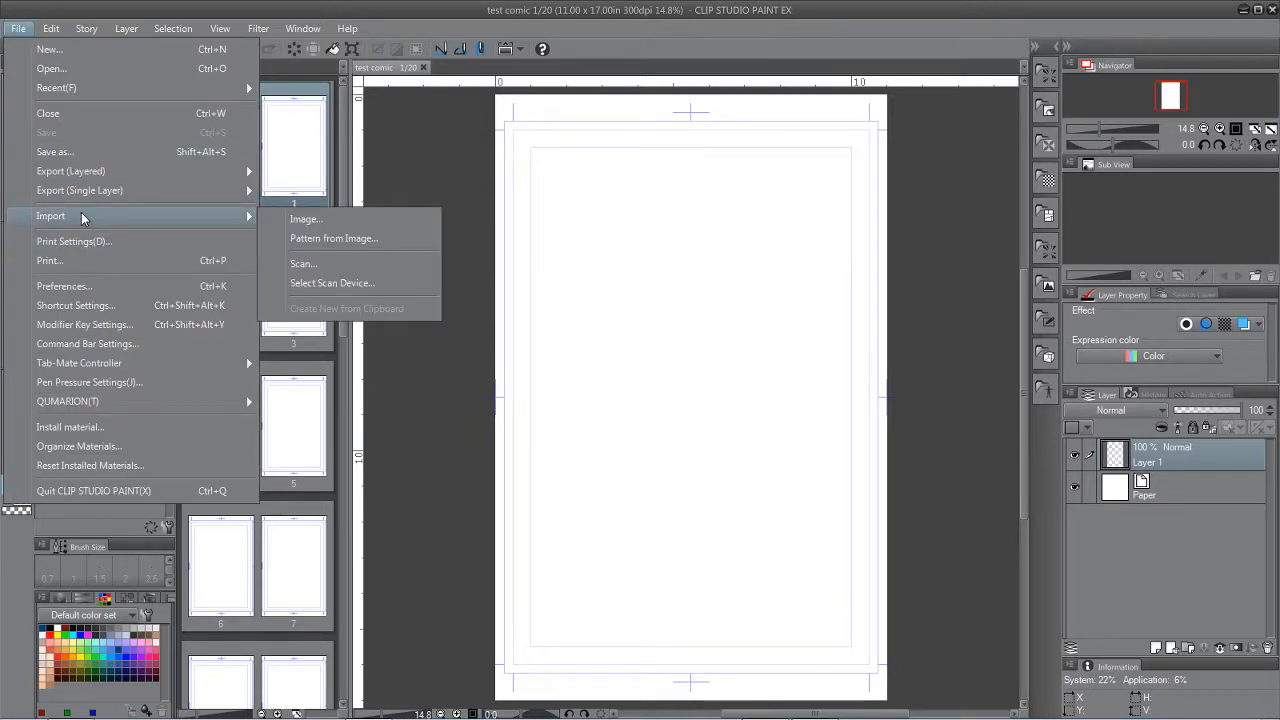
{"action": "left_click", "coordinate": [310, 220]}
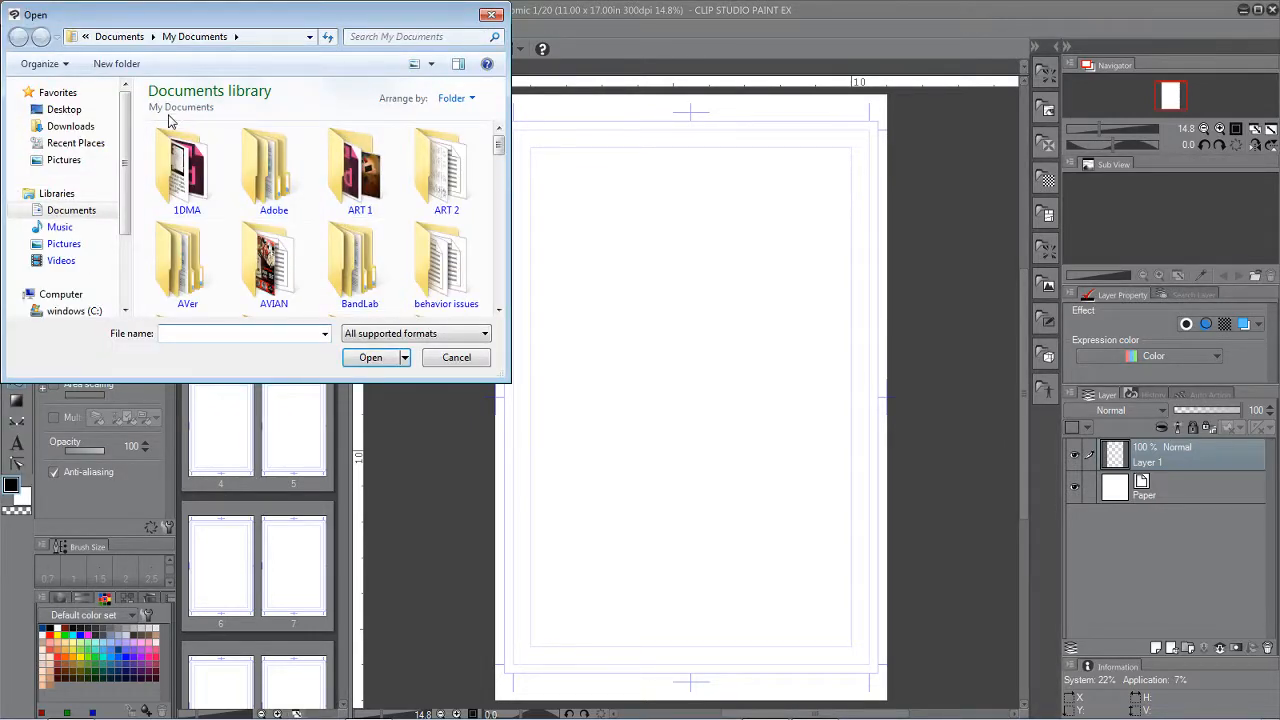
Step: Show the desktop's "comic page scans" folder as large icons and import the scanned page with the blue pencil underdrawing
{"action": "left_click", "coordinate": [77, 112]}
{"action": "scroll", "coordinate": [429, 250], "scroll_direction": "down", "scroll_amount": 4}
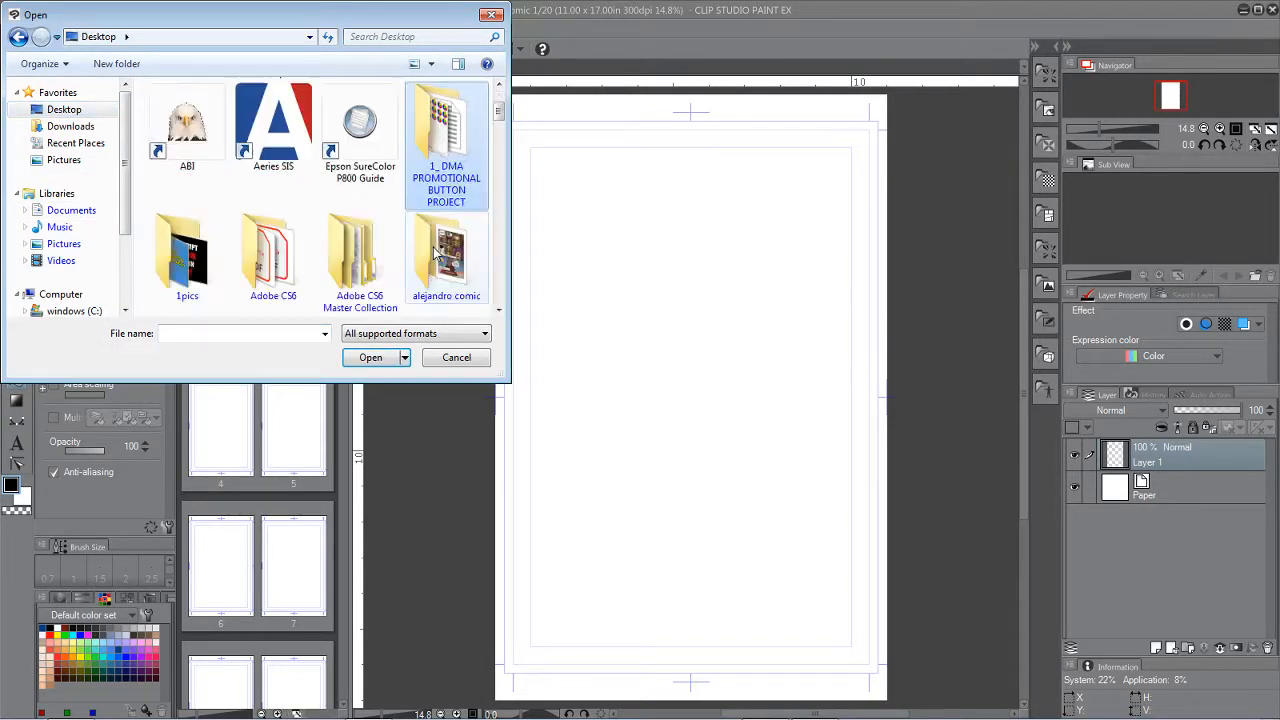
{"action": "scroll", "coordinate": [429, 249], "scroll_direction": "down", "scroll_amount": 2}
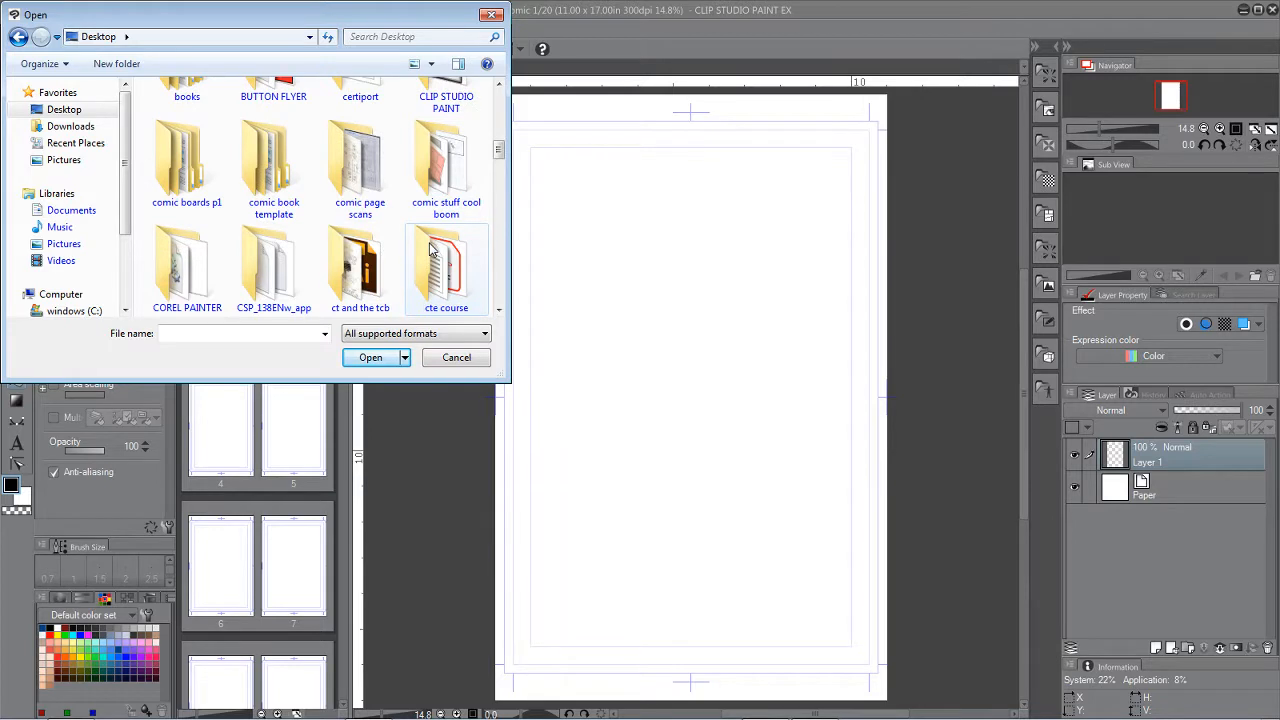
{"action": "double_click", "coordinate": [366, 172]}
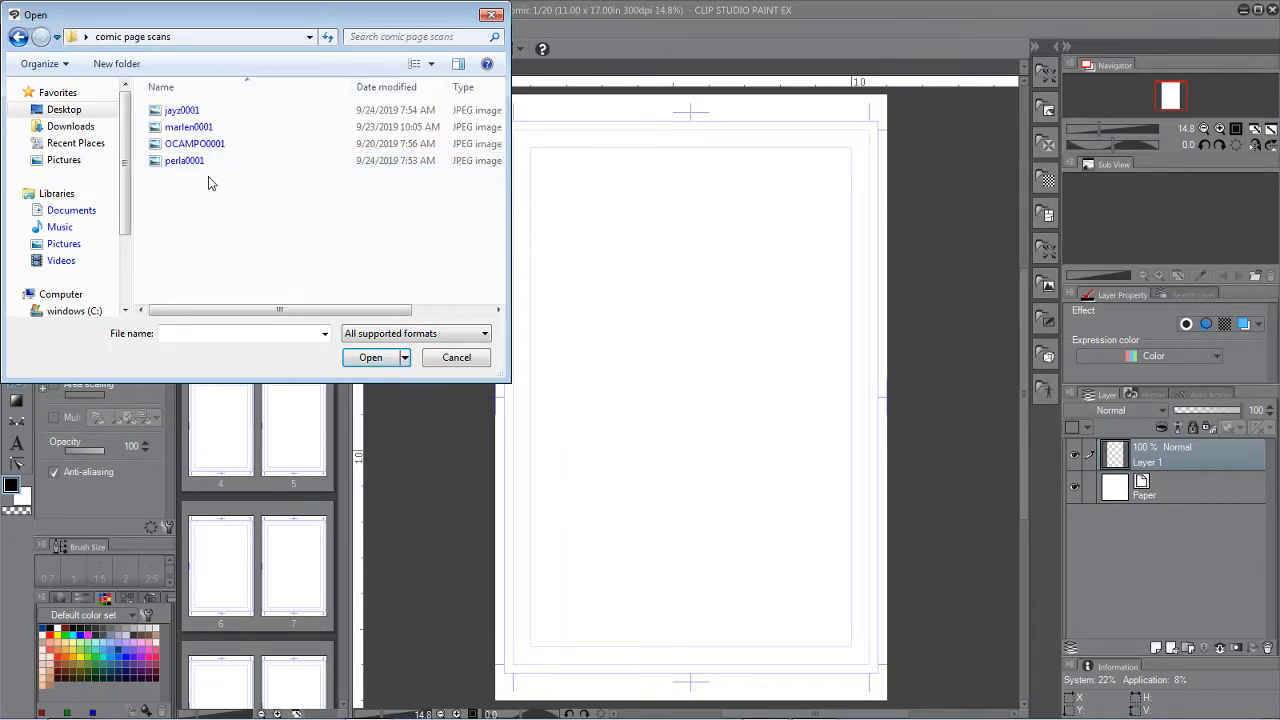
{"action": "left_click", "coordinate": [431, 63]}
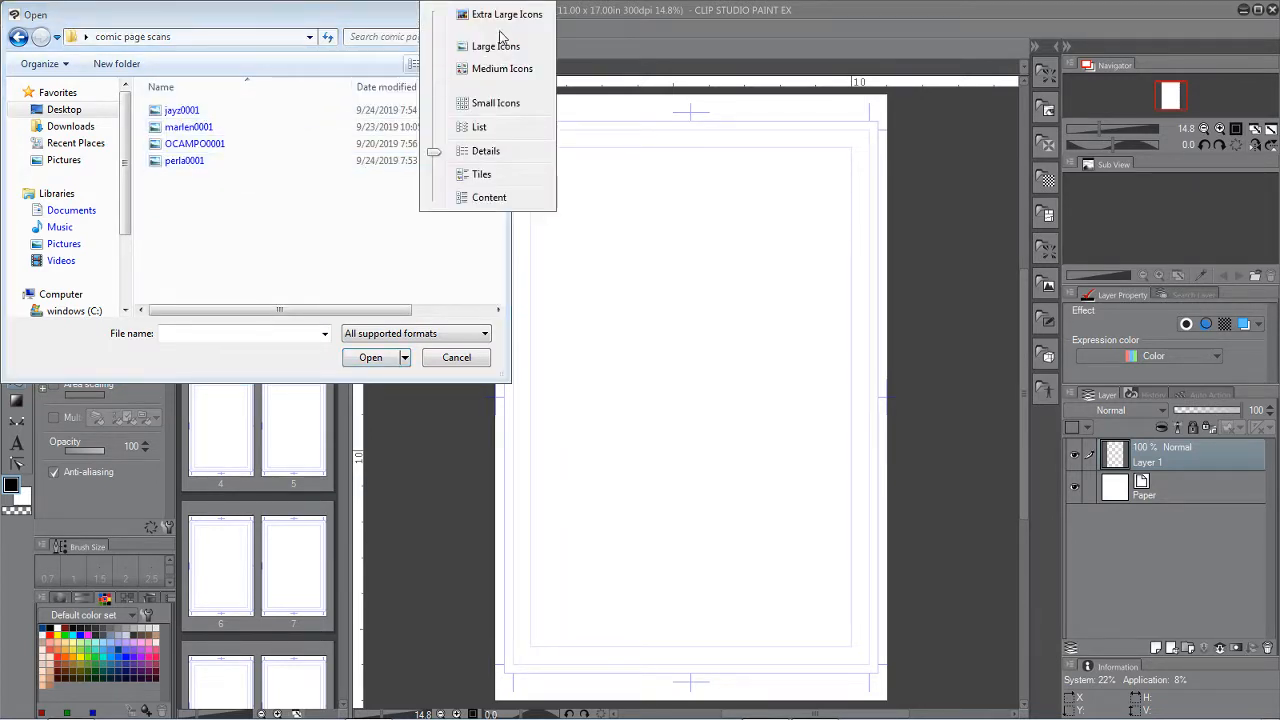
{"action": "left_click", "coordinate": [492, 47]}
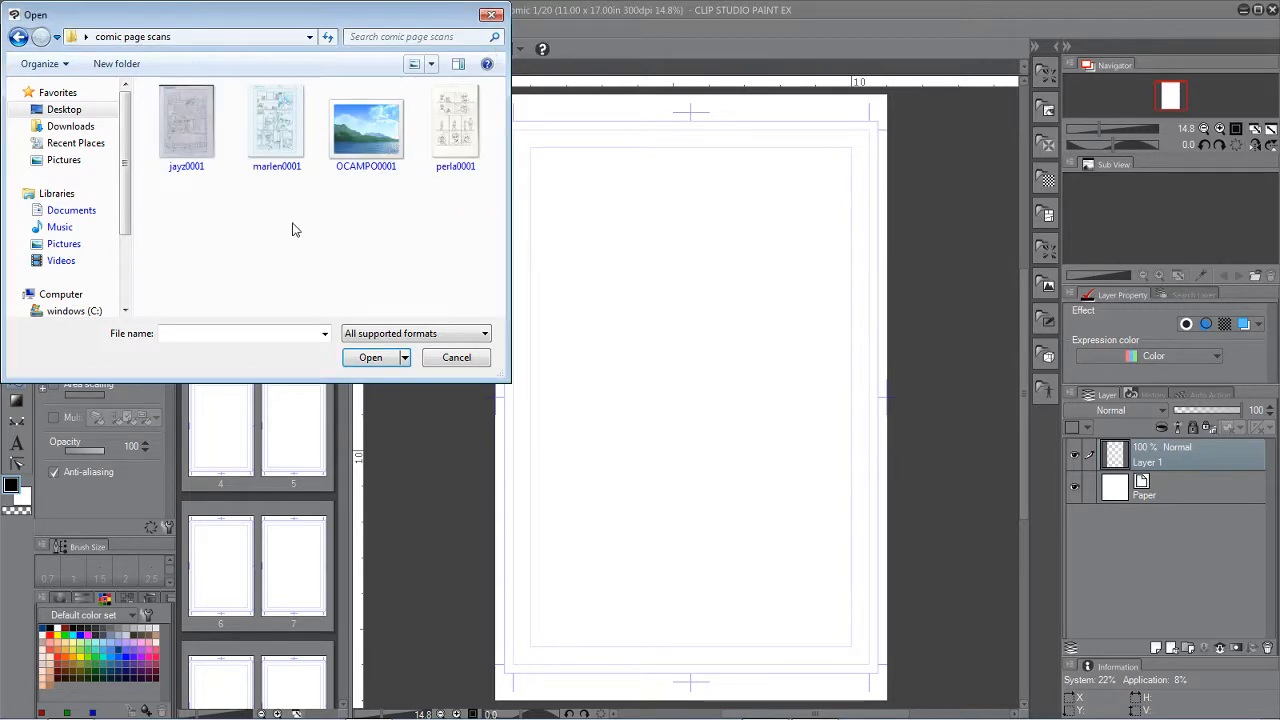
{"action": "double_click", "coordinate": [276, 135]}
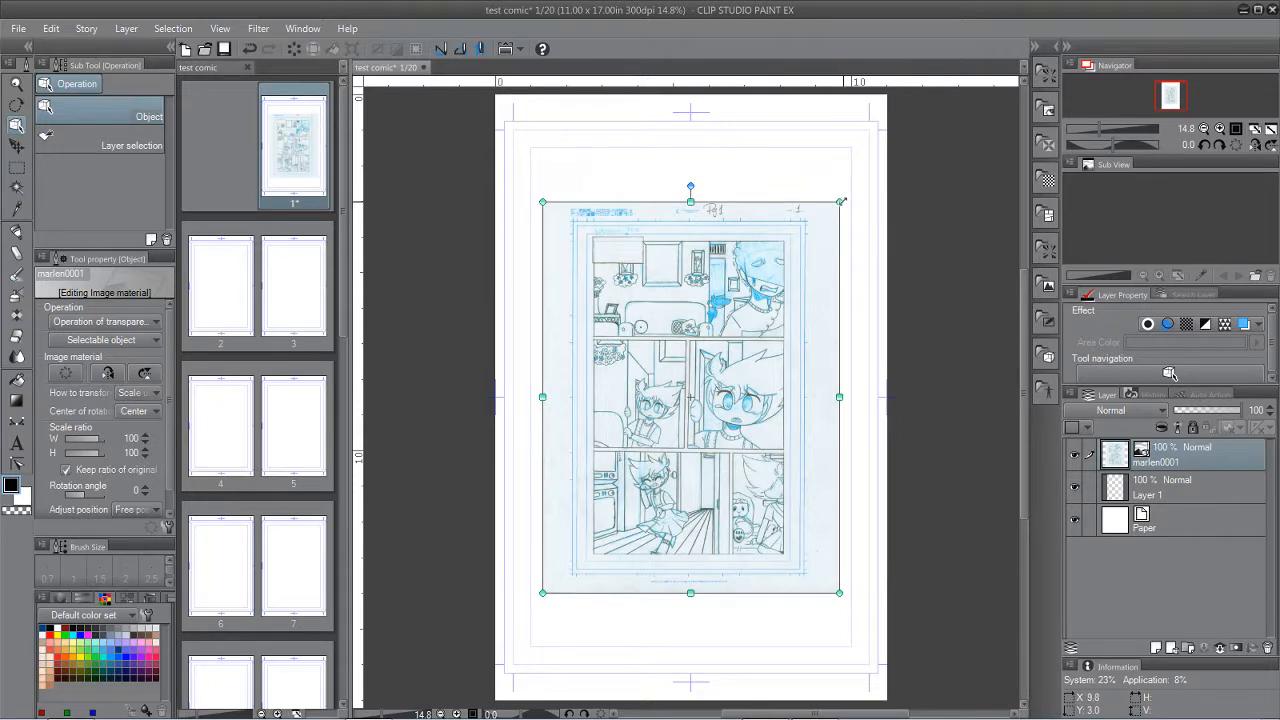
Step: Enlarge the imported scan to about 159% with its proportions kept and align its printed borders with the page's guides
{"action": "left_click_drag", "start_coordinate": [841, 201], "coordinate": [928, 91]}
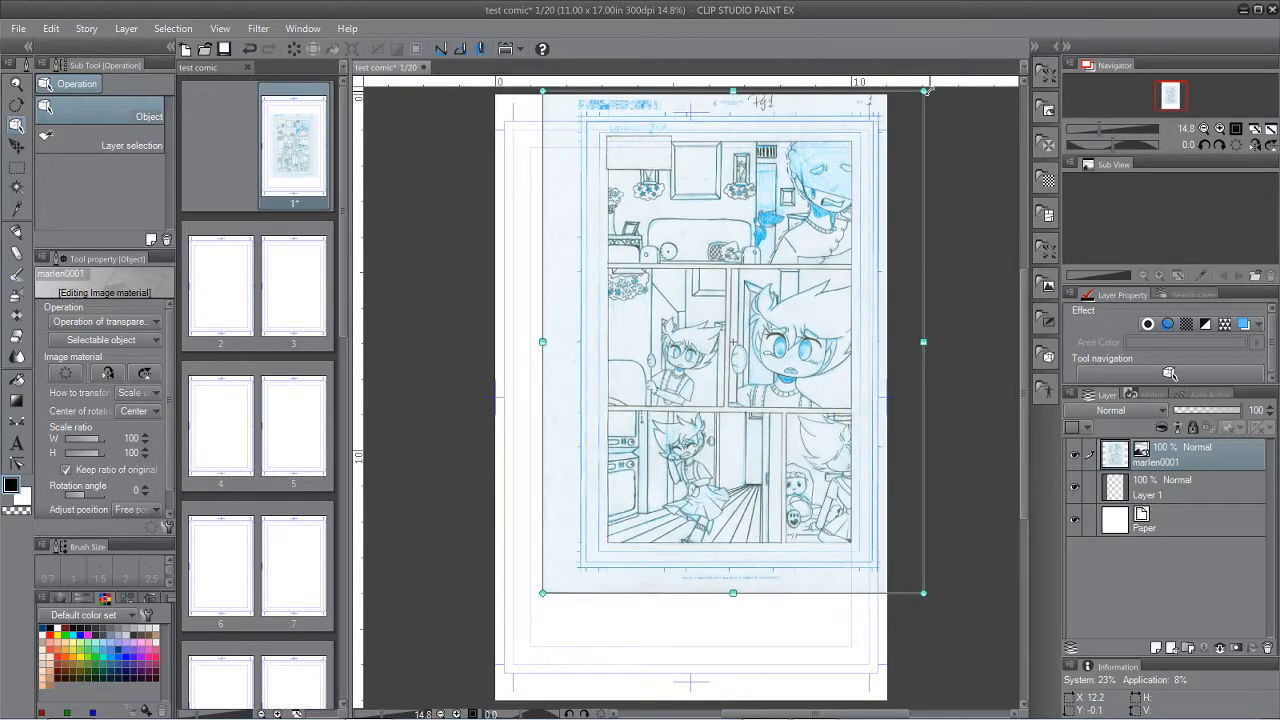
{"action": "left_click_drag", "start_coordinate": [541, 590], "coordinate": [500, 696]}
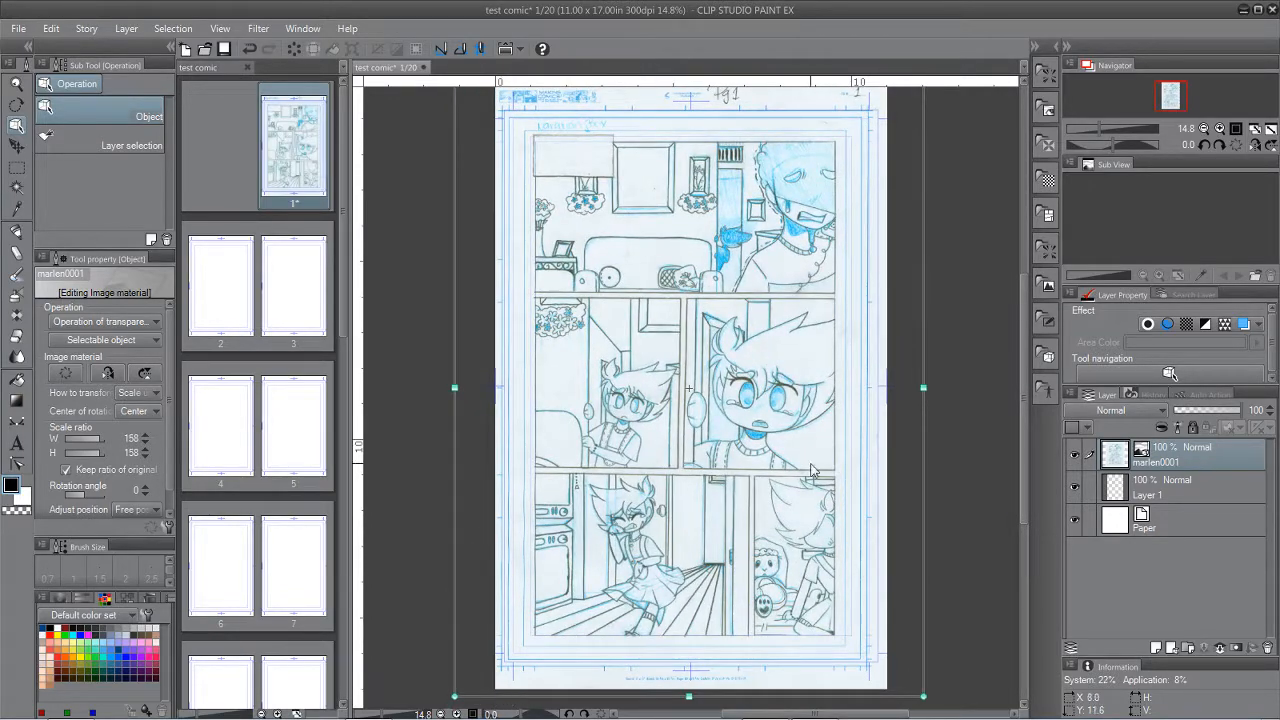
{"action": "left_click_drag", "start_coordinate": [828, 277], "coordinate": [842, 271]}
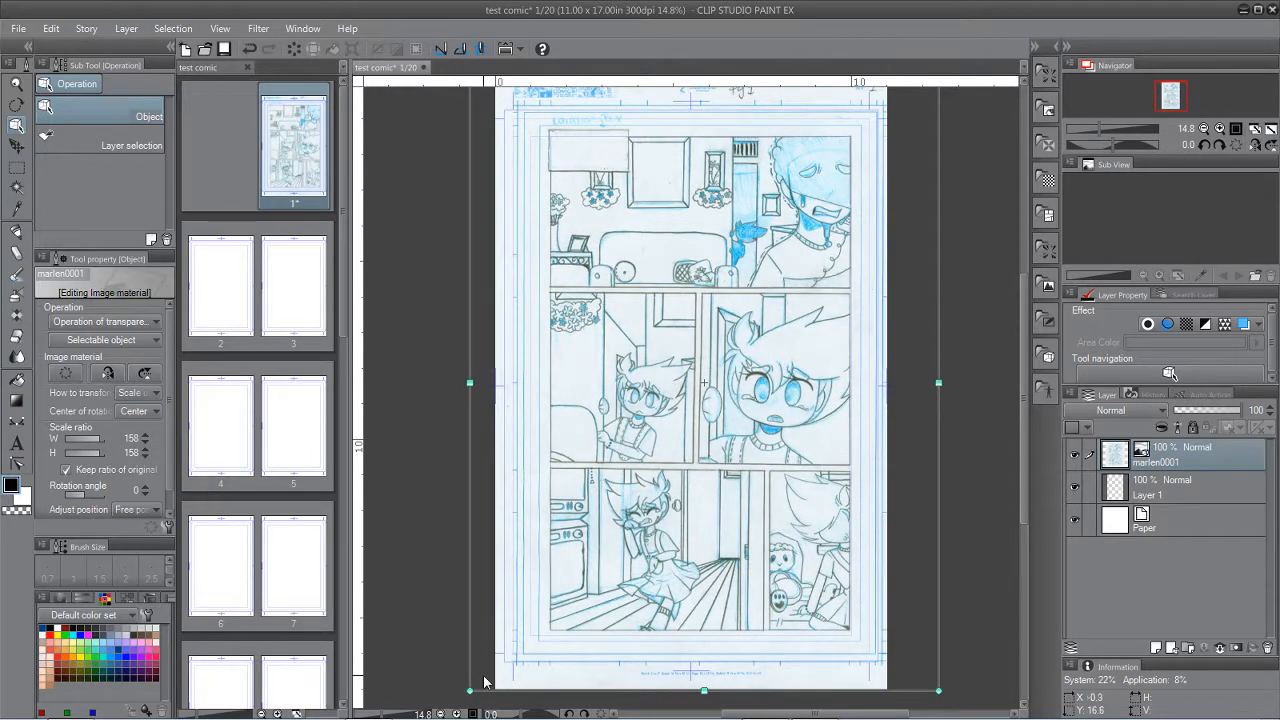
{"action": "left_click_drag", "start_coordinate": [470, 690], "coordinate": [463, 695]}
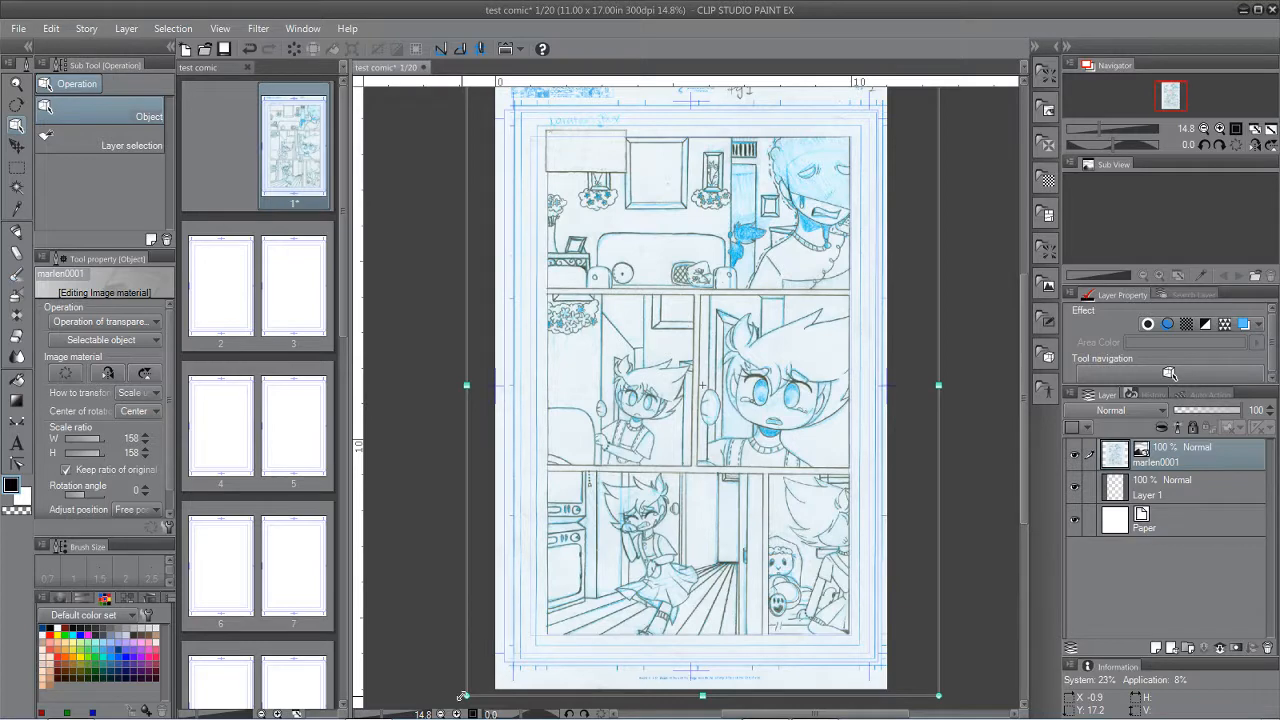
{"action": "mouse_move", "coordinate": [628, 587]}
{"action": "left_mouse_down"}
{"action": "mouse_move", "coordinate": [613, 599]}
{"action": "mouse_move", "coordinate": [616, 583]}
{"action": "left_mouse_up"}
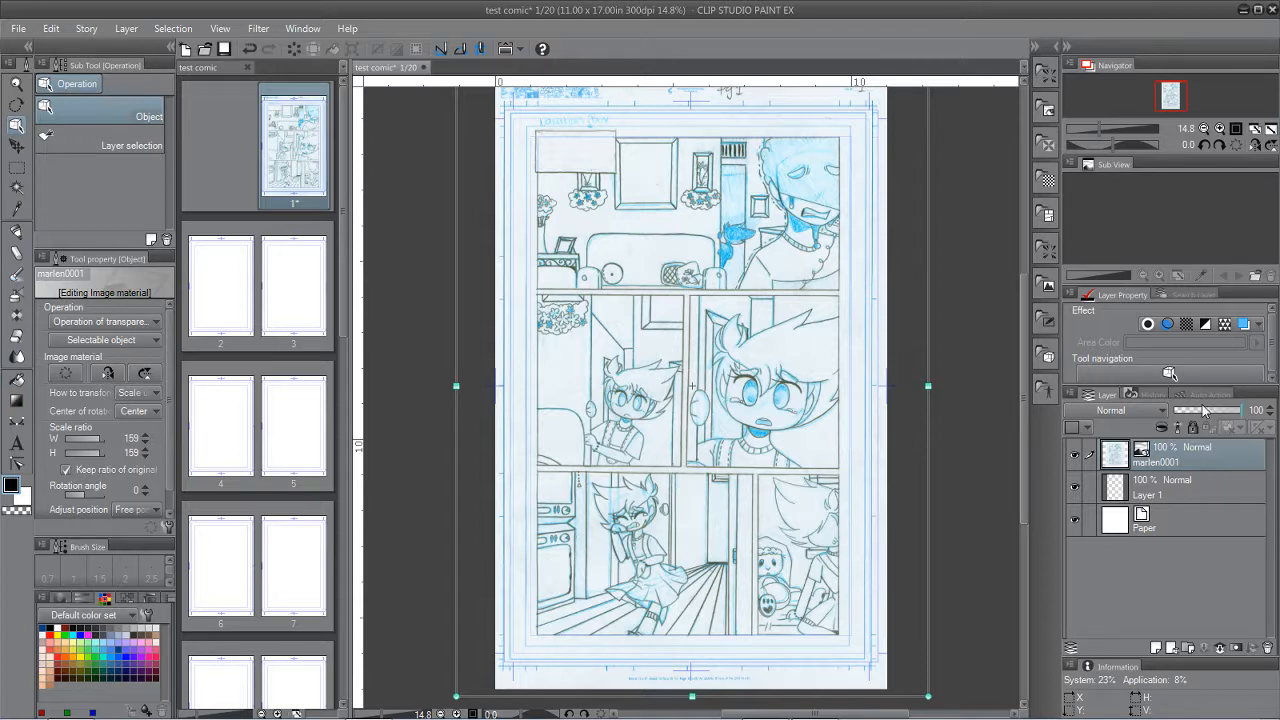
Step: Apply the Layer color effect to the scan layer so its linework is tinted blue
{"action": "left_click", "coordinate": [1245, 325]}
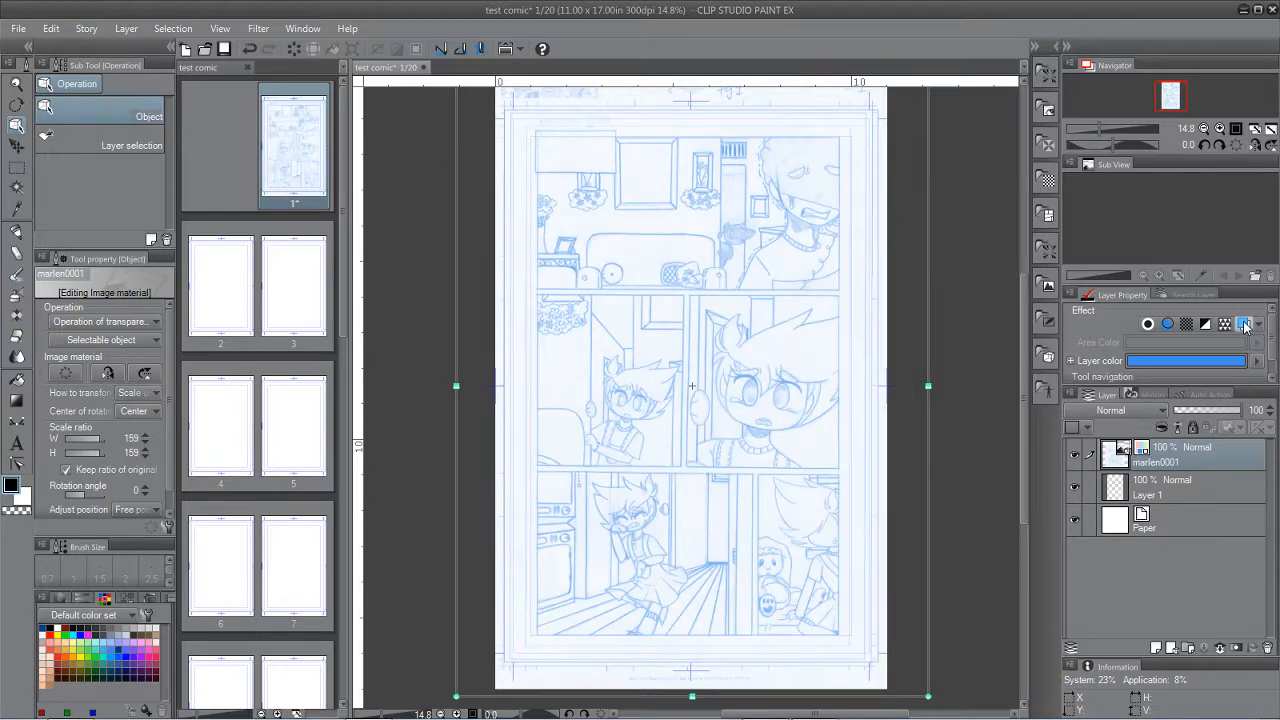
{"action": "left_click", "coordinate": [1245, 325]}
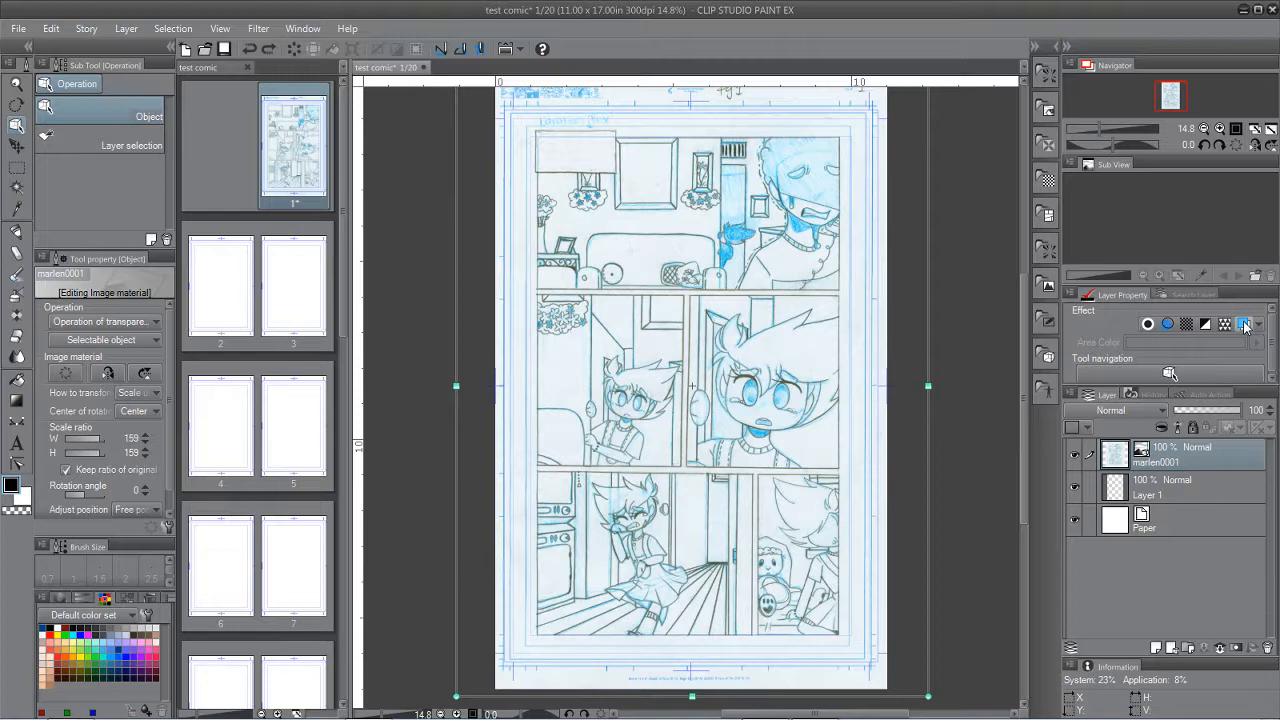
{"action": "left_click", "coordinate": [1245, 325]}
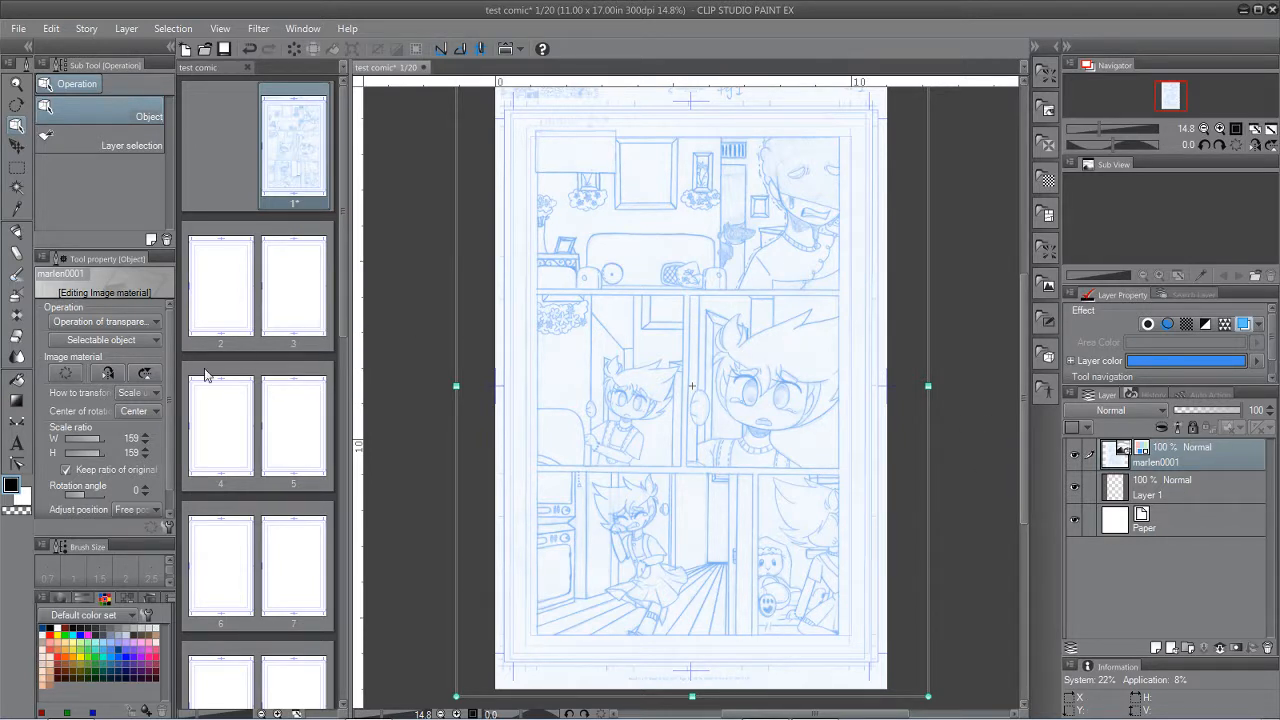
Step: Draw a frame with Rectangle frame 2 around the top panel, spanning the page's inner guides, and toggle its visibility to check it
{"action": "left_click", "coordinate": [18, 423]}
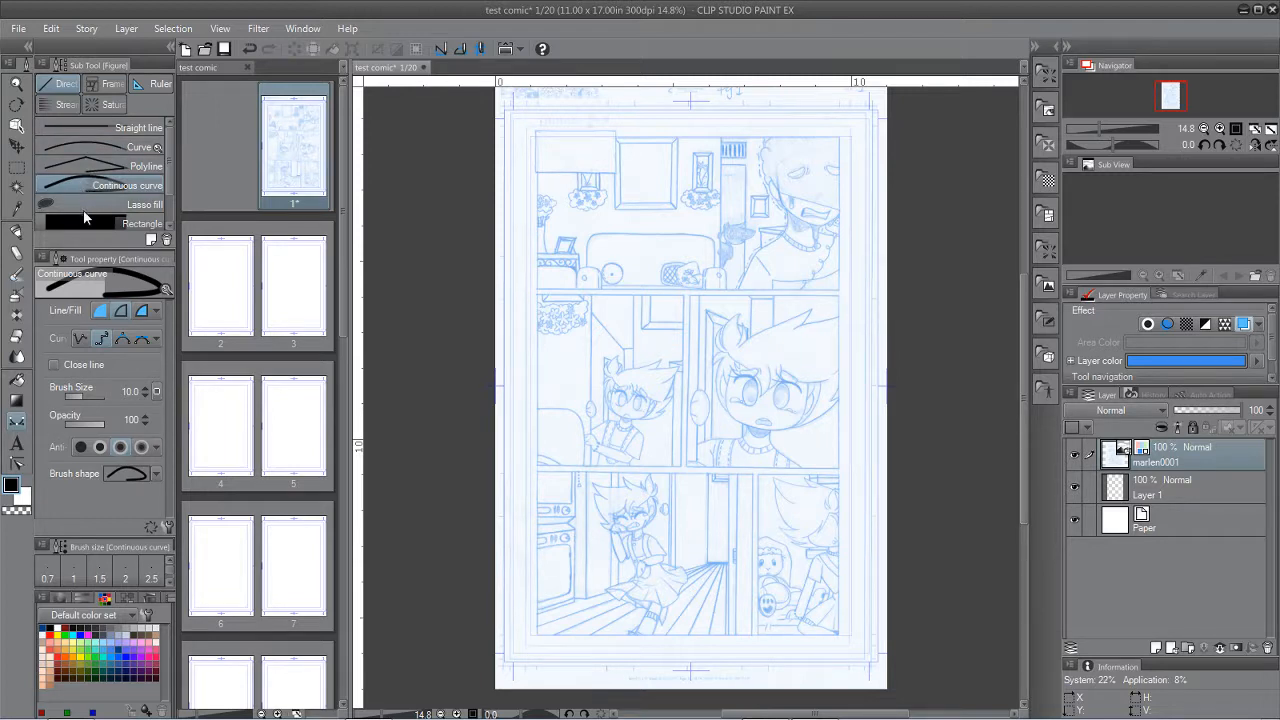
{"action": "left_click", "coordinate": [105, 86]}
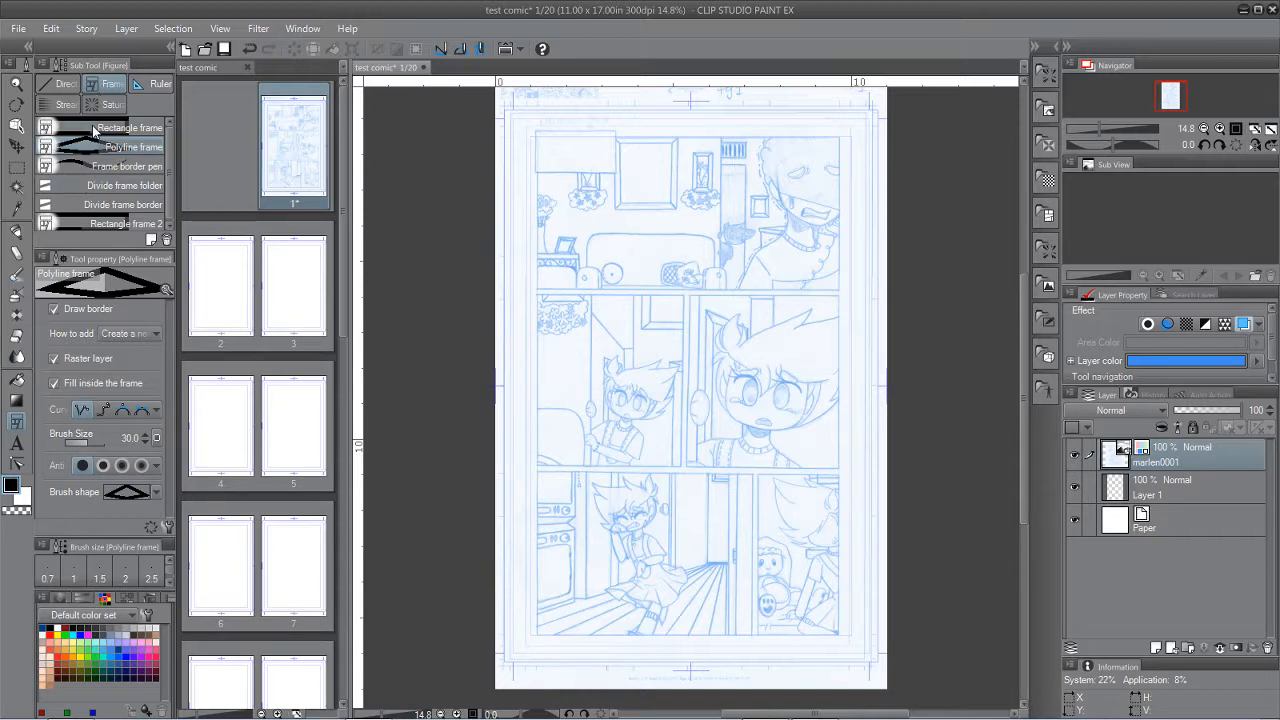
{"action": "left_click", "coordinate": [90, 222]}
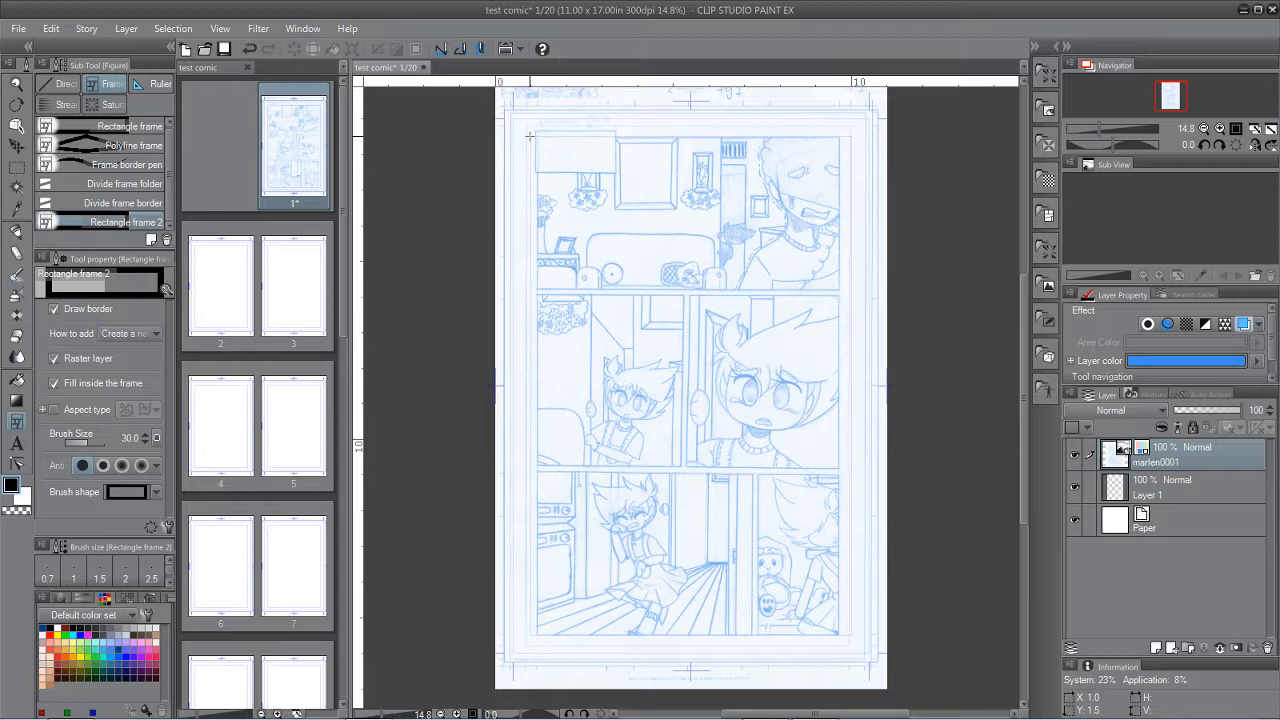
{"action": "left_click_drag", "start_coordinate": [530, 136], "coordinate": [840, 288]}
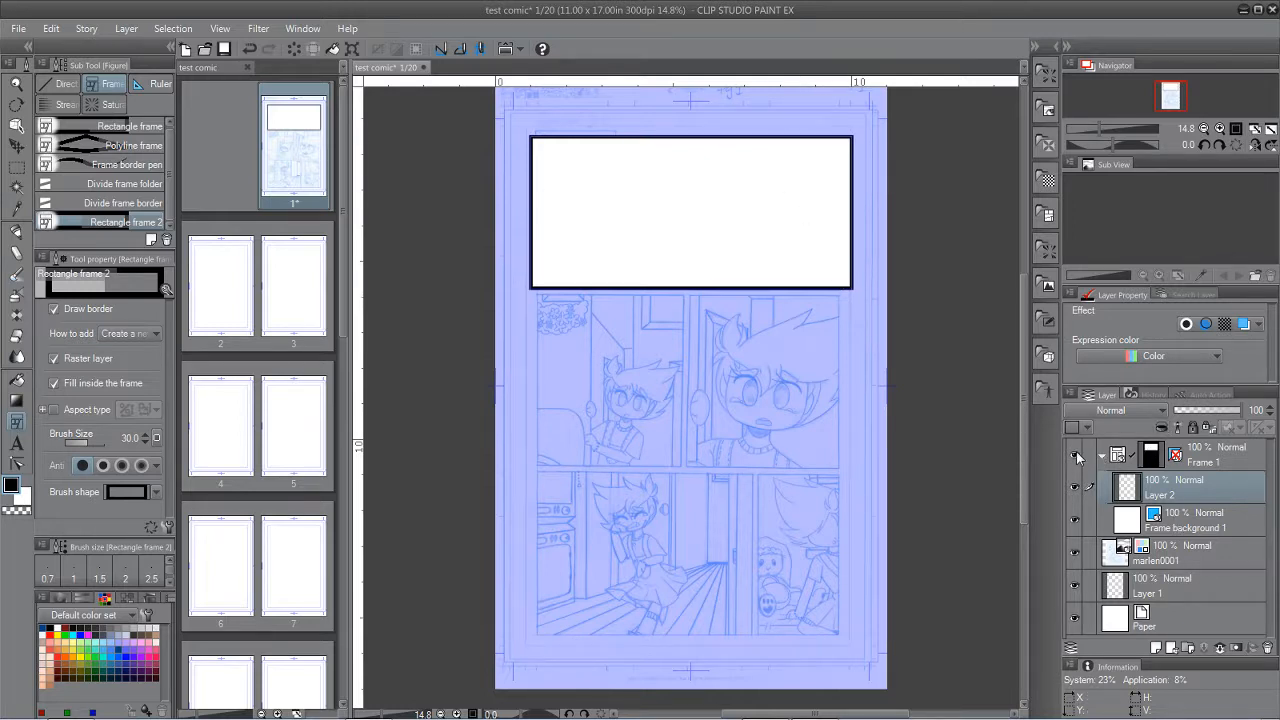
{"action": "left_click", "coordinate": [1076, 451]}
{"action": "left_click", "coordinate": [1076, 451]}
Step: Draw diagonal Marker pen test strokes on Layer 2 that run across the top panel and past its border
{"action": "left_click", "coordinate": [16, 231]}
{"action": "left_click_drag", "start_coordinate": [570, 234], "coordinate": [665, 146]}
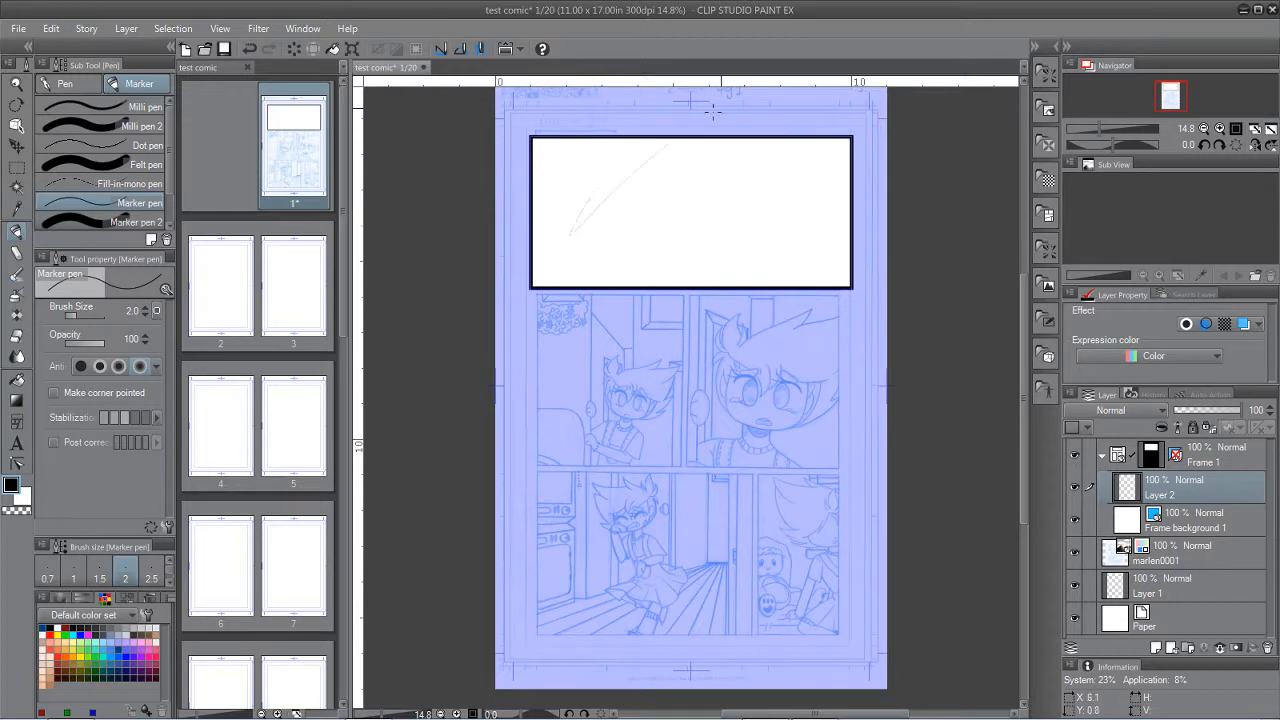
{"action": "left_click_drag", "start_coordinate": [644, 198], "coordinate": [686, 158]}
{"action": "mouse_move", "coordinate": [680, 258]}
{"action": "left_mouse_down"}
{"action": "mouse_move", "coordinate": [738, 198]}
{"action": "mouse_move", "coordinate": [844, 164]}
{"action": "left_mouse_up"}
{"action": "left_click_drag", "start_coordinate": [786, 254], "coordinate": [836, 216]}
Step: Move Layer 2 out of the Frame 1 folder and back inside it, and collapse and re-expand the folder
{"action": "left_click_drag", "start_coordinate": [1175, 491], "coordinate": [1178, 446]}
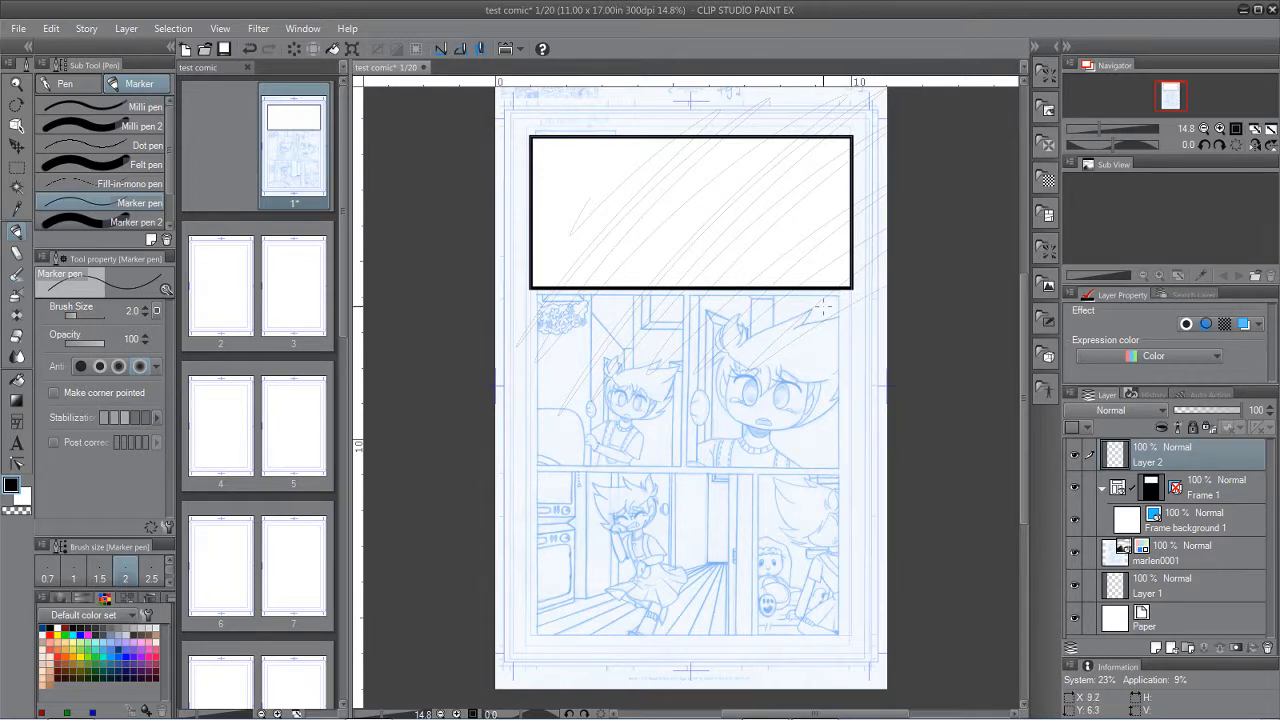
{"action": "left_click_drag", "start_coordinate": [1152, 441], "coordinate": [1153, 512]}
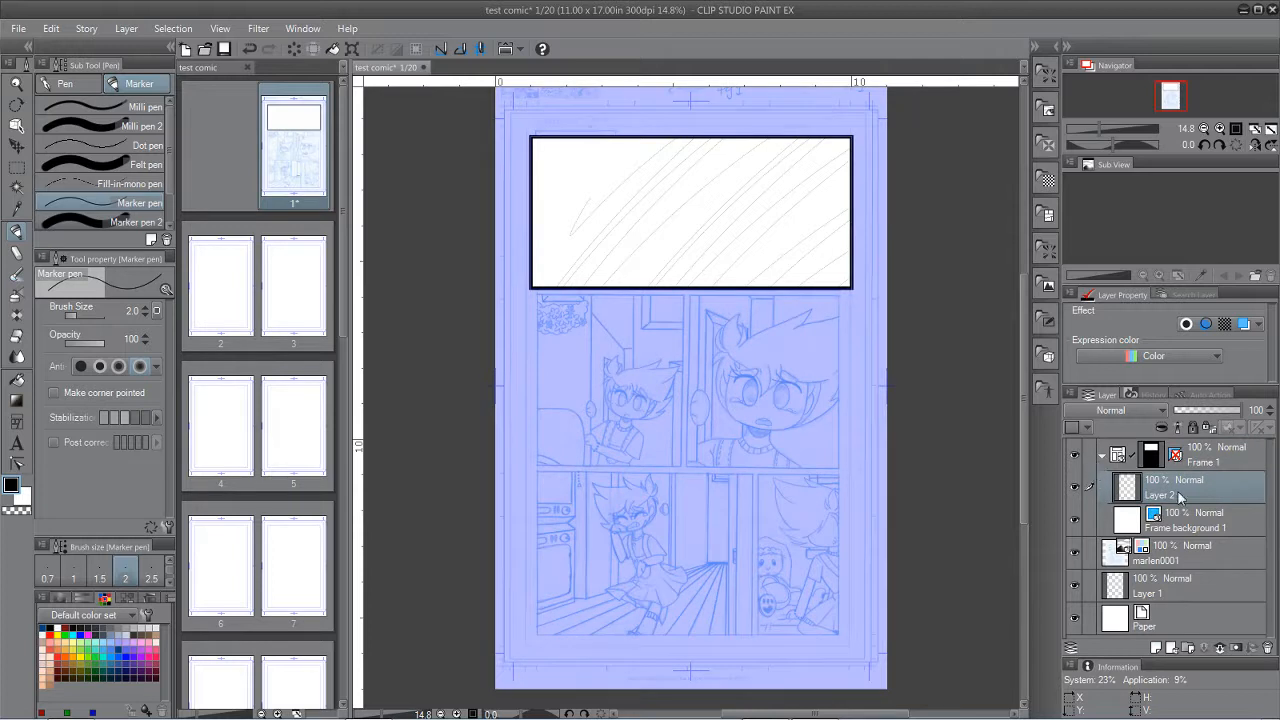
{"action": "left_click", "coordinate": [1103, 455]}
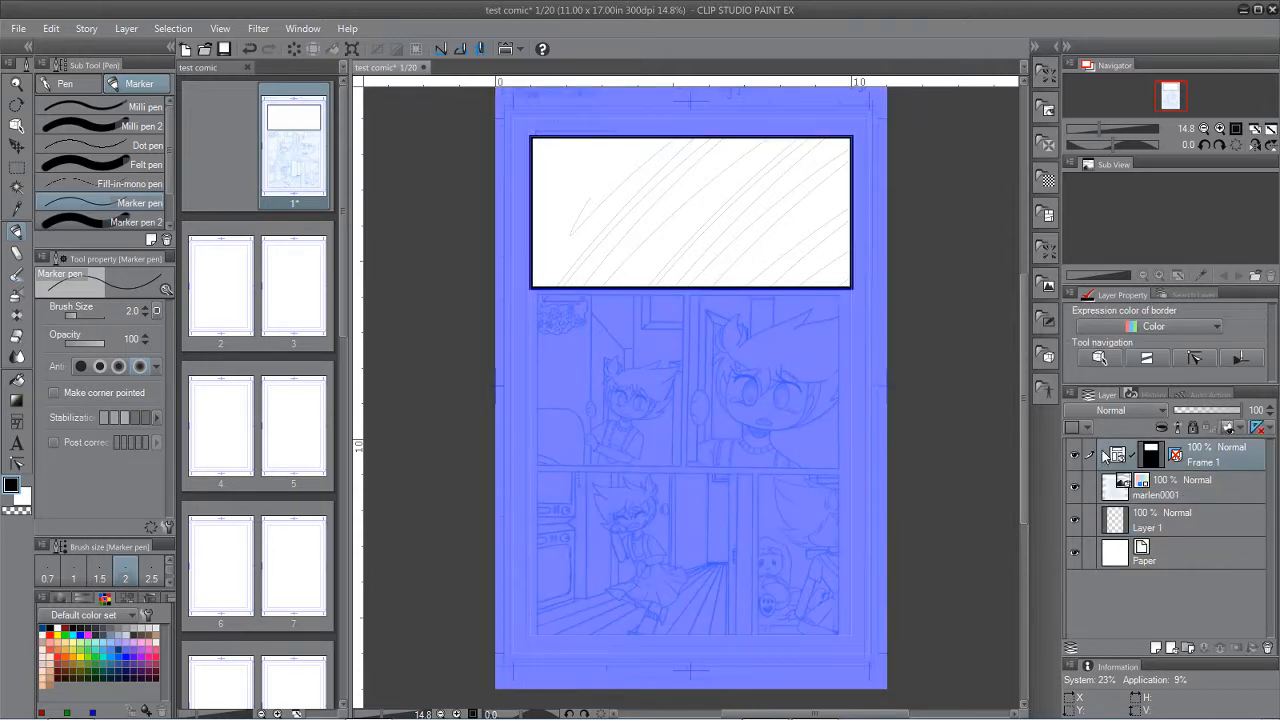
{"action": "left_click", "coordinate": [1103, 455]}
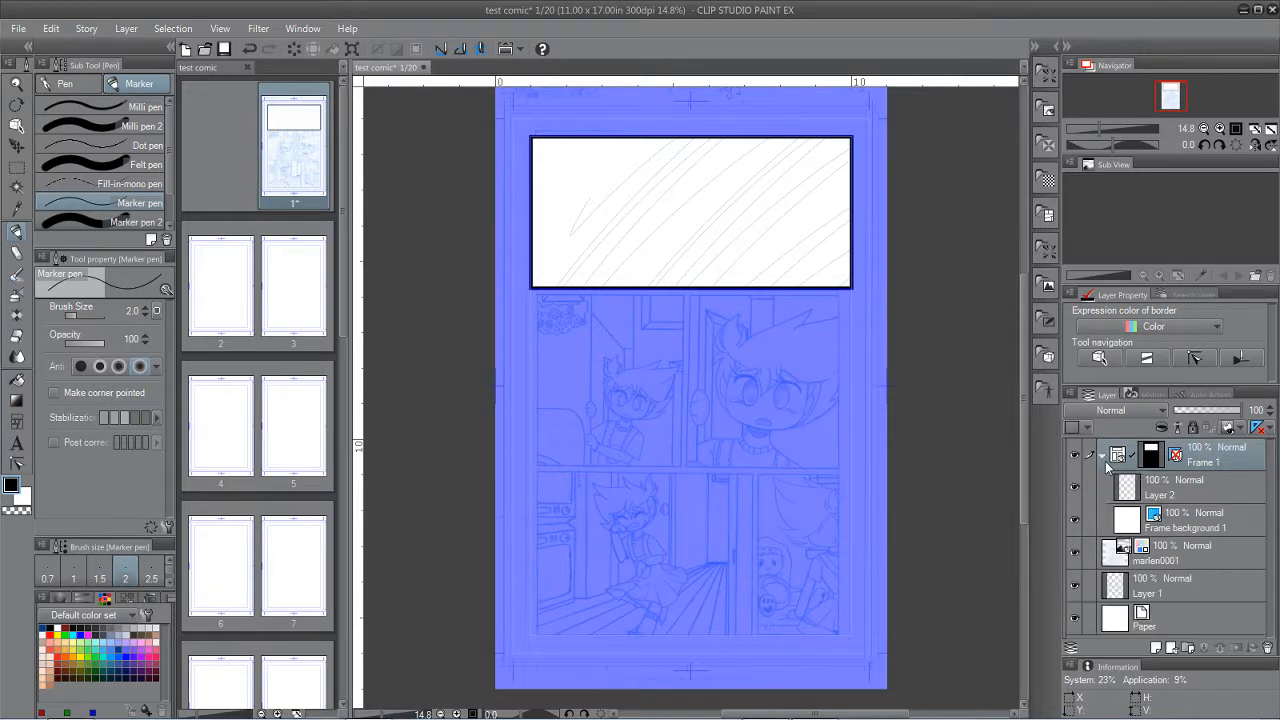
Step: Hide Frame background 1 to reveal the scan in the top panel and undo the test strokes on Layer 2
{"action": "left_click", "coordinate": [1074, 520]}
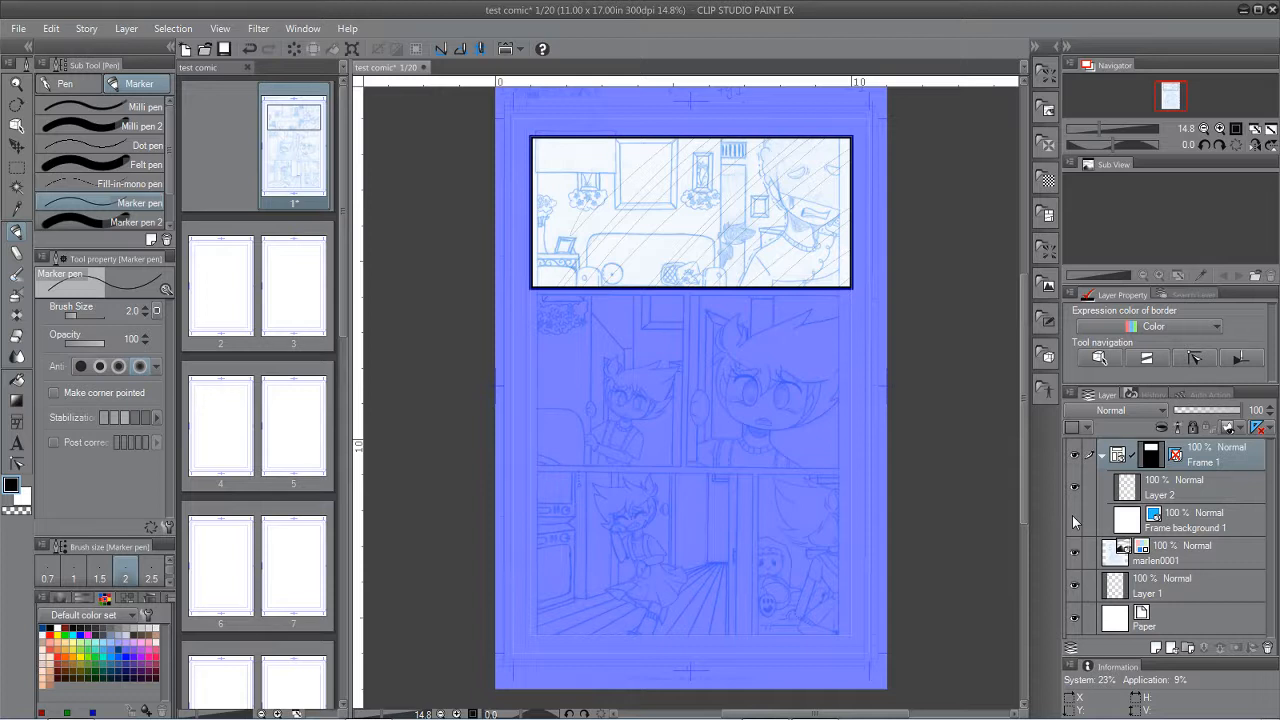
{"action": "left_click", "coordinate": [1163, 489]}
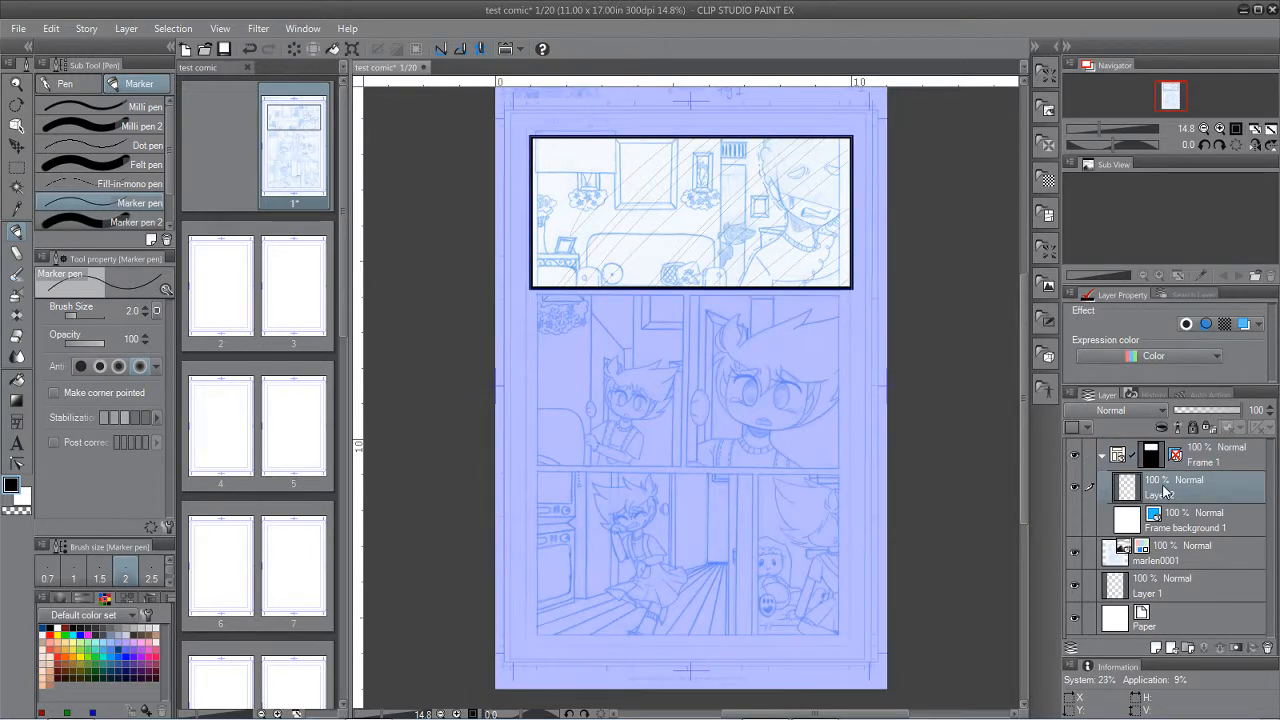
{"action": "key", "text": "ctrl+z"}
{"action": "key", "text": "ctrl+y"}
Step: Draw a second frame with Rectangle frame 2 around the left panel of the middle row
{"action": "left_click", "coordinate": [16, 422]}
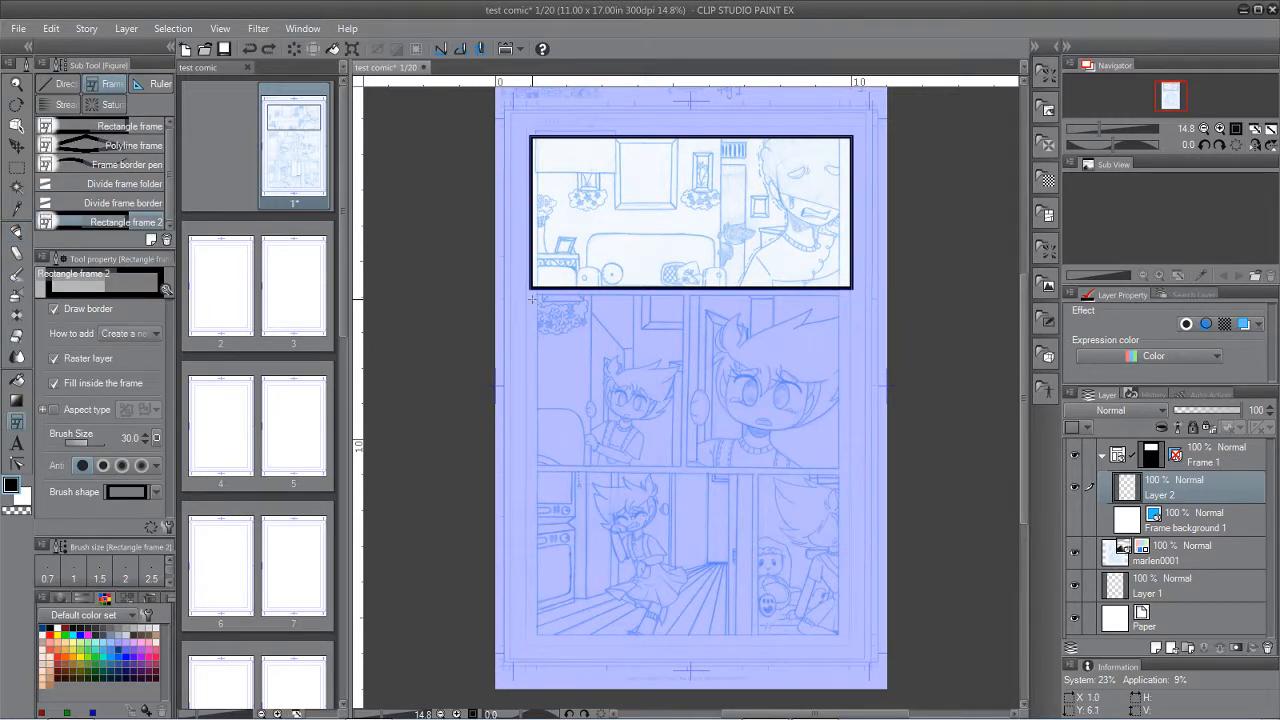
{"action": "left_click_drag", "start_coordinate": [525, 294], "coordinate": [681, 466]}
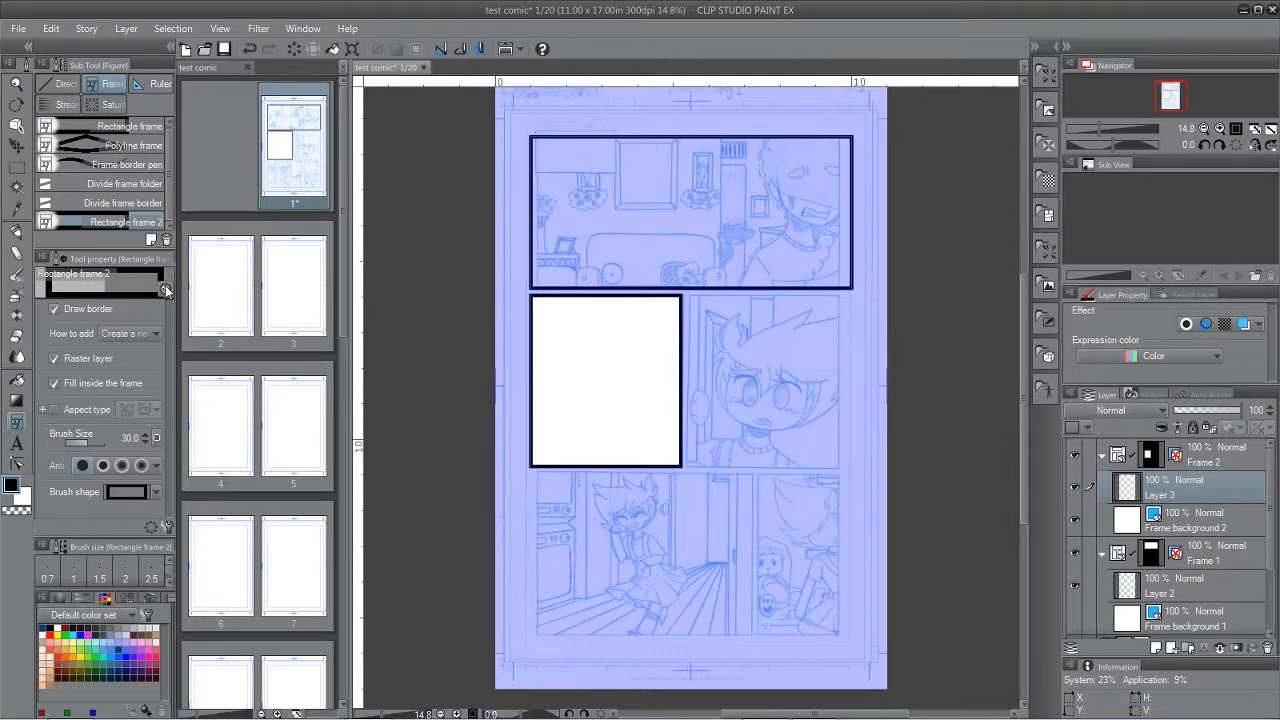
{"action": "left_click", "coordinate": [103, 127]}
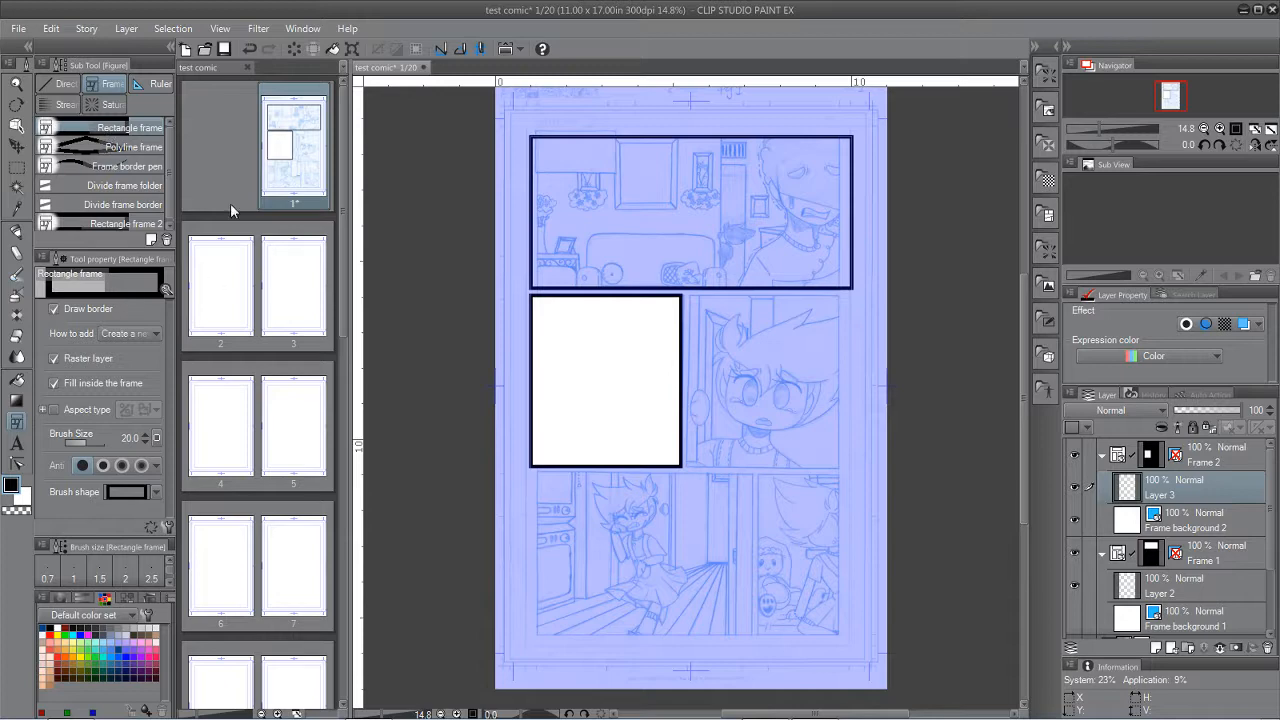
Step: Shift the gutter between the top and left middle frames slightly down with frame border snapping and linking enabled, and switch both options off
{"action": "left_click", "coordinate": [15, 126]}
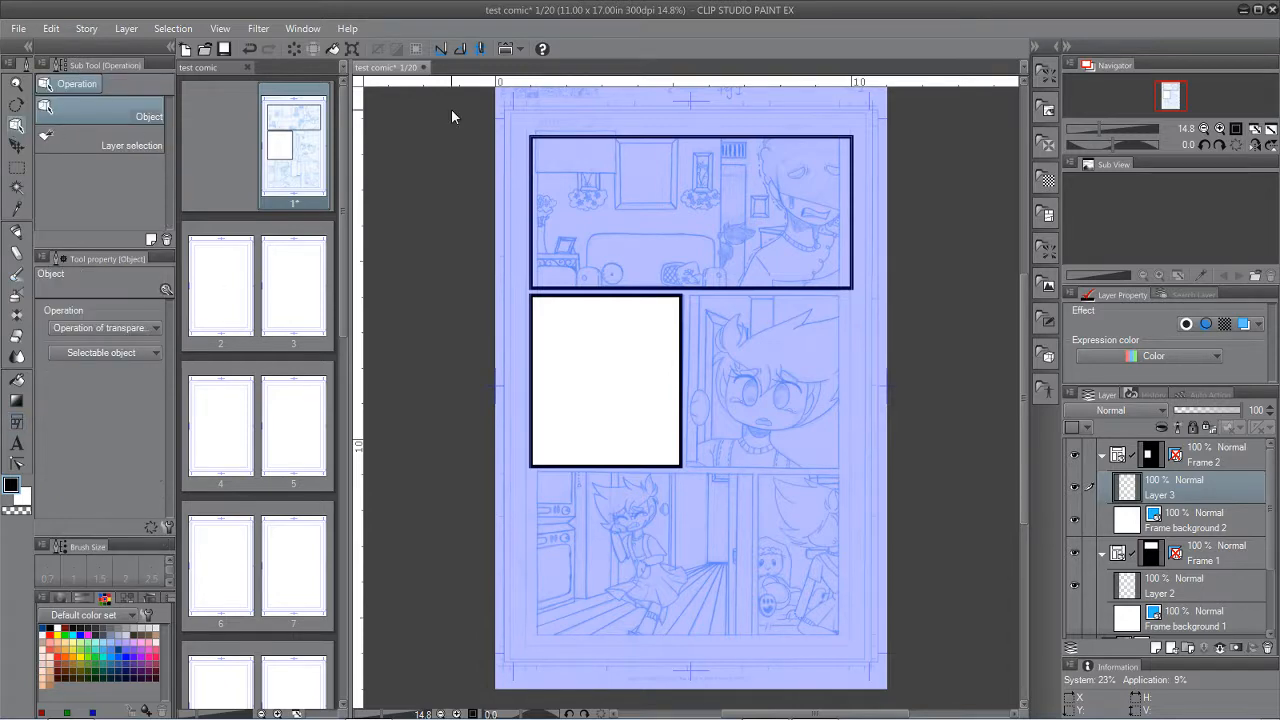
{"action": "left_click", "coordinate": [617, 143]}
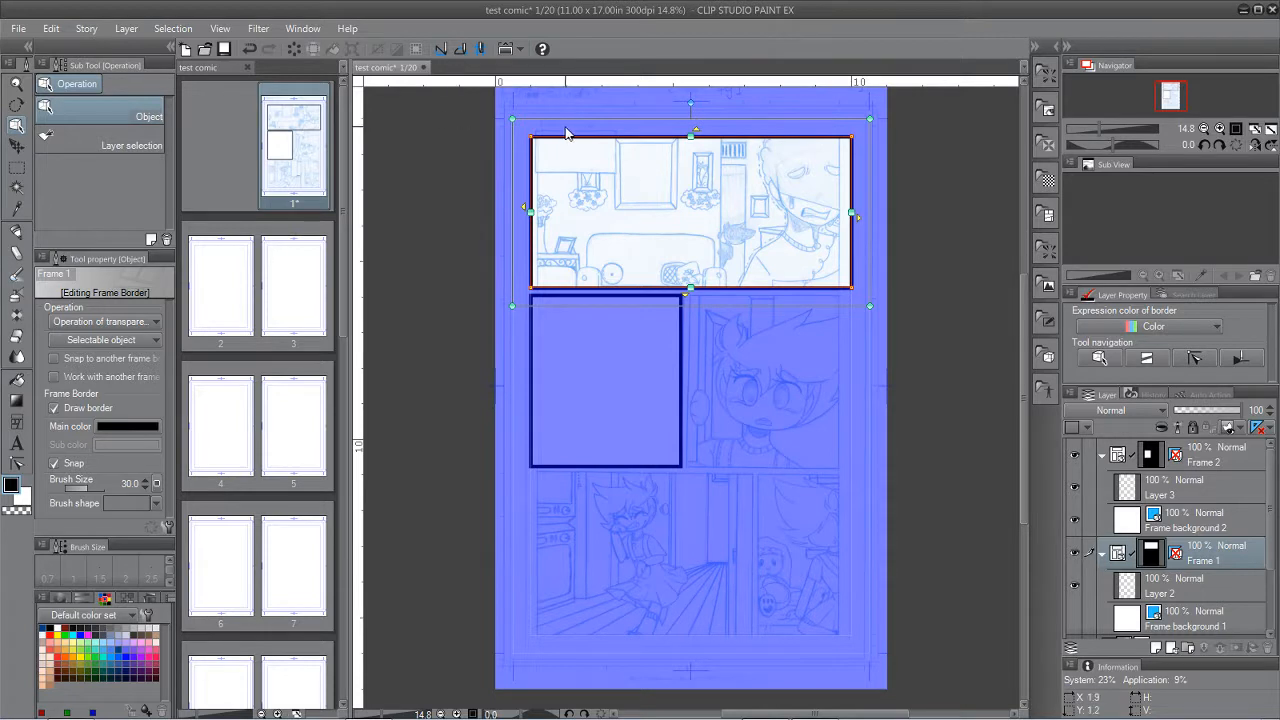
{"action": "left_click", "coordinate": [680, 358]}
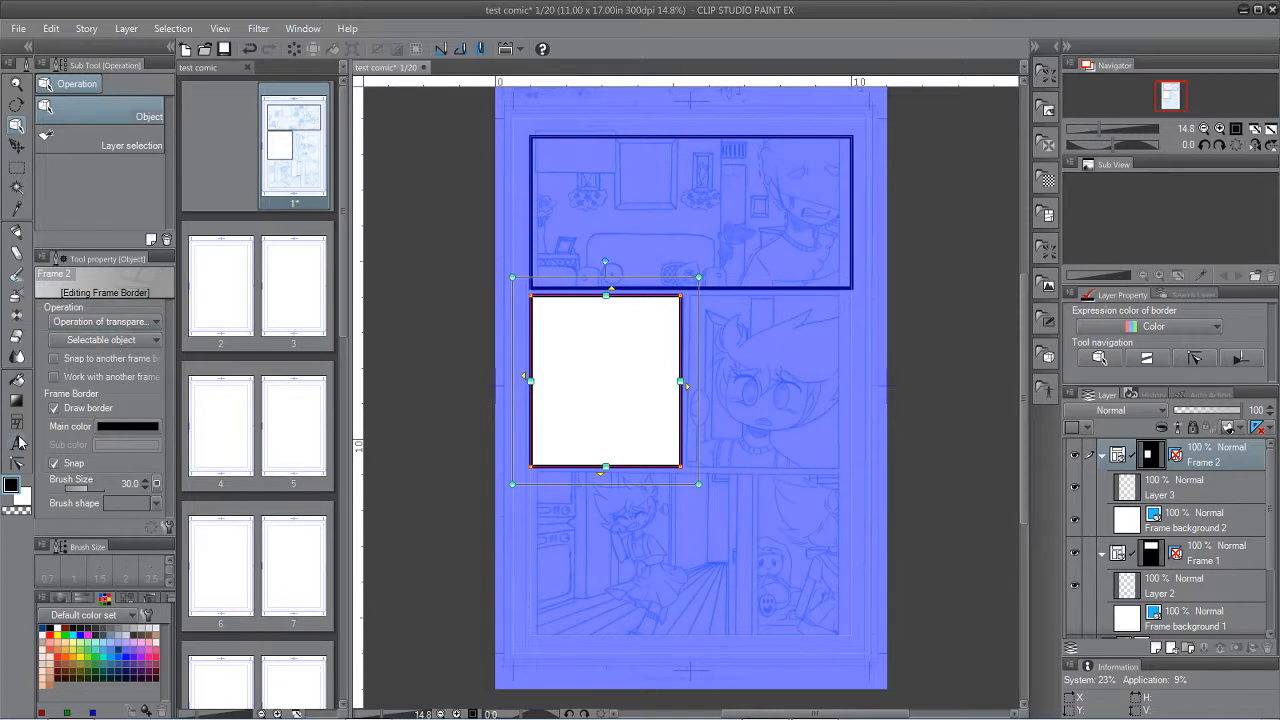
{"action": "left_click", "coordinate": [55, 360]}
{"action": "left_click", "coordinate": [55, 377]}
{"action": "mouse_move", "coordinate": [608, 298]}
{"action": "left_mouse_down"}
{"action": "mouse_move", "coordinate": [608, 328]}
{"action": "mouse_move", "coordinate": [609, 300]}
{"action": "left_mouse_up"}
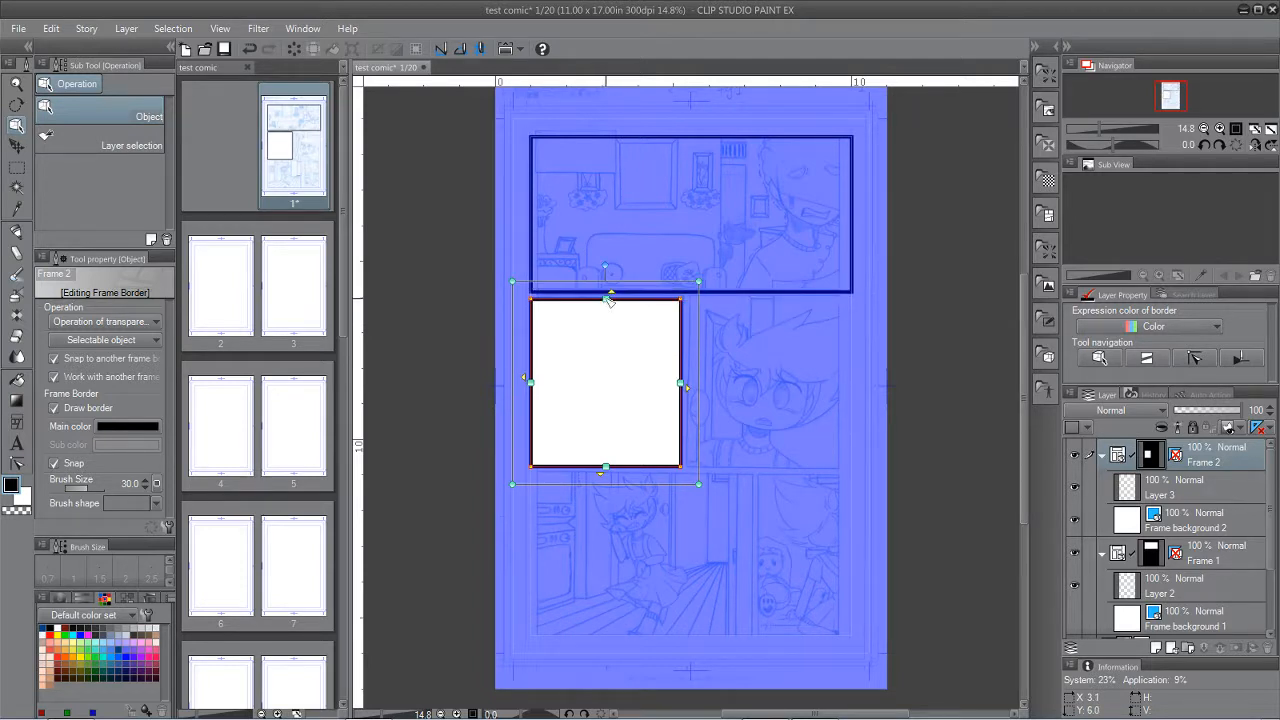
{"action": "left_click", "coordinate": [55, 360]}
Step: Select the top panel's frame border with the Object tool
{"action": "left_click", "coordinate": [17, 424]}
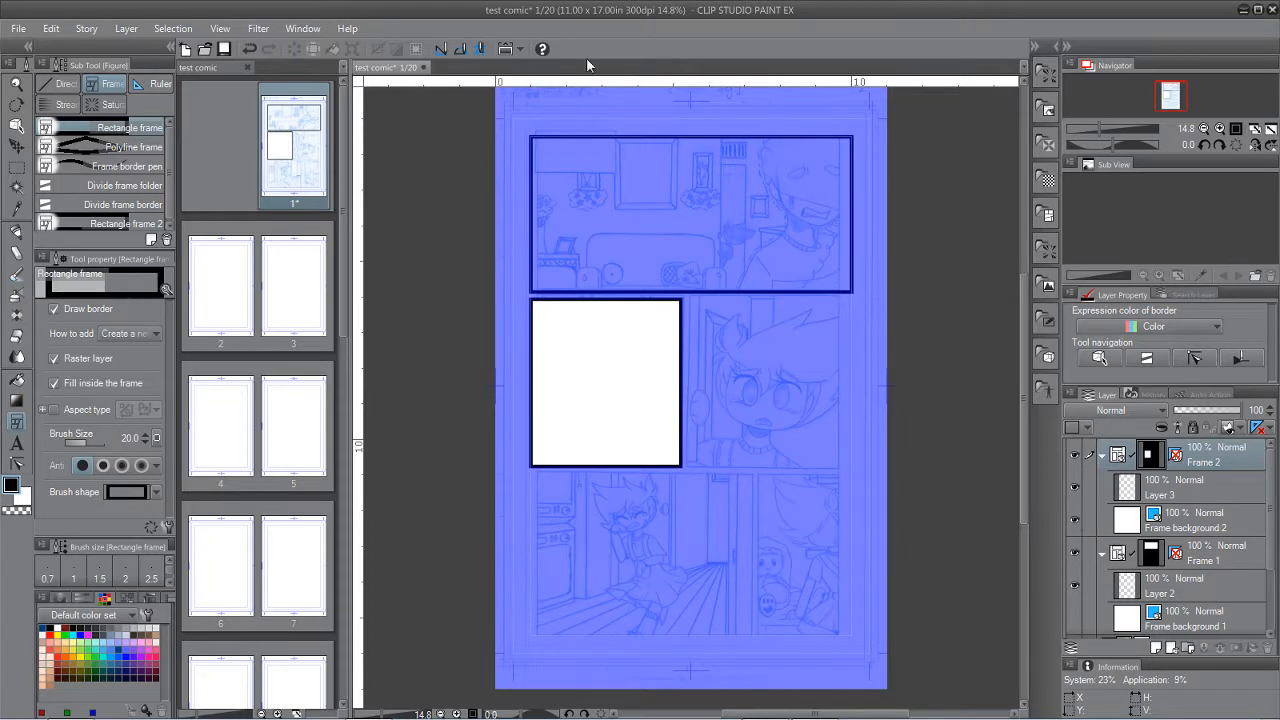
{"action": "left_click", "coordinate": [17, 126]}
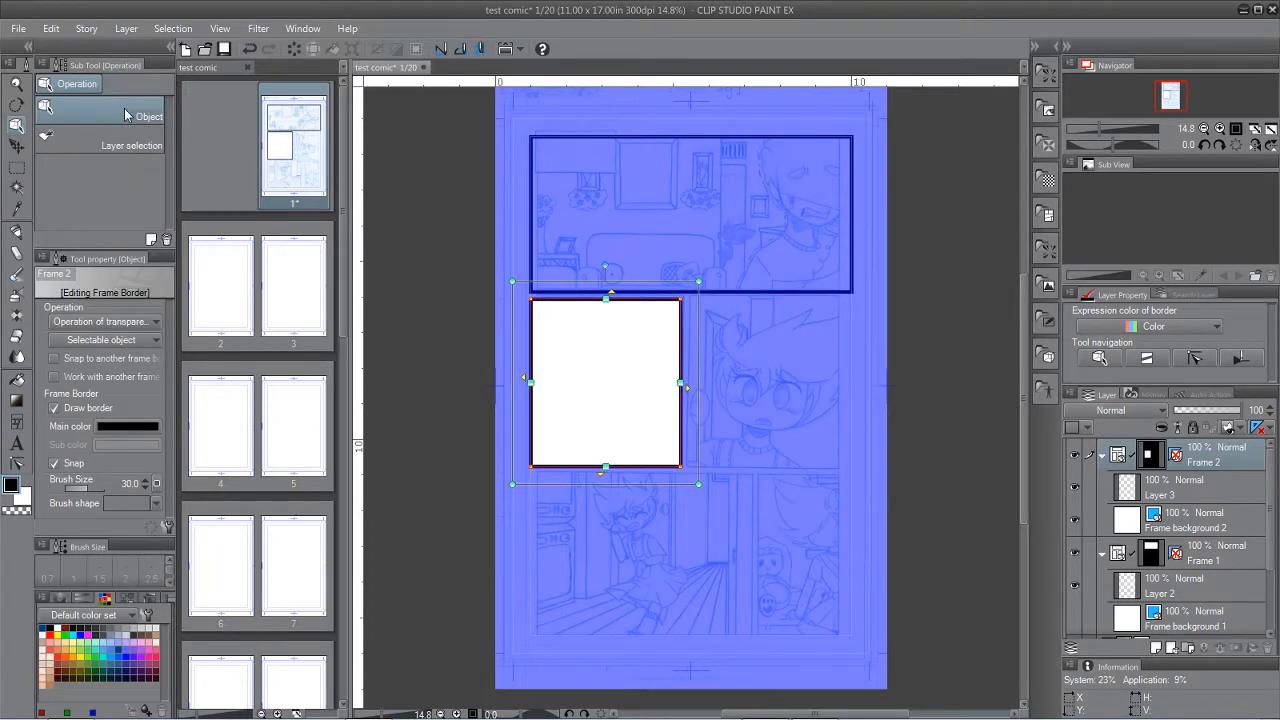
{"action": "left_click", "coordinate": [668, 141]}
{"action": "left_click", "coordinate": [668, 143]}
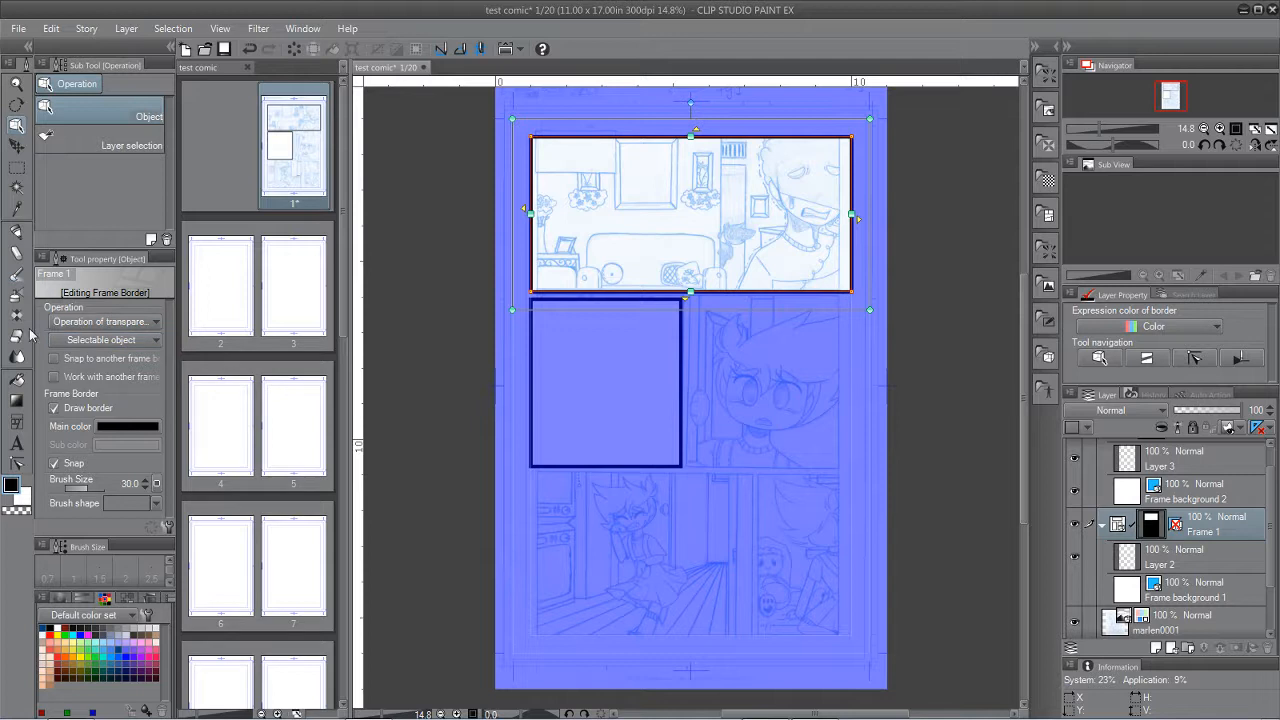
Step: Draw three more frames with Rectangle frame 2 around the right middle panel and both bottom-row panels of the scan
{"action": "left_click", "coordinate": [17, 421]}
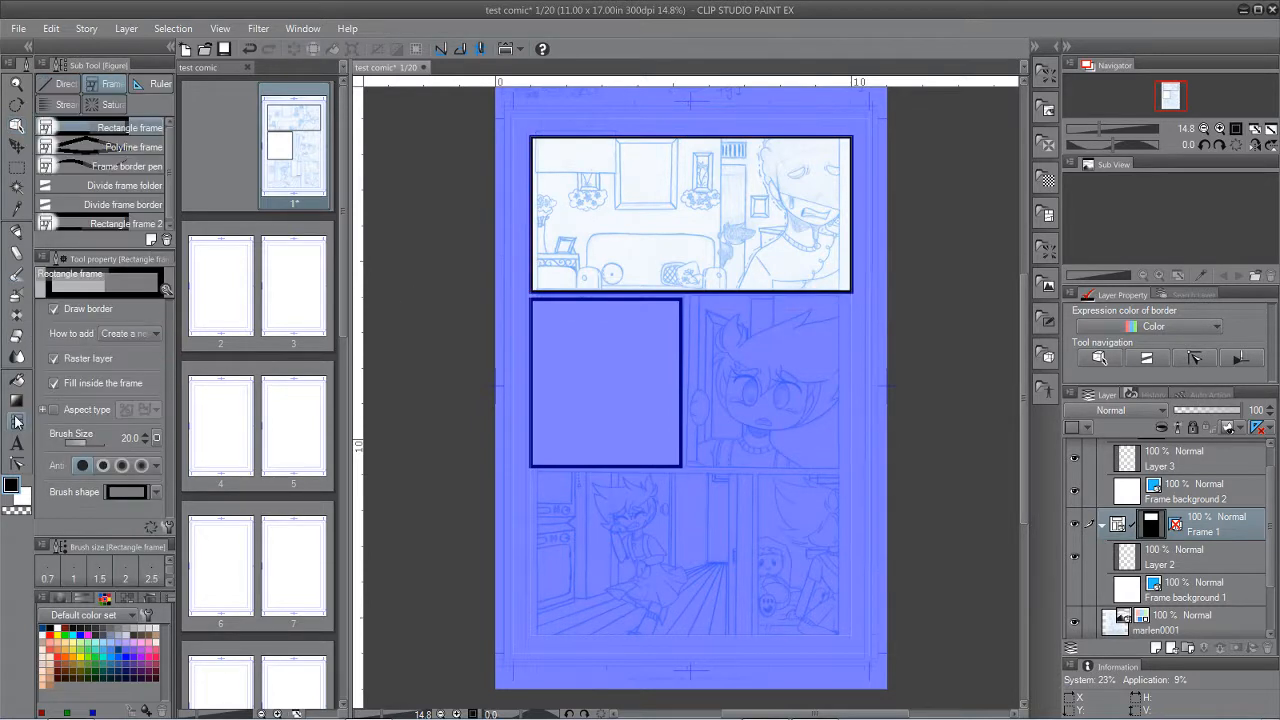
{"action": "left_click", "coordinate": [118, 223]}
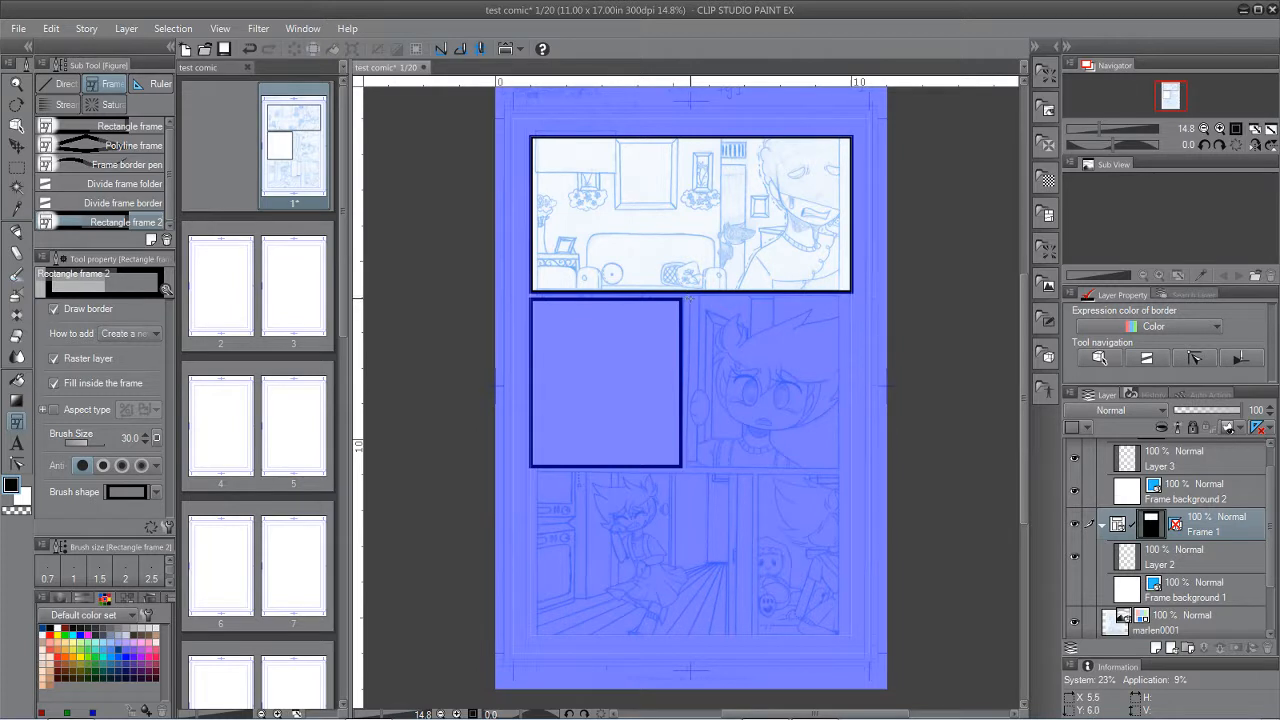
{"action": "left_click_drag", "start_coordinate": [688, 300], "coordinate": [850, 467]}
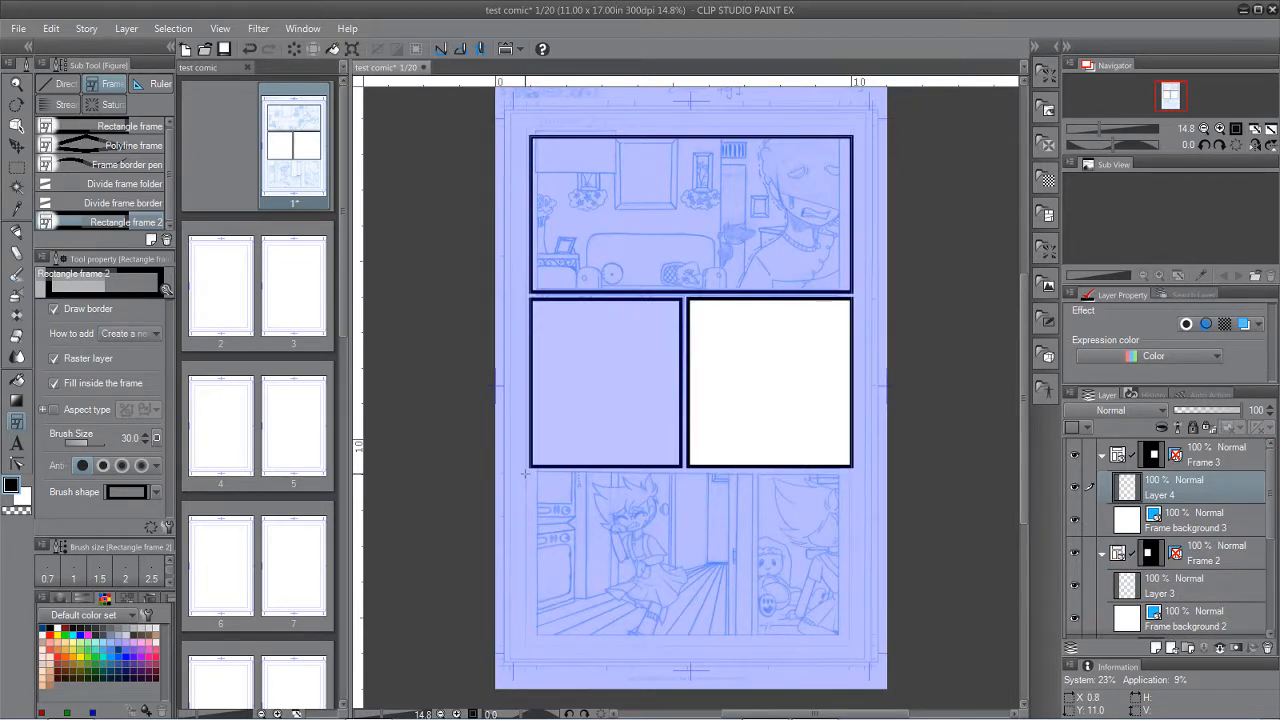
{"action": "left_click_drag", "start_coordinate": [526, 474], "coordinate": [751, 636]}
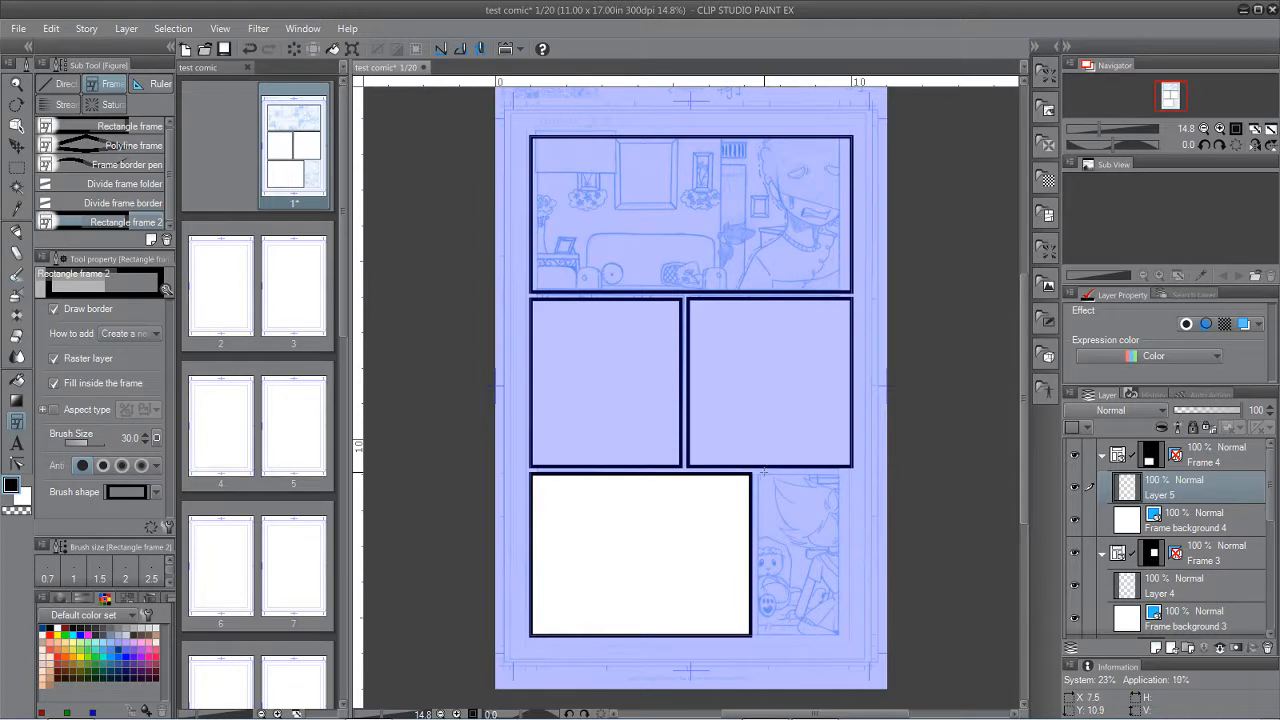
{"action": "left_click_drag", "start_coordinate": [757, 474], "coordinate": [854, 638]}
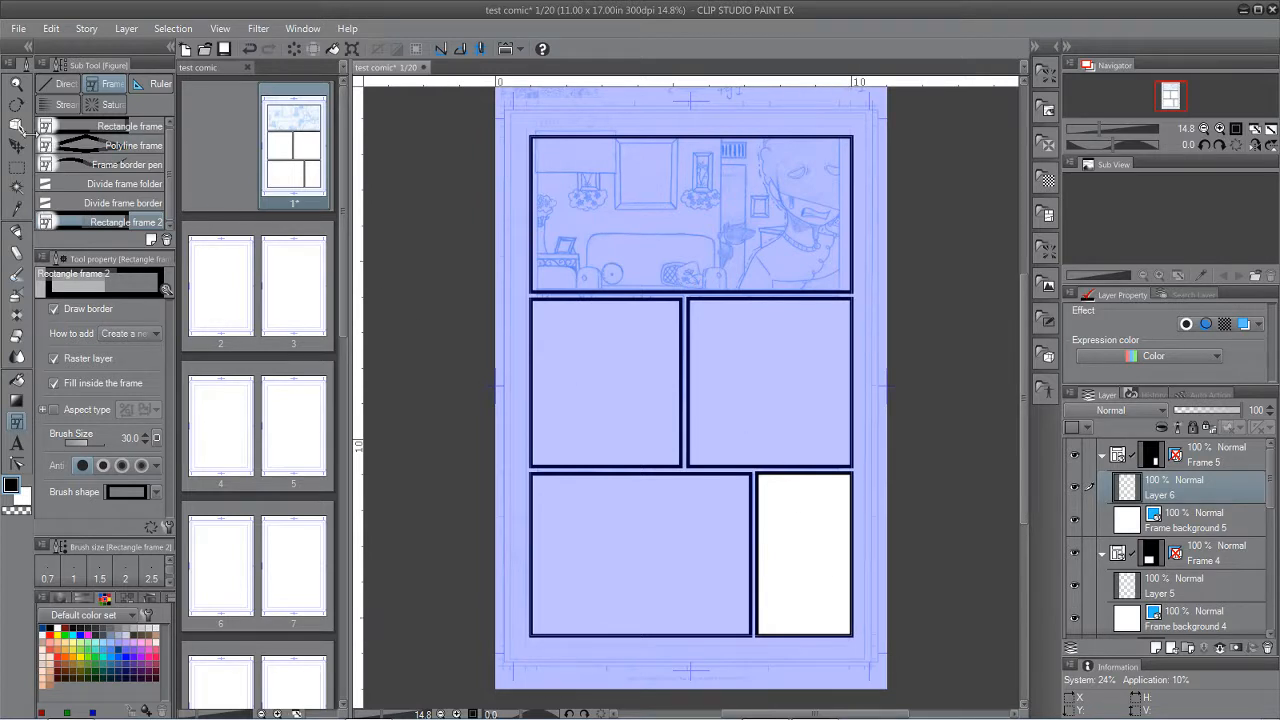
Step: Set the border brush size of the top panel's frame to 20.0 using the Object tool
{"action": "left_click", "coordinate": [16, 122]}
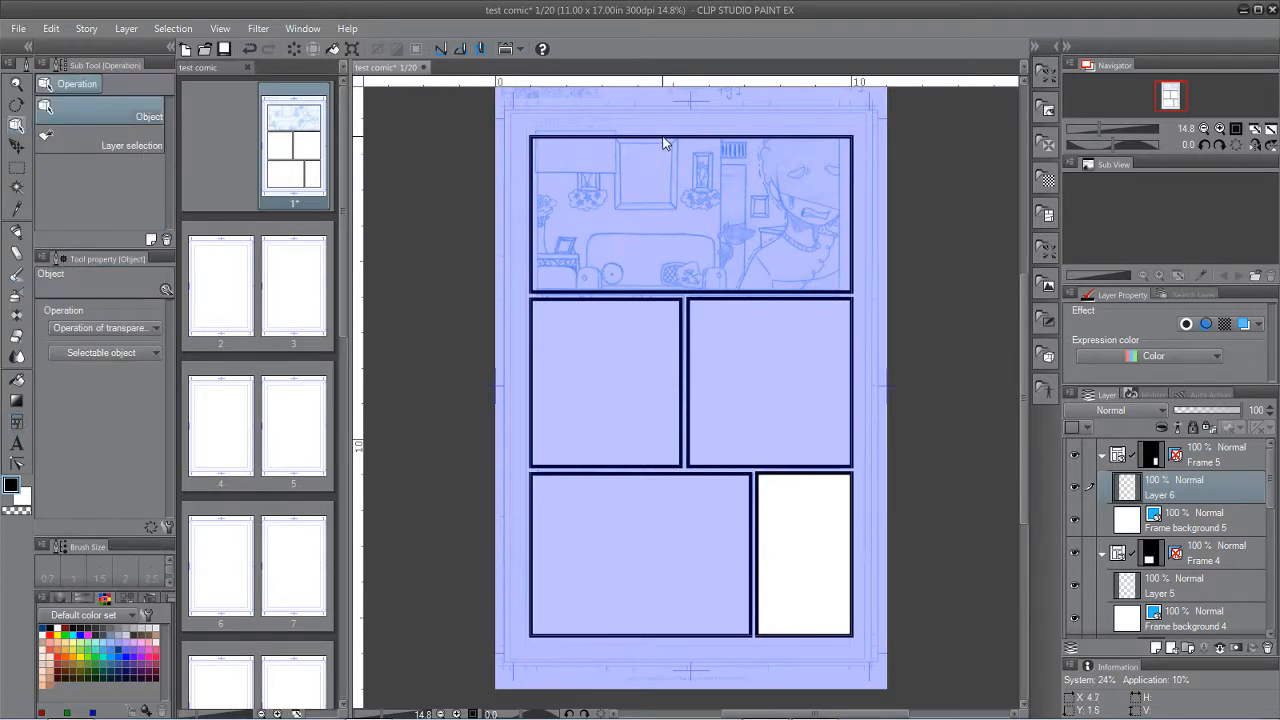
{"action": "left_click", "coordinate": [665, 143]}
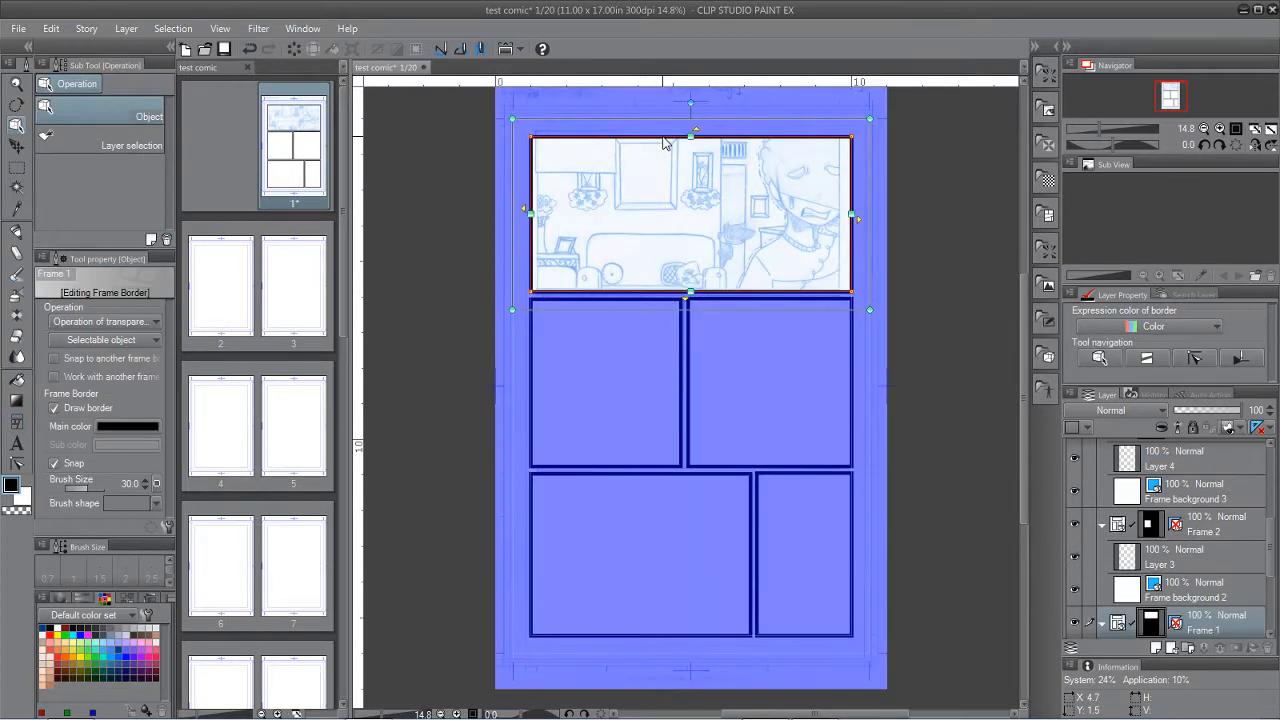
{"action": "left_click", "coordinate": [146, 490]}
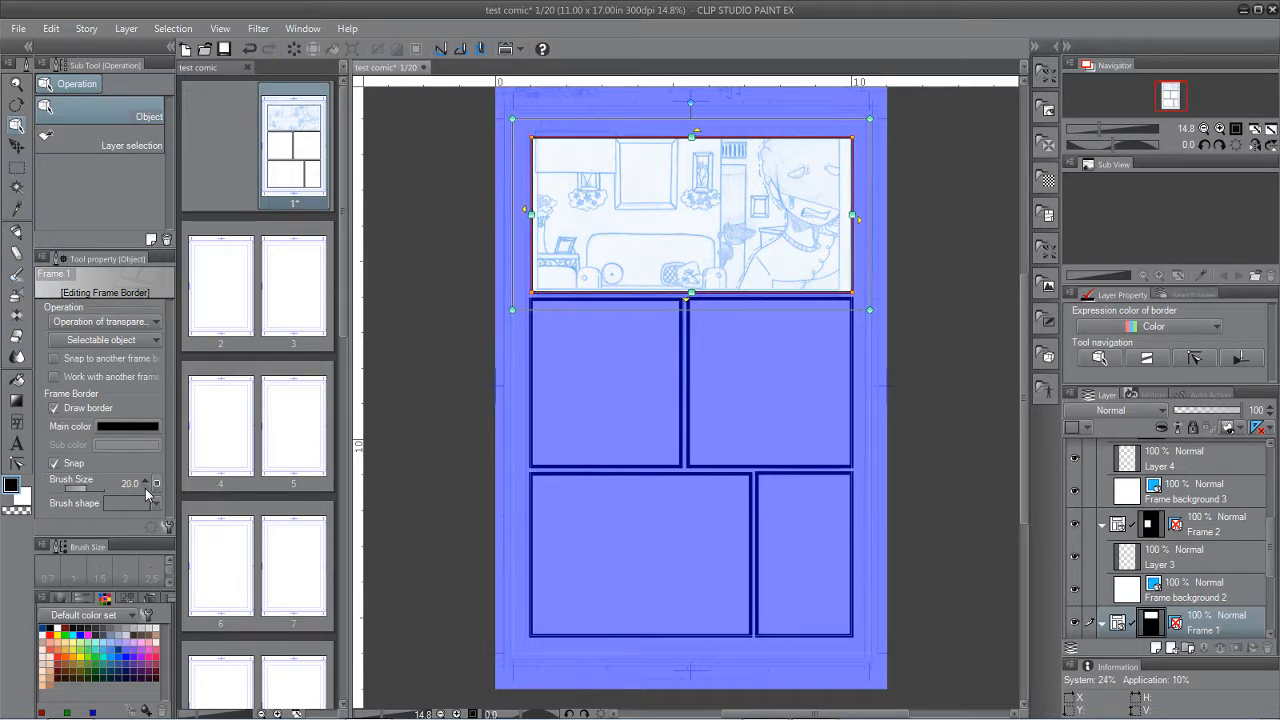
Step: Hide Frame backgrounds 4, 3, 2 and 5 to reveal the scan inside the middle and bottom panels
{"action": "left_click", "coordinate": [16, 145]}
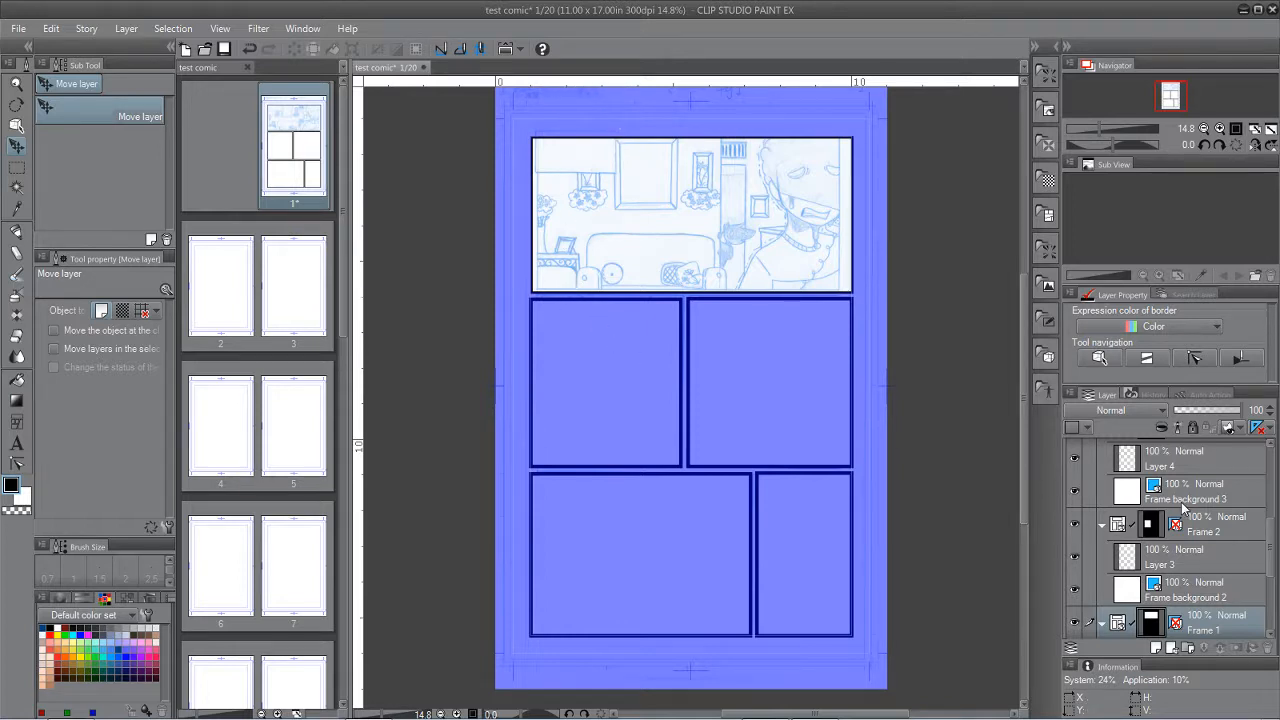
{"action": "scroll", "coordinate": [1160, 520], "scroll_direction": "up", "scroll_amount": 4}
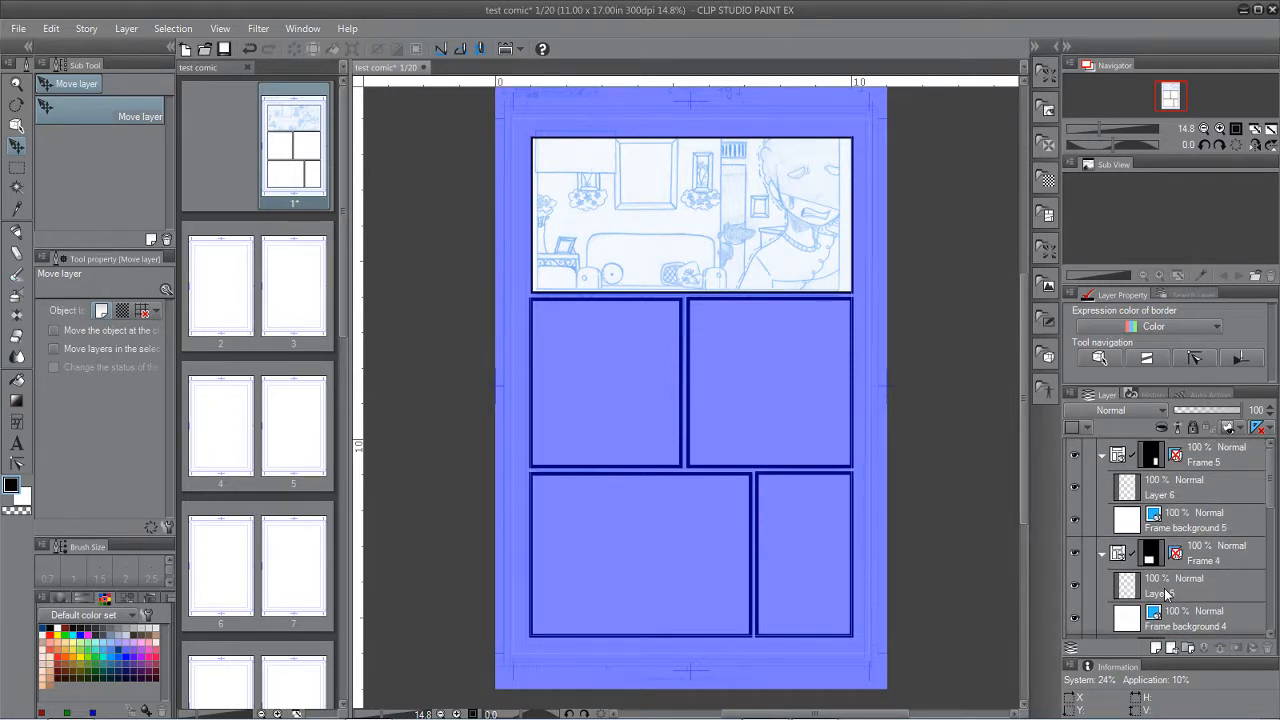
{"action": "left_click", "coordinate": [1078, 621]}
{"action": "left_click", "coordinate": [1076, 619]}
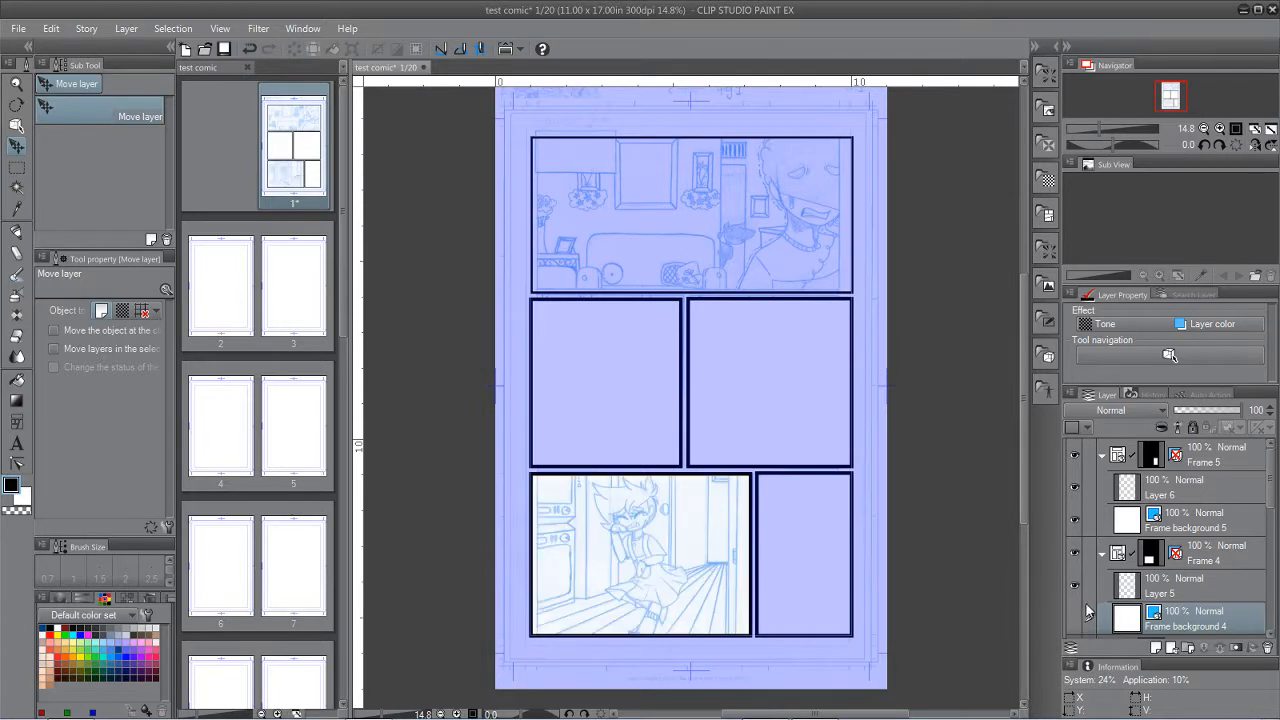
{"action": "scroll", "coordinate": [1160, 582], "scroll_direction": "down", "scroll_amount": 3}
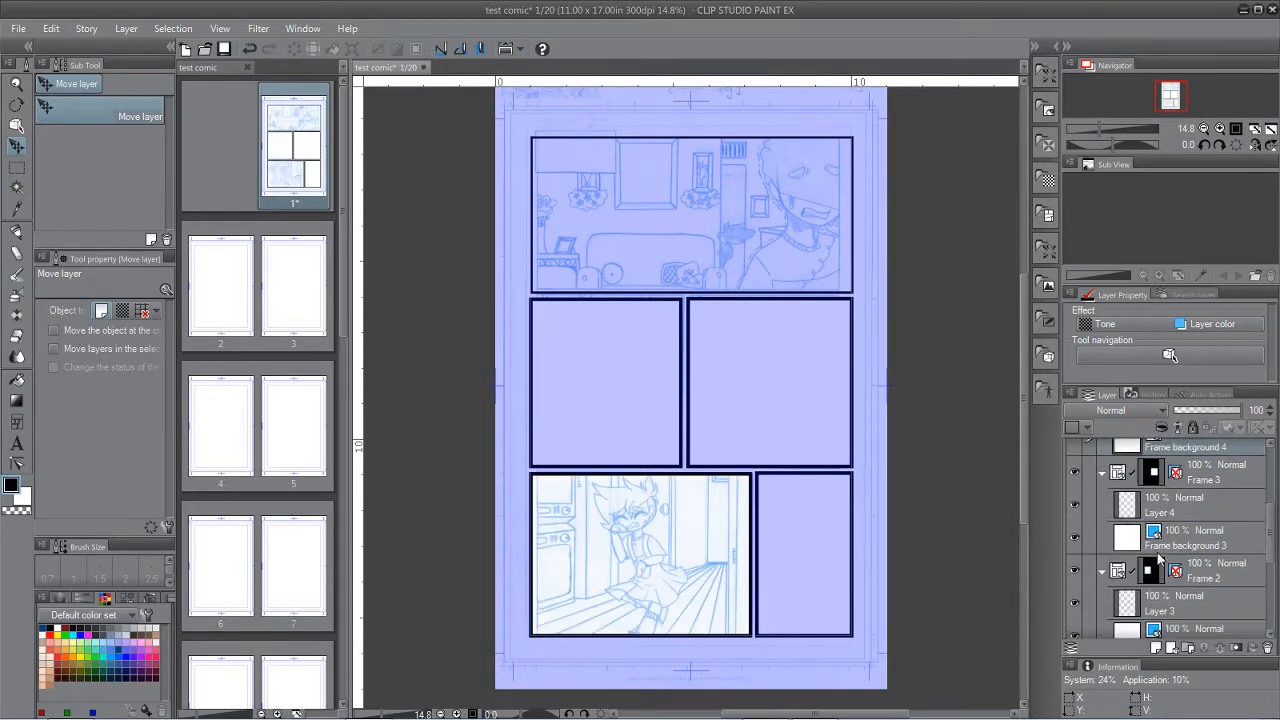
{"action": "left_click", "coordinate": [1074, 537]}
{"action": "scroll", "coordinate": [1075, 530], "scroll_direction": "down", "scroll_amount": 3}
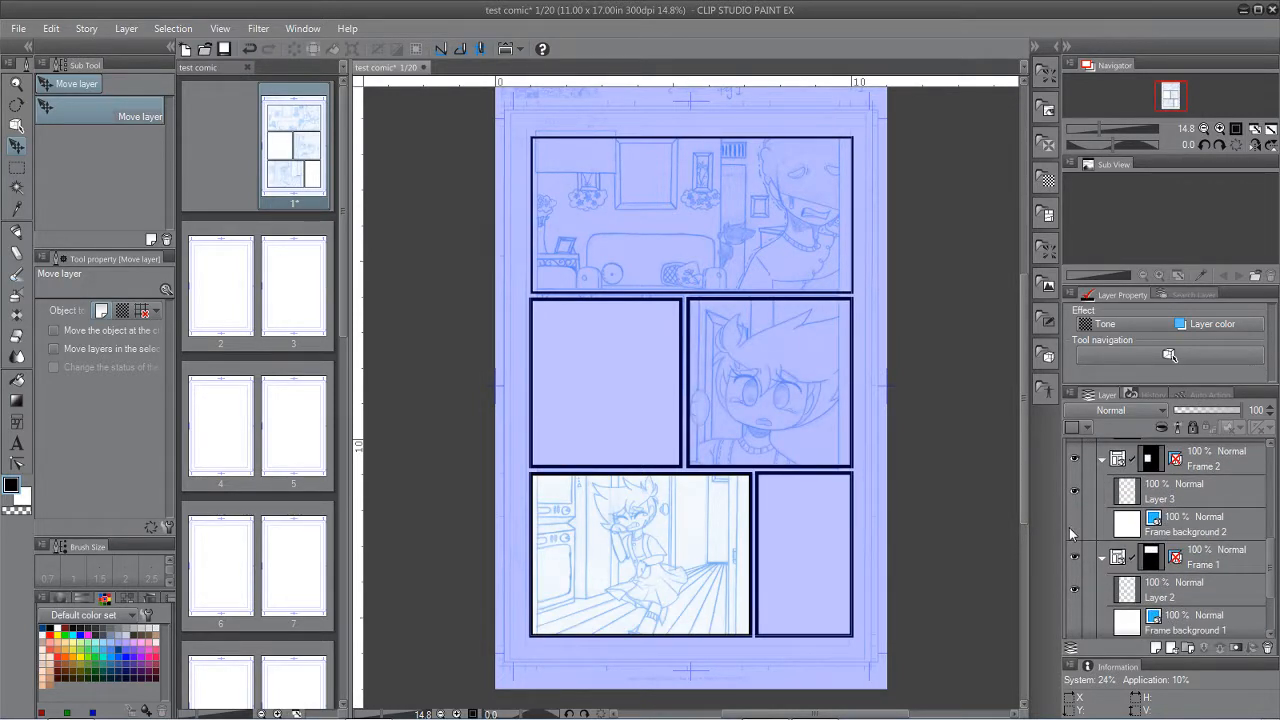
{"action": "left_click", "coordinate": [1072, 526]}
{"action": "scroll", "coordinate": [1085, 540], "scroll_direction": "down", "scroll_amount": 3}
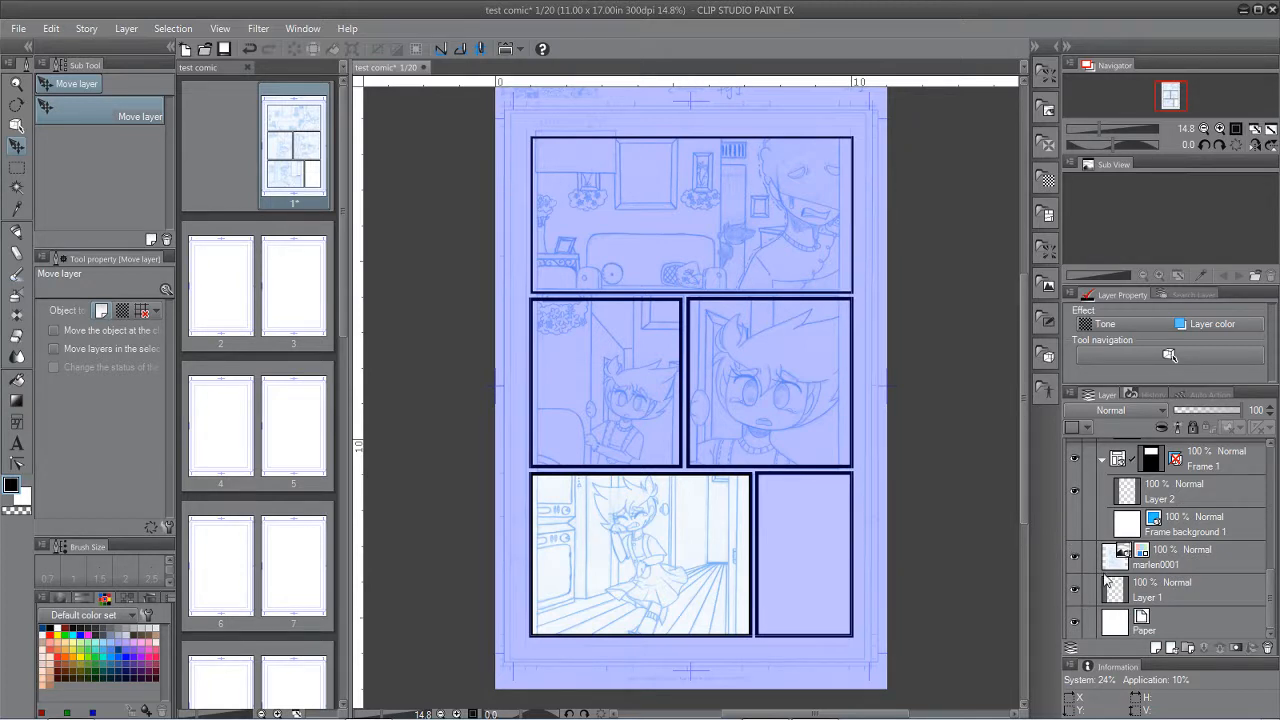
{"action": "scroll", "coordinate": [1172, 540], "scroll_direction": "up", "scroll_amount": 10}
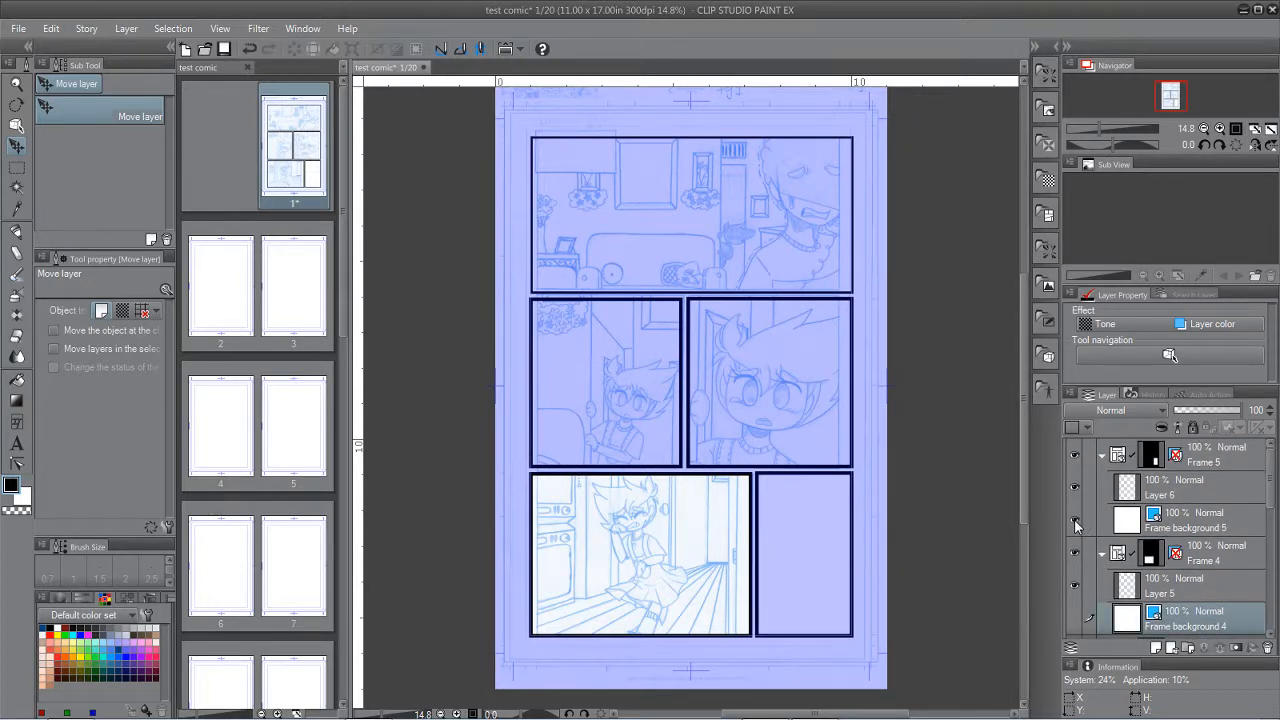
{"action": "left_click", "coordinate": [1075, 522]}
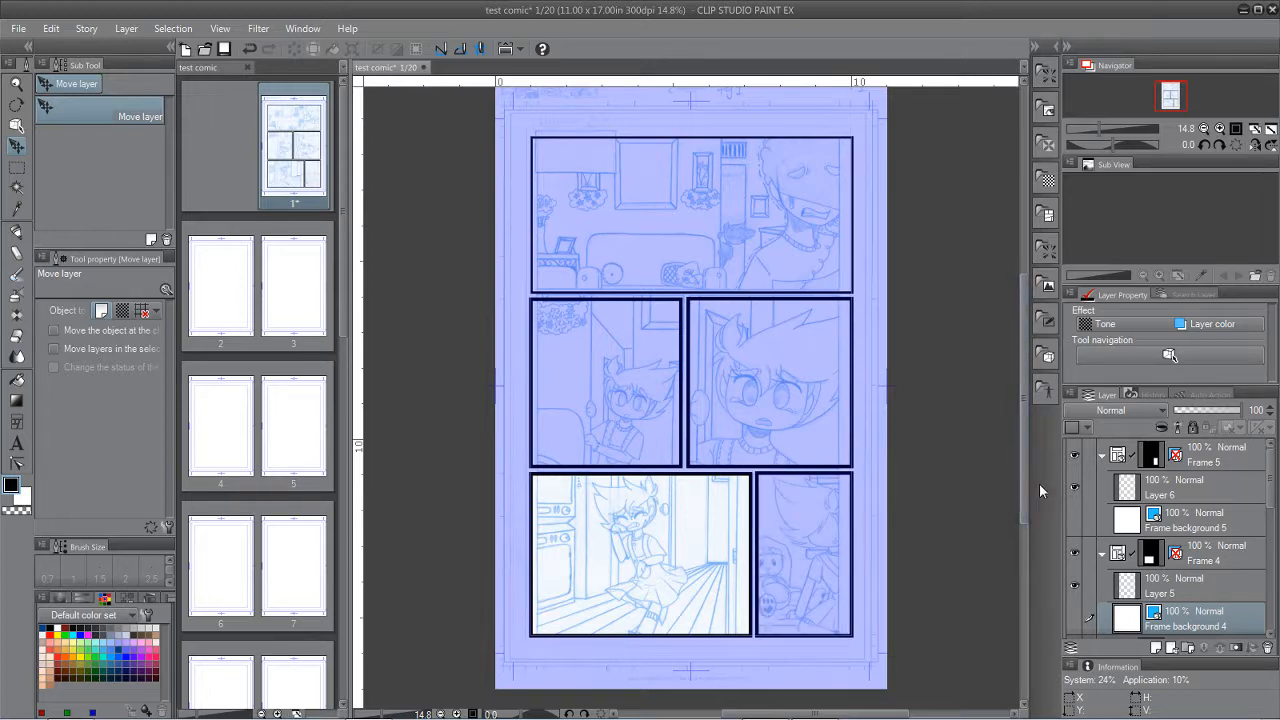
Step: Collapse all five frame folders, Frame 5 through Frame 1, in the layer list
{"action": "left_click", "coordinate": [1101, 456]}
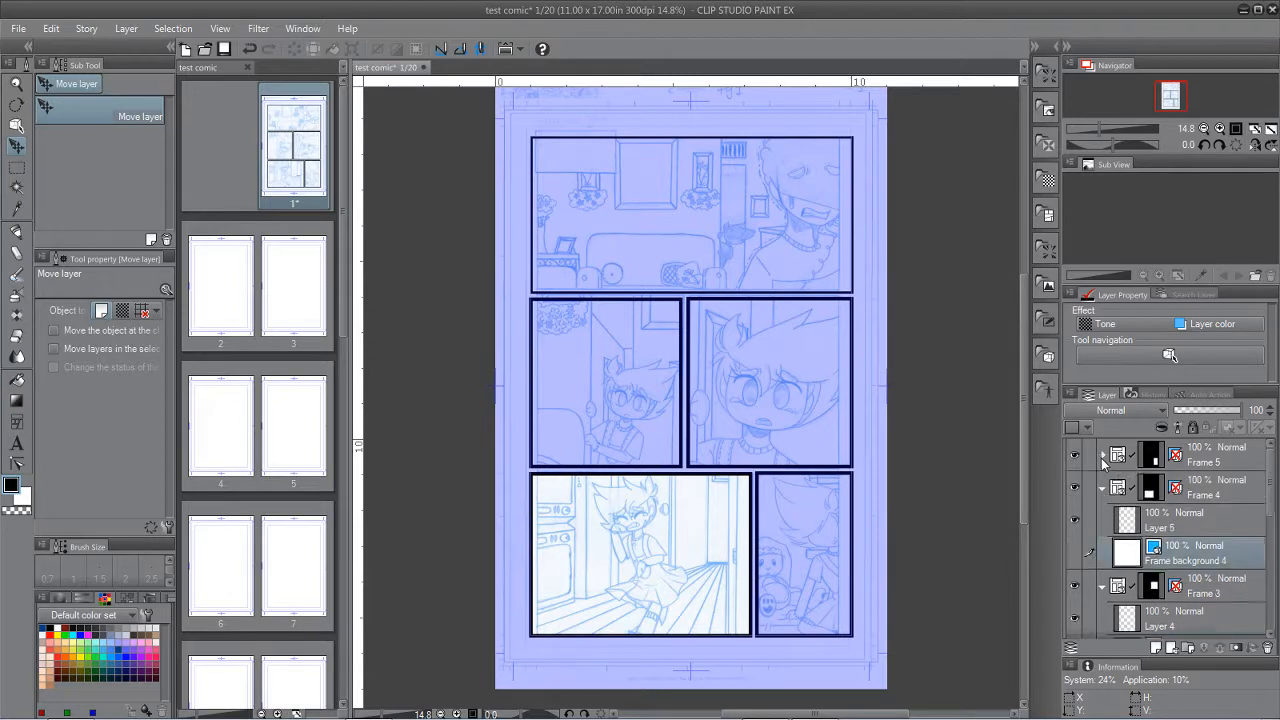
{"action": "left_click", "coordinate": [1103, 487]}
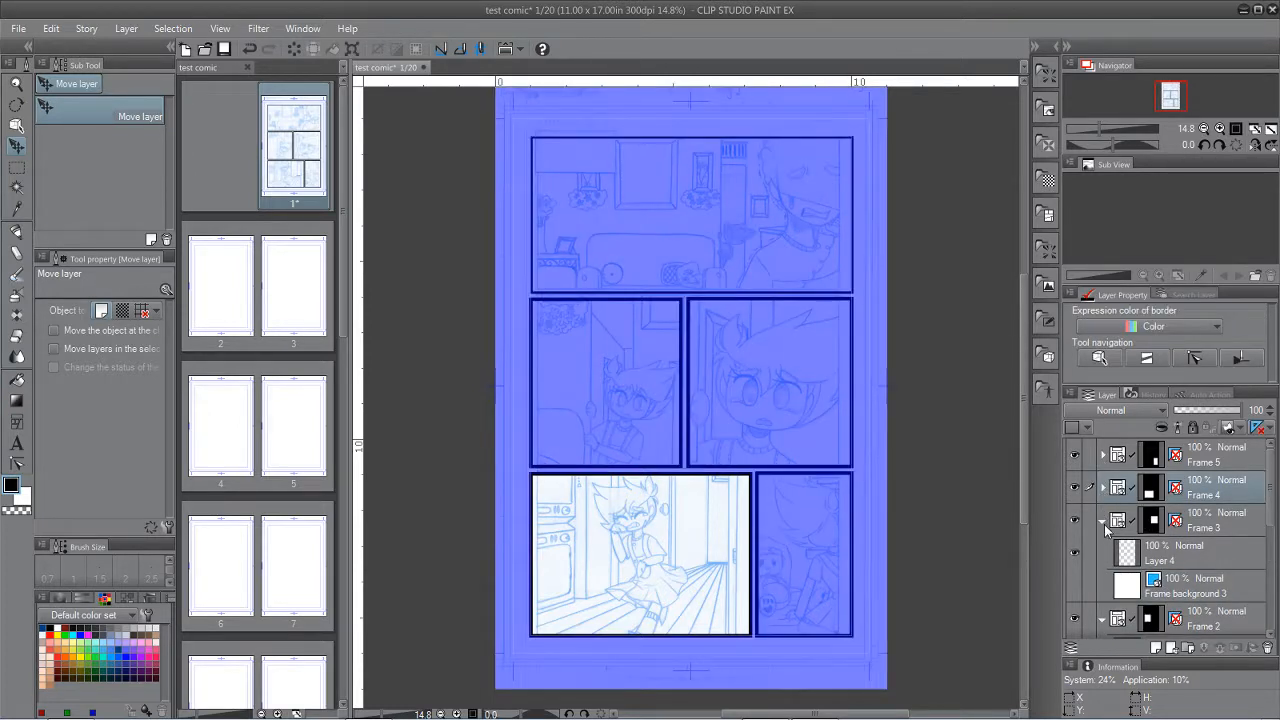
{"action": "left_click", "coordinate": [1103, 520]}
{"action": "left_click", "coordinate": [1103, 553]}
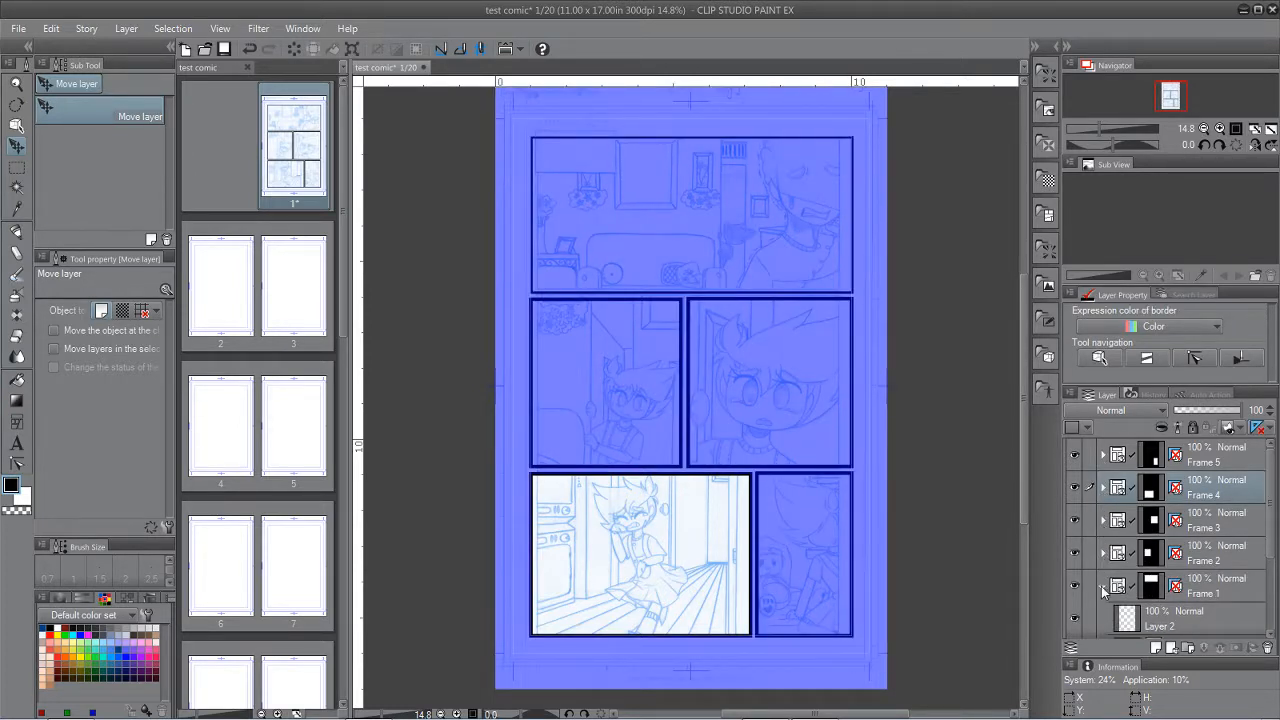
{"action": "left_click", "coordinate": [1103, 588]}
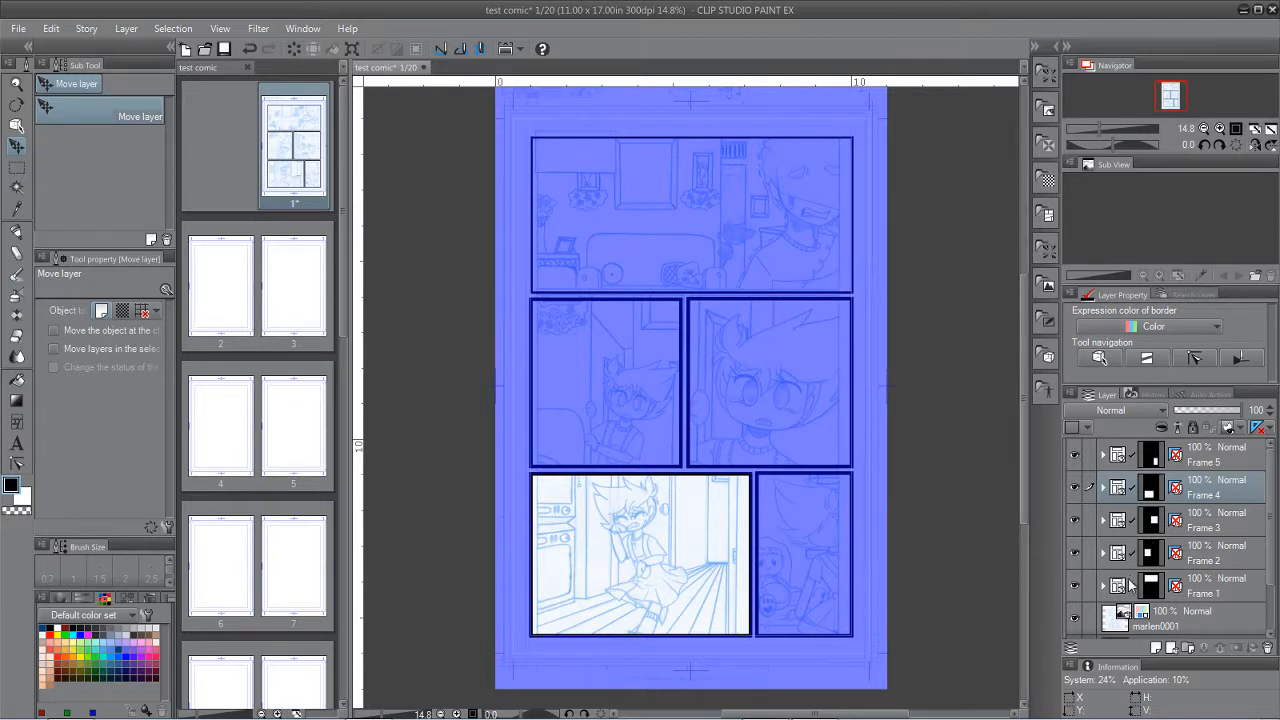
Step: Reorder the frame folders in reading order, with Frame 1 uppermost and Frame 5 lowest, directly above the scan layer
{"action": "left_click_drag", "start_coordinate": [1117, 588], "coordinate": [1125, 448]}
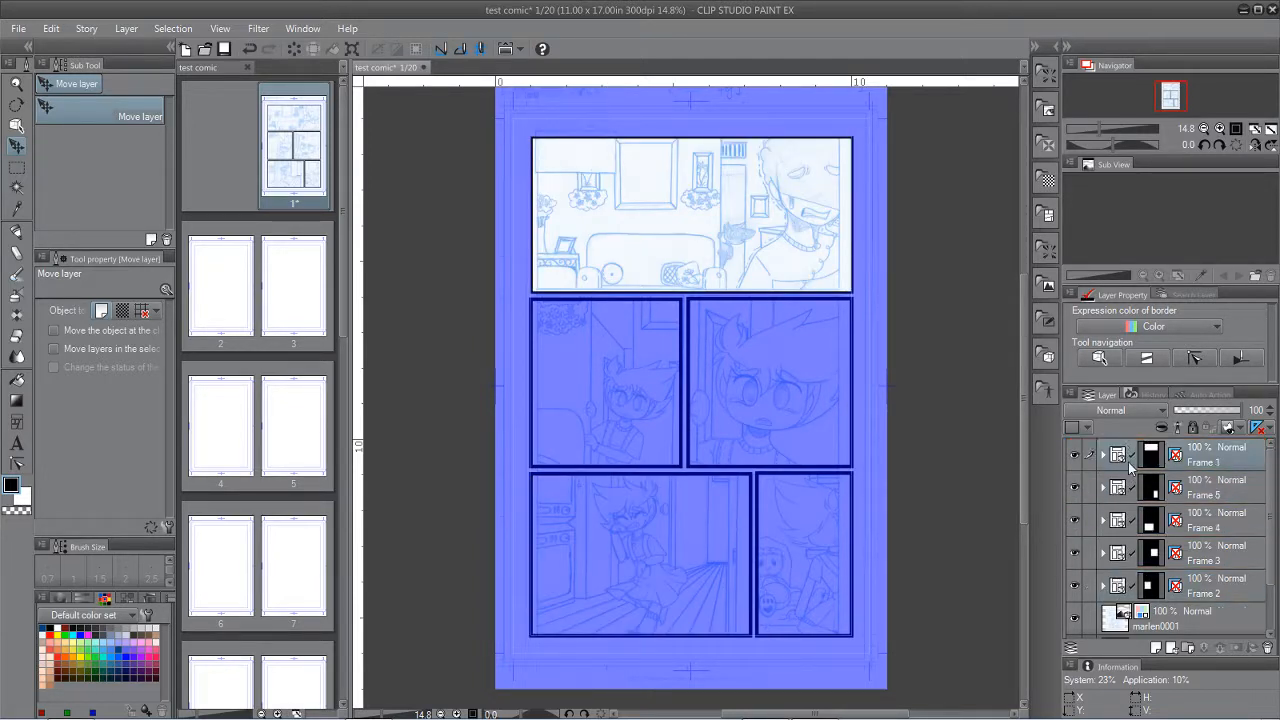
{"action": "left_click_drag", "start_coordinate": [1120, 588], "coordinate": [1130, 480]}
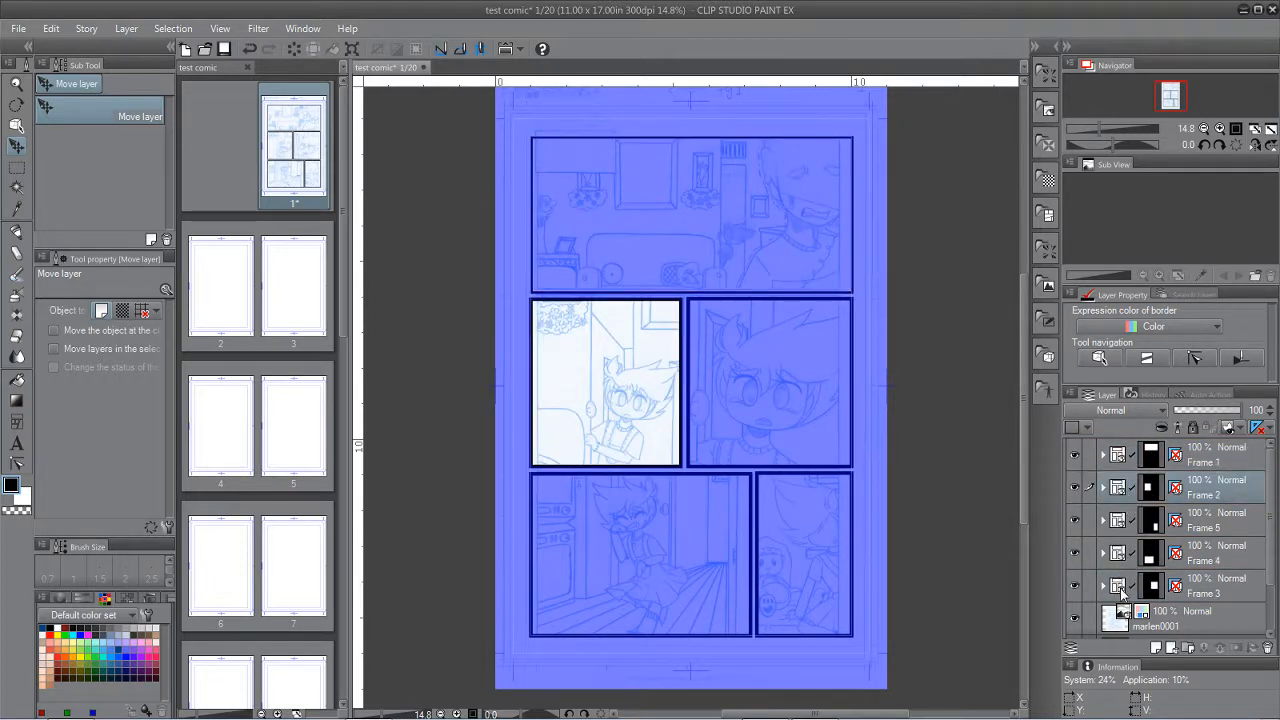
{"action": "left_click_drag", "start_coordinate": [1122, 592], "coordinate": [1120, 512]}
{"action": "left_click_drag", "start_coordinate": [1117, 586], "coordinate": [1118, 542]}
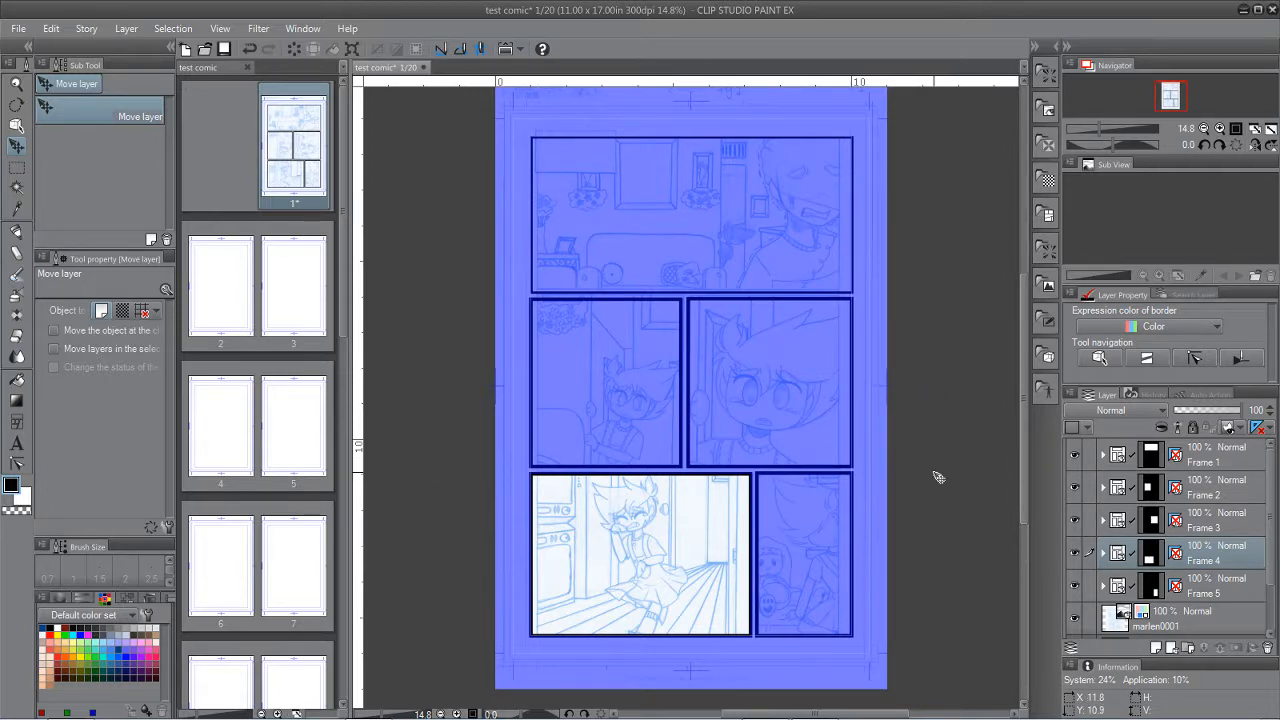
Step: Set the left middle frame's border brush size to 20.0 with the Object tool and thin the right middle frame's border similarly
{"action": "left_click", "coordinate": [16, 126]}
{"action": "left_click", "coordinate": [580, 308]}
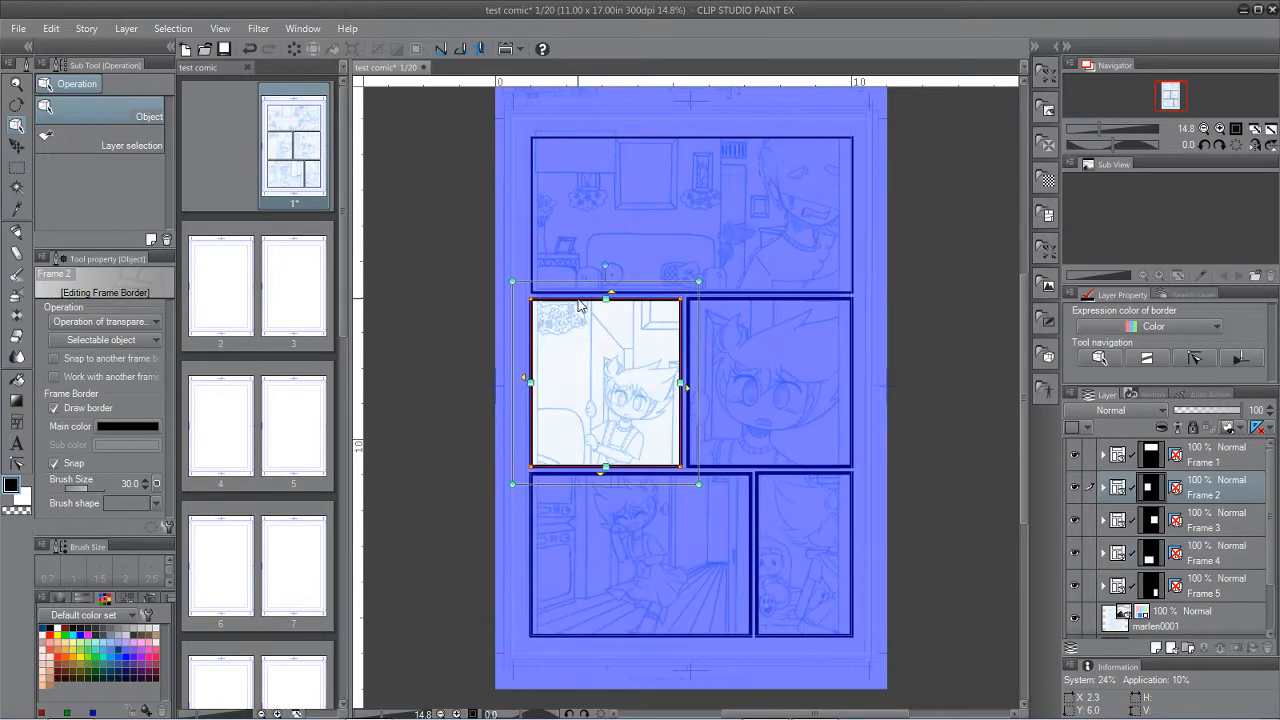
{"action": "left_click", "coordinate": [146, 487]}
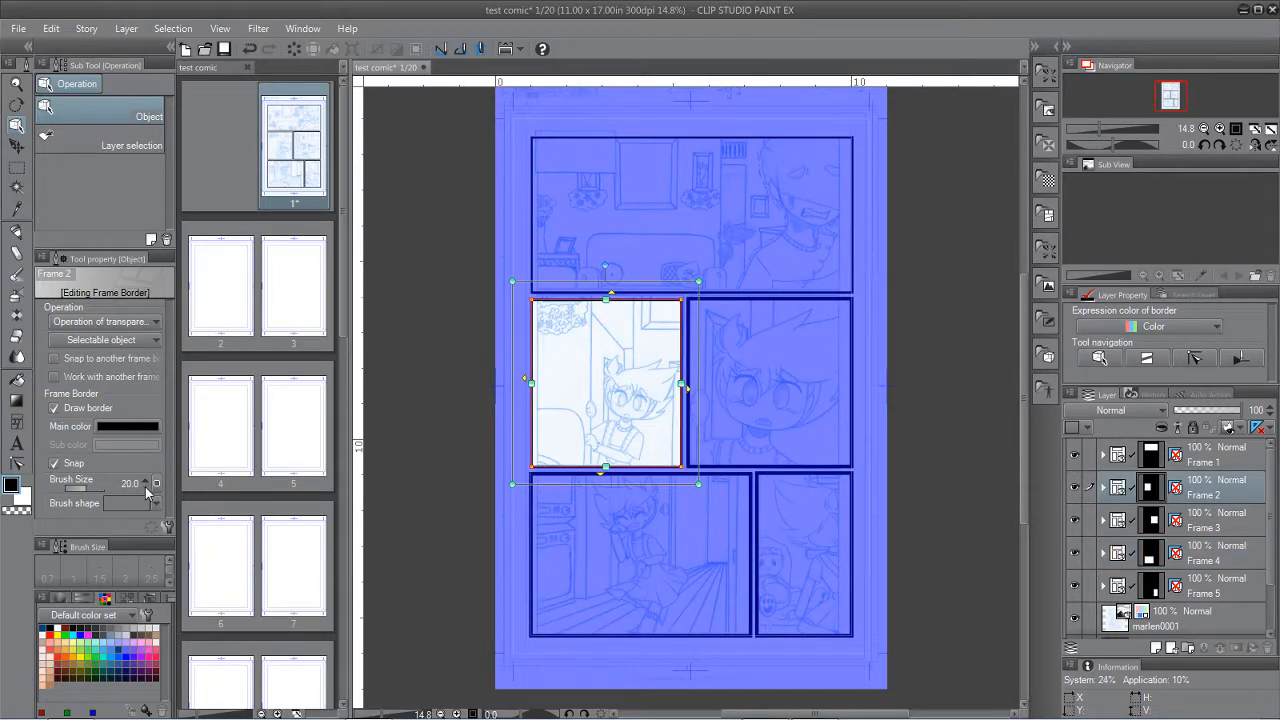
{"action": "left_click", "coordinate": [768, 304]}
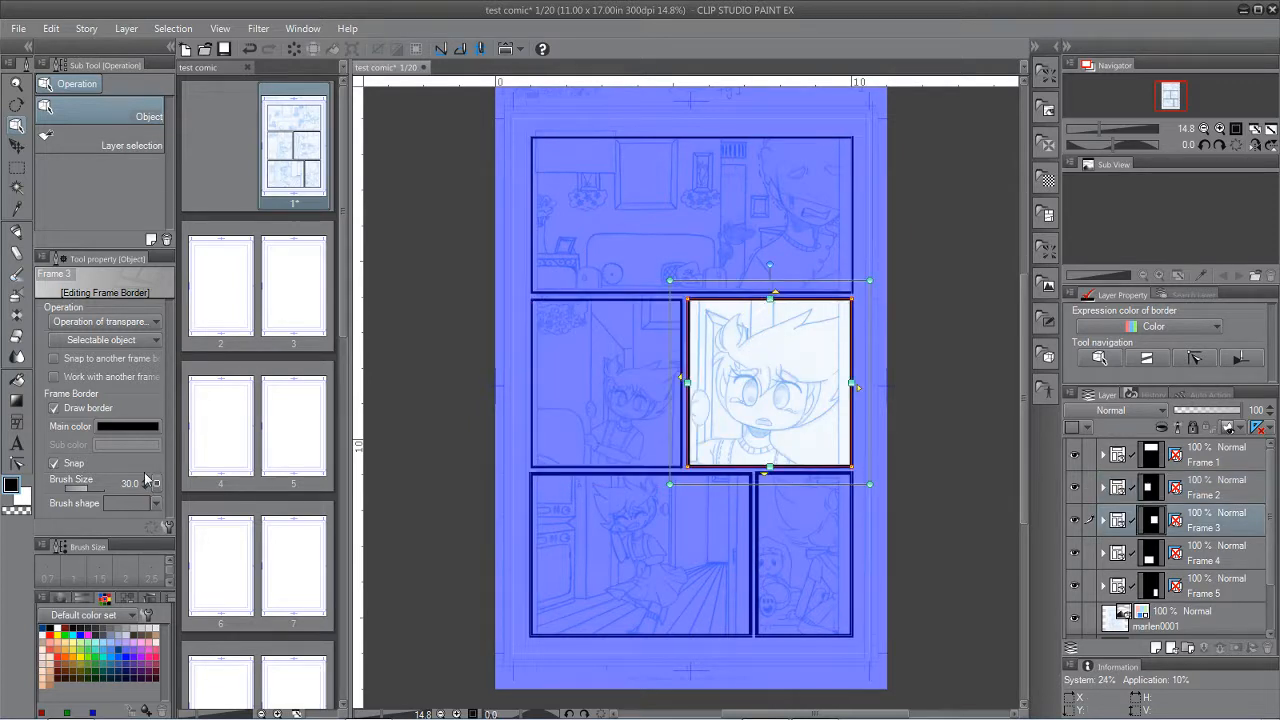
{"action": "left_click_drag", "start_coordinate": [145, 478], "coordinate": [146, 494]}
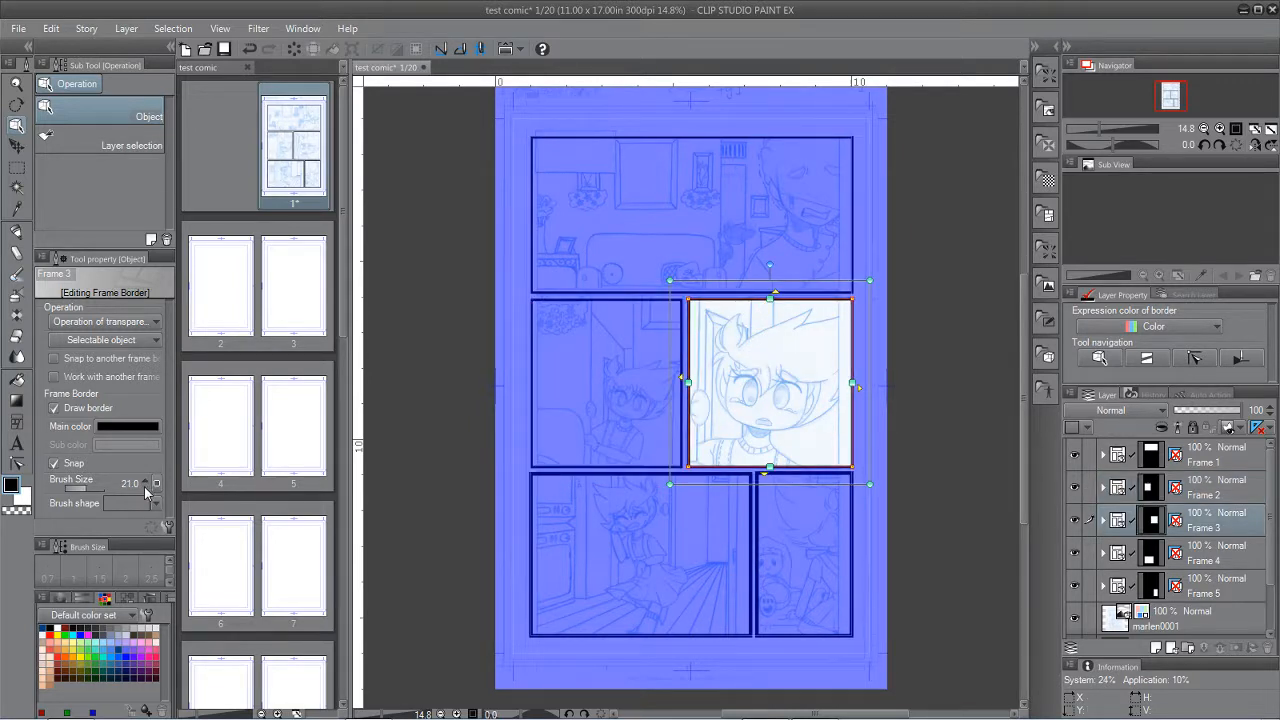
Step: Set the border brush size of both bottom-row frames, Frame 4 and Frame 5, to 20.0
{"action": "left_click", "coordinate": [532, 484]}
{"action": "left_click_drag", "start_coordinate": [146, 488], "coordinate": [143, 490]}
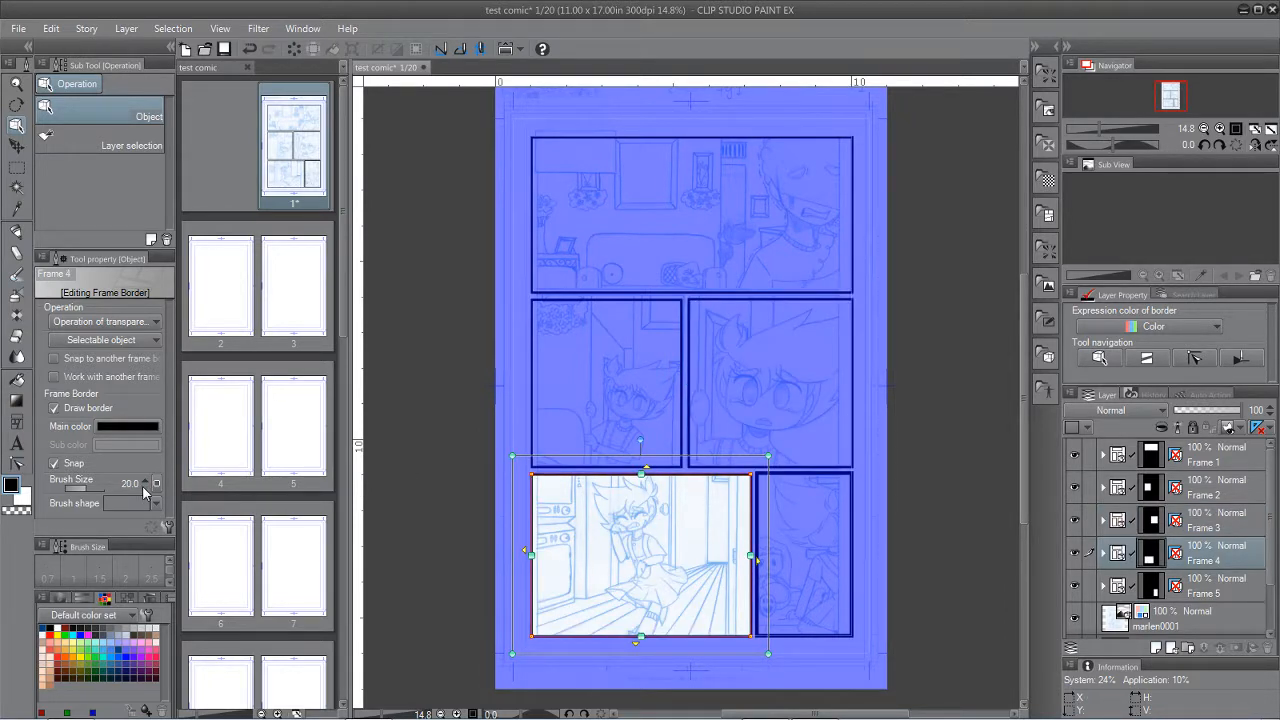
{"action": "left_click", "coordinate": [845, 478]}
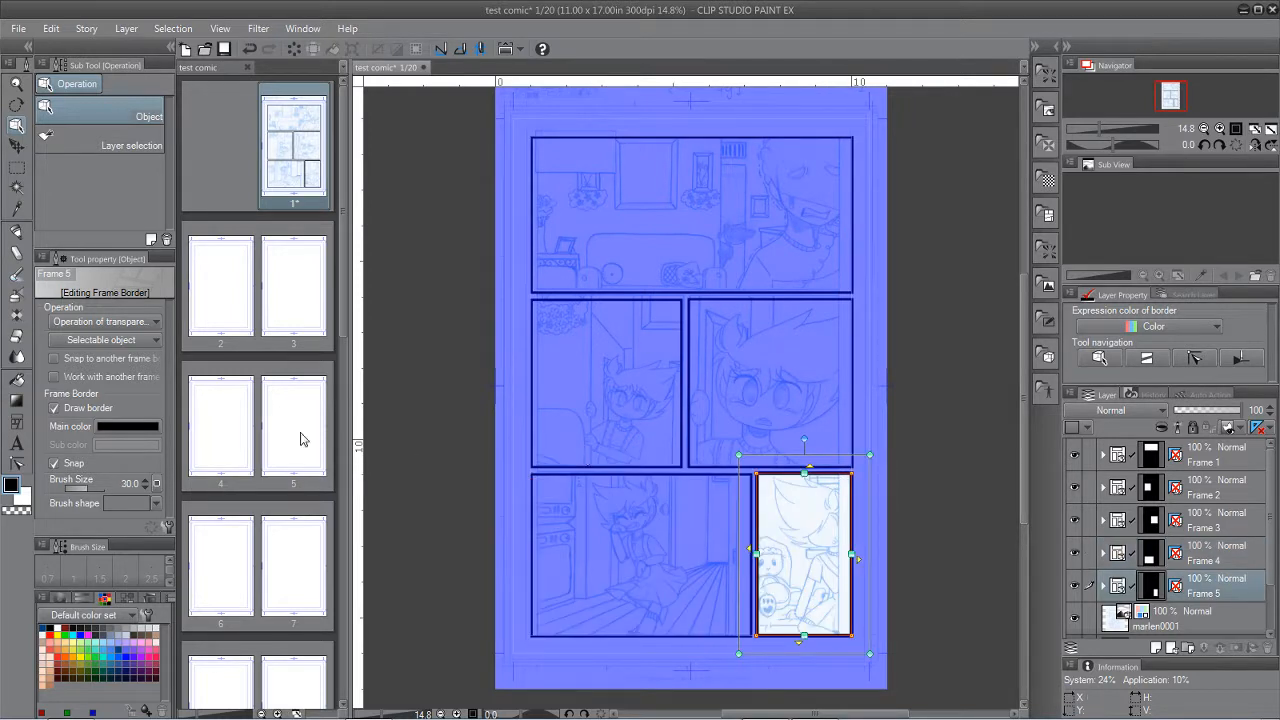
{"action": "left_click", "coordinate": [145, 489]}
{"action": "left_click", "coordinate": [145, 489]}
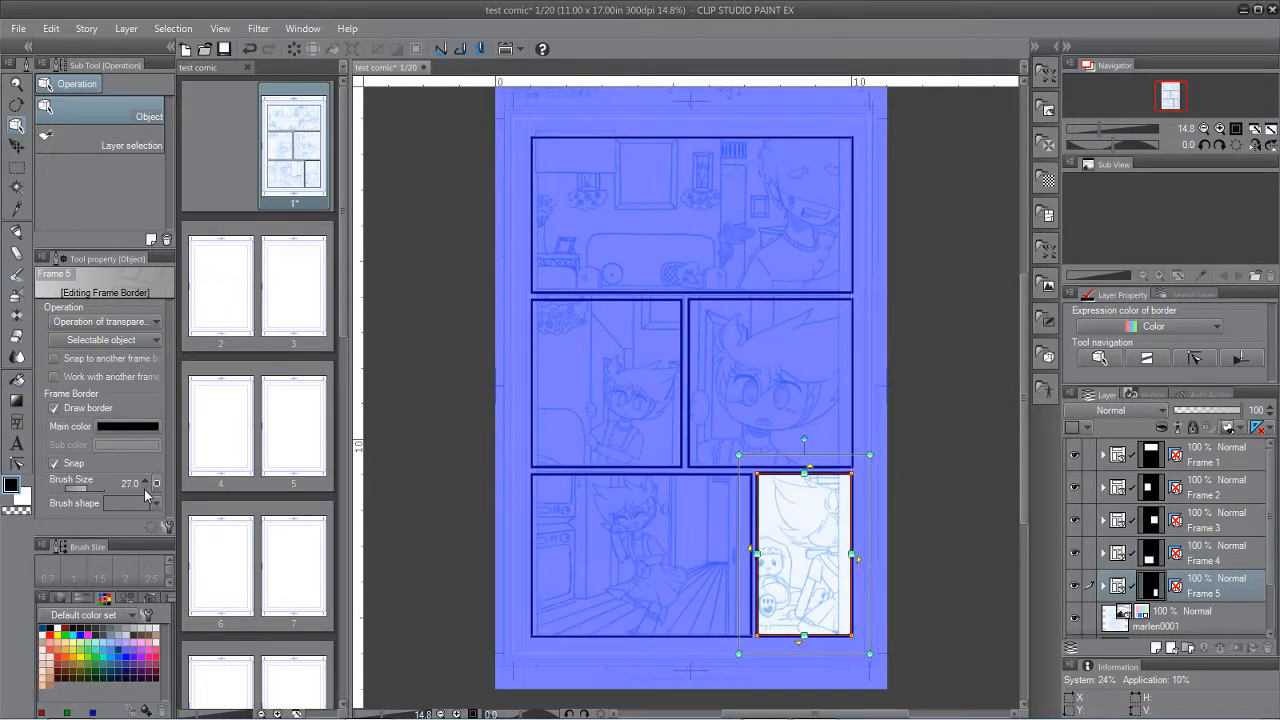
{"action": "left_click", "coordinate": [145, 489]}
{"action": "left_click", "coordinate": [145, 489]}
{"action": "left_click", "coordinate": [145, 489]}
{"action": "left_click", "coordinate": [145, 489]}
{"action": "left_click", "coordinate": [145, 489]}
{"action": "left_click", "coordinate": [145, 489]}
{"action": "left_click", "coordinate": [145, 489]}
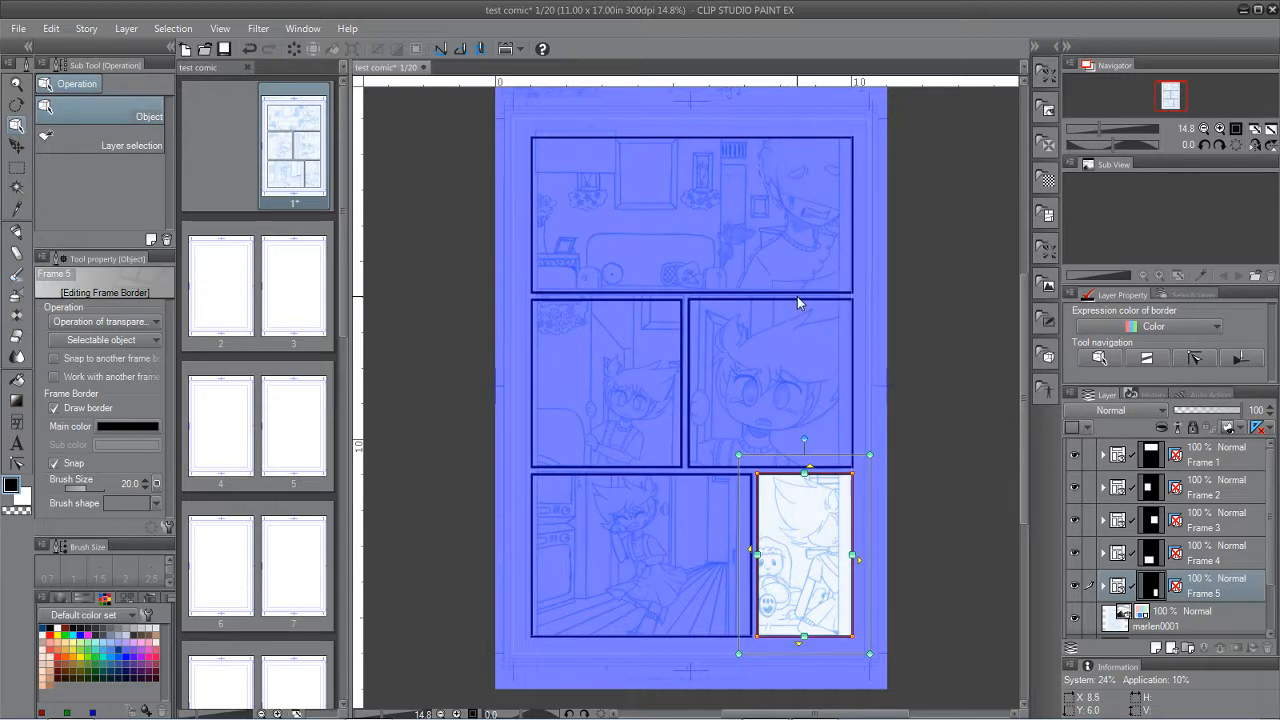
Step: Make Layer 2 inside the Frame 1 folder the active layer and choose the Calligraphy pen for inking
{"action": "left_click", "coordinate": [1105, 456]}
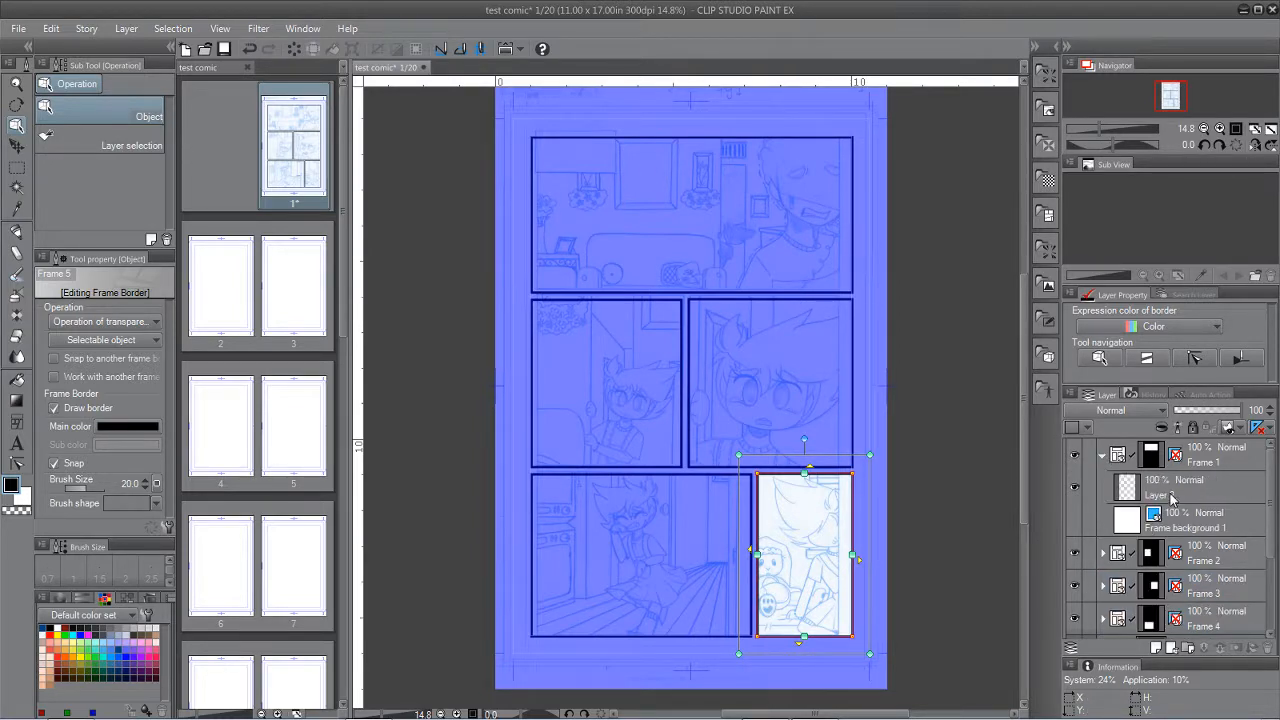
{"action": "left_click", "coordinate": [1174, 497]}
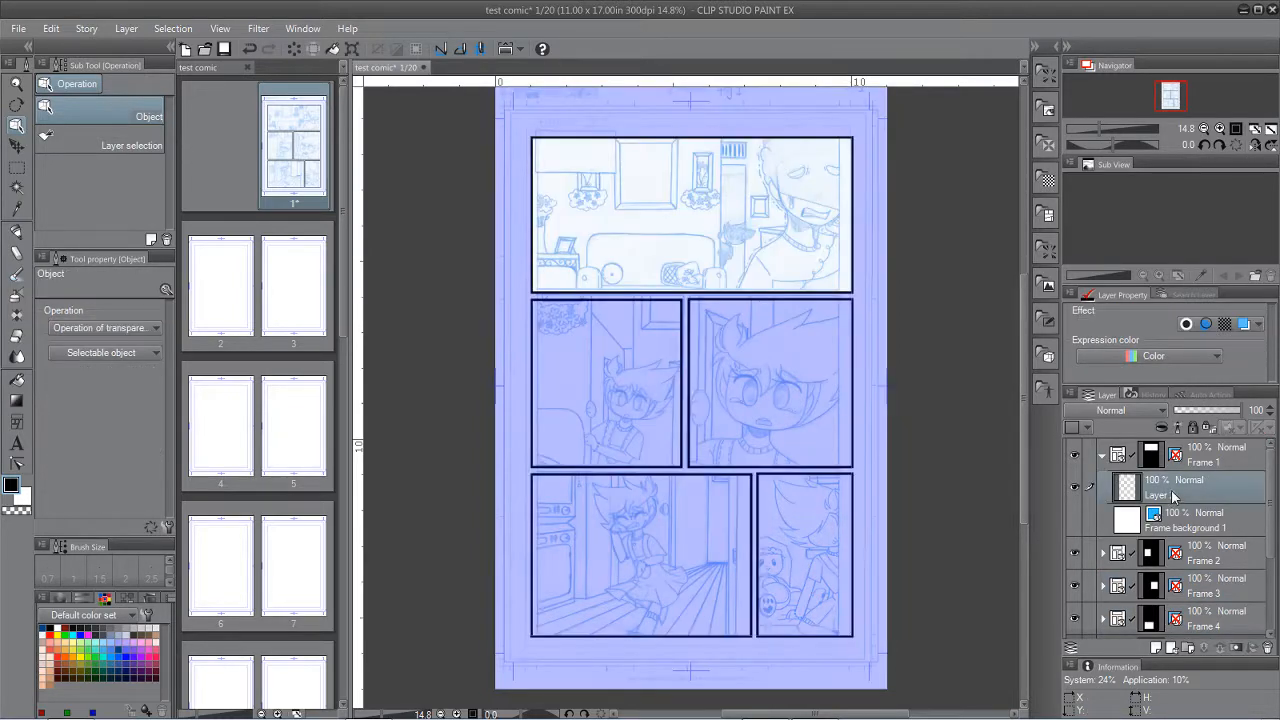
{"action": "left_click", "coordinate": [16, 232]}
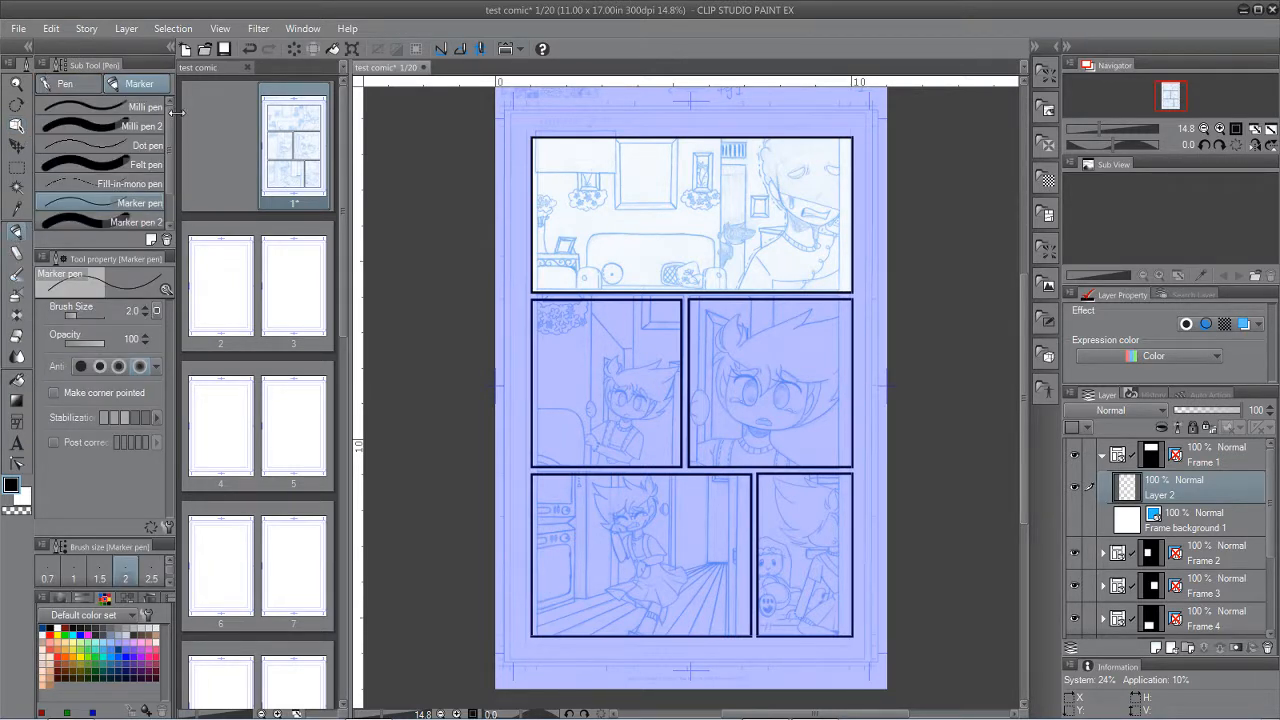
{"action": "left_click", "coordinate": [66, 86]}
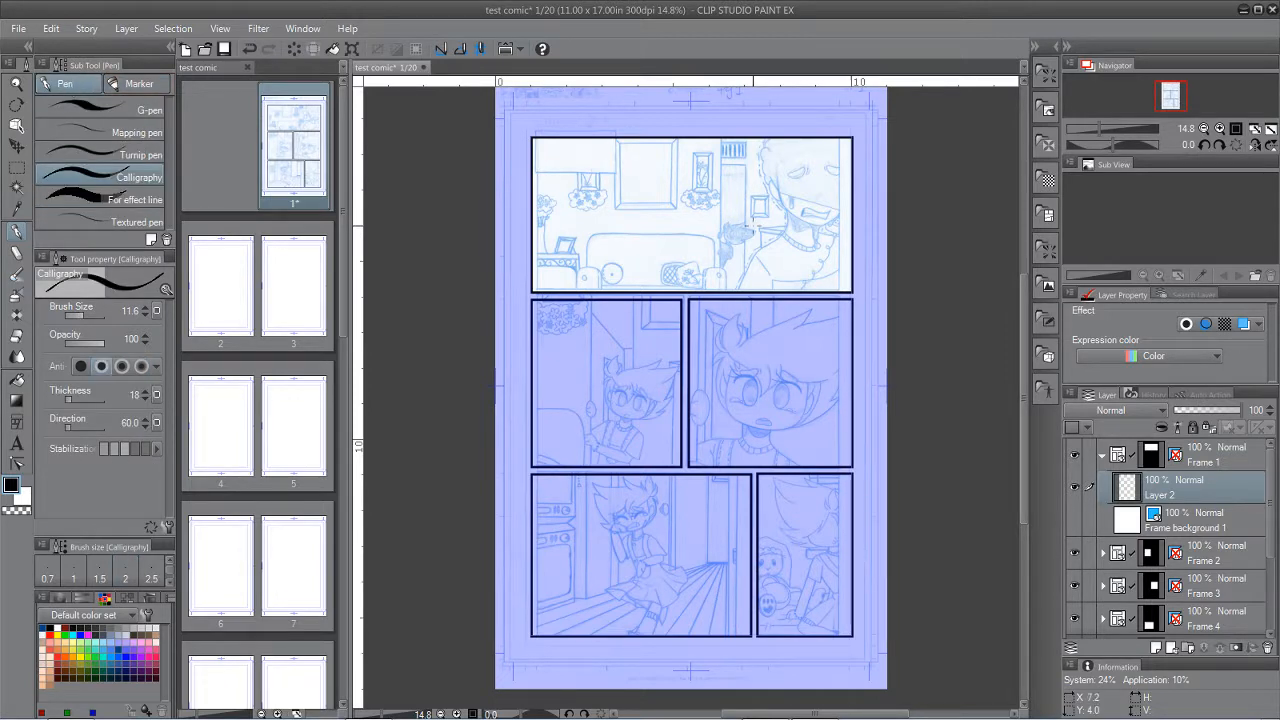
Step: Draw a looping test stroke across the top panel with the G-pen at size 31.2
{"action": "scroll", "coordinate": [771, 209], "scroll_direction": "up", "scroll_amount": 1}
{"action": "scroll", "coordinate": [849, 209], "scroll_direction": "up", "scroll_amount": 1}
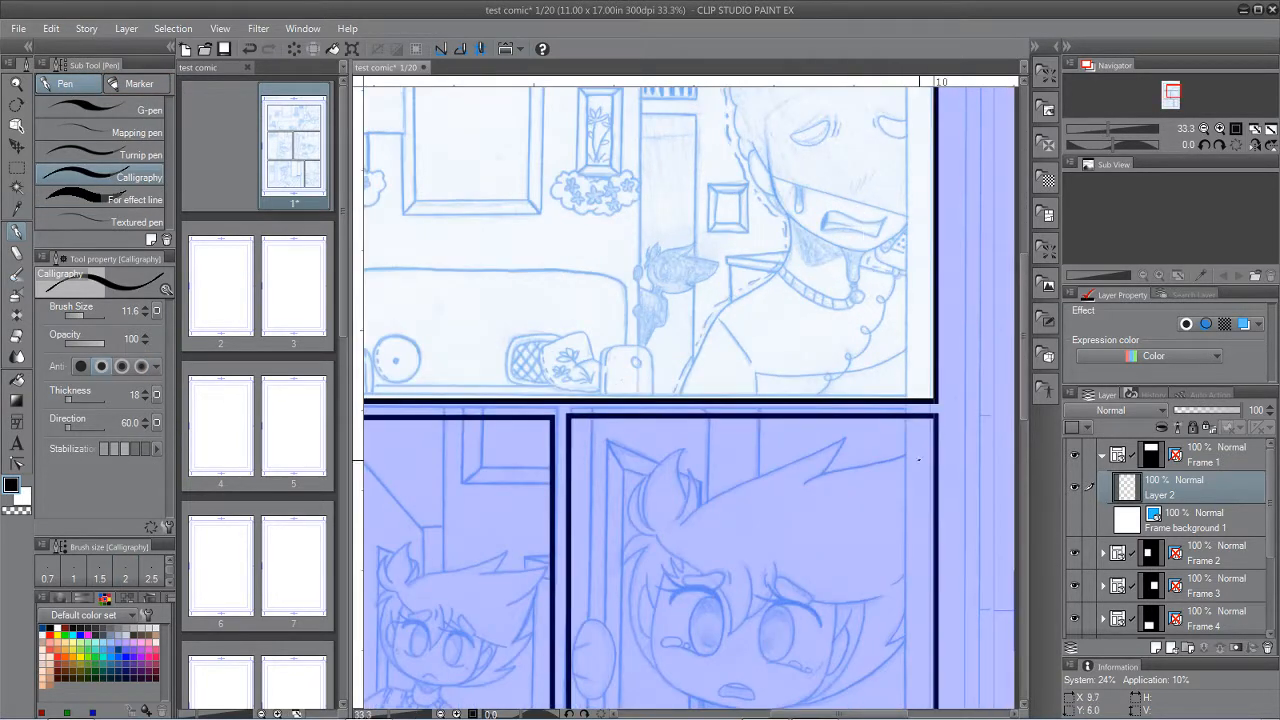
{"action": "left_click_drag", "start_coordinate": [1022, 389], "coordinate": [1024, 325]}
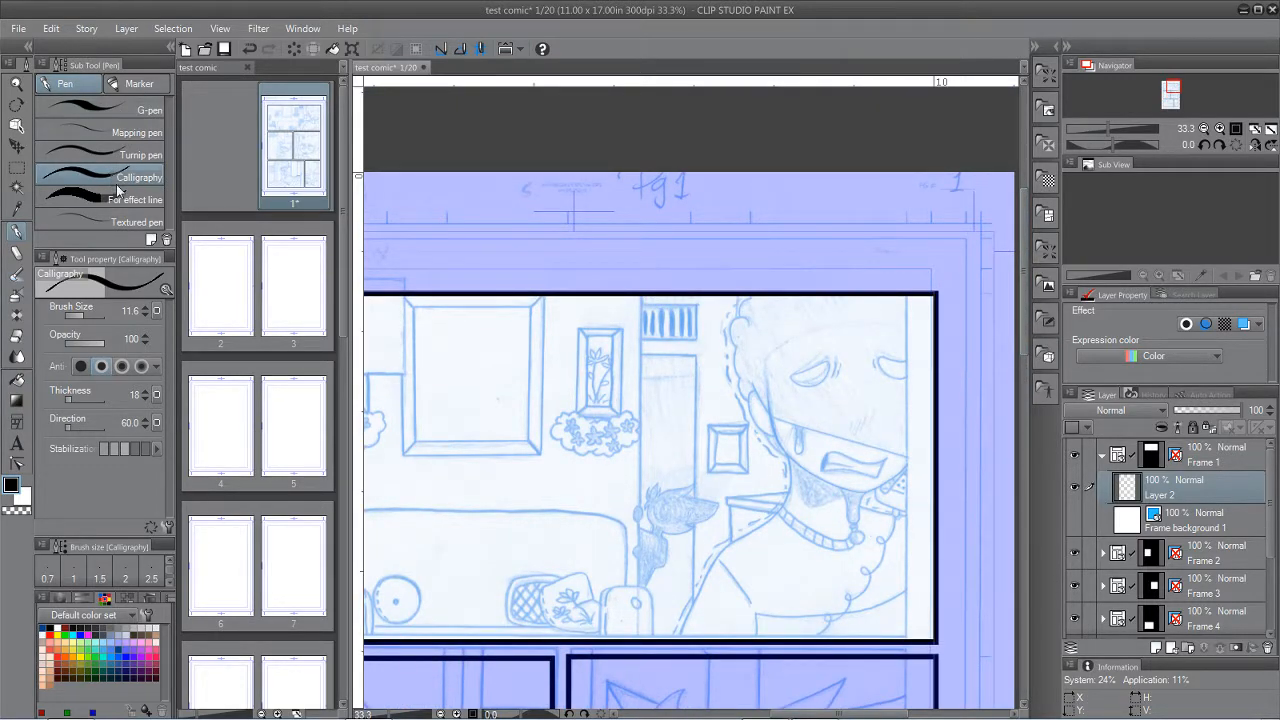
{"action": "left_click", "coordinate": [108, 110]}
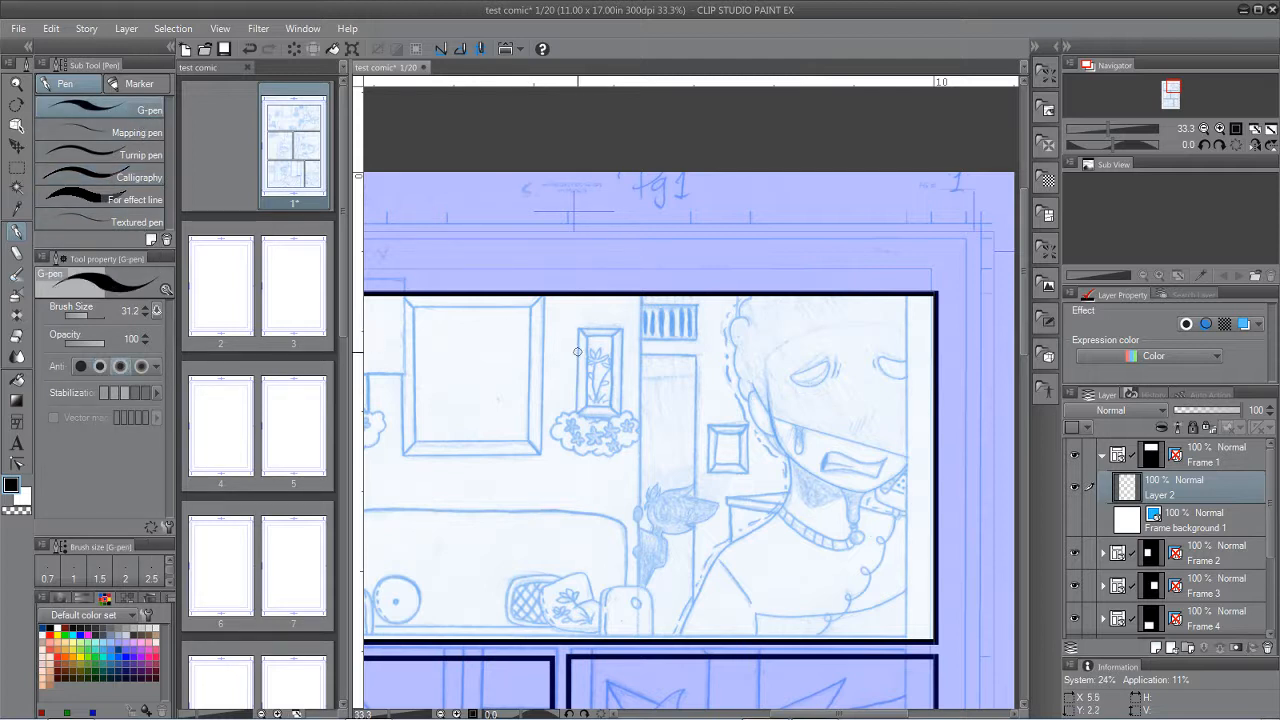
{"action": "mouse_move", "coordinate": [538, 358]}
{"action": "left_mouse_down"}
{"action": "mouse_move", "coordinate": [533, 503]}
{"action": "mouse_move", "coordinate": [741, 371]}
{"action": "mouse_move", "coordinate": [719, 542]}
{"action": "mouse_move", "coordinate": [815, 447]}
{"action": "left_mouse_up"}
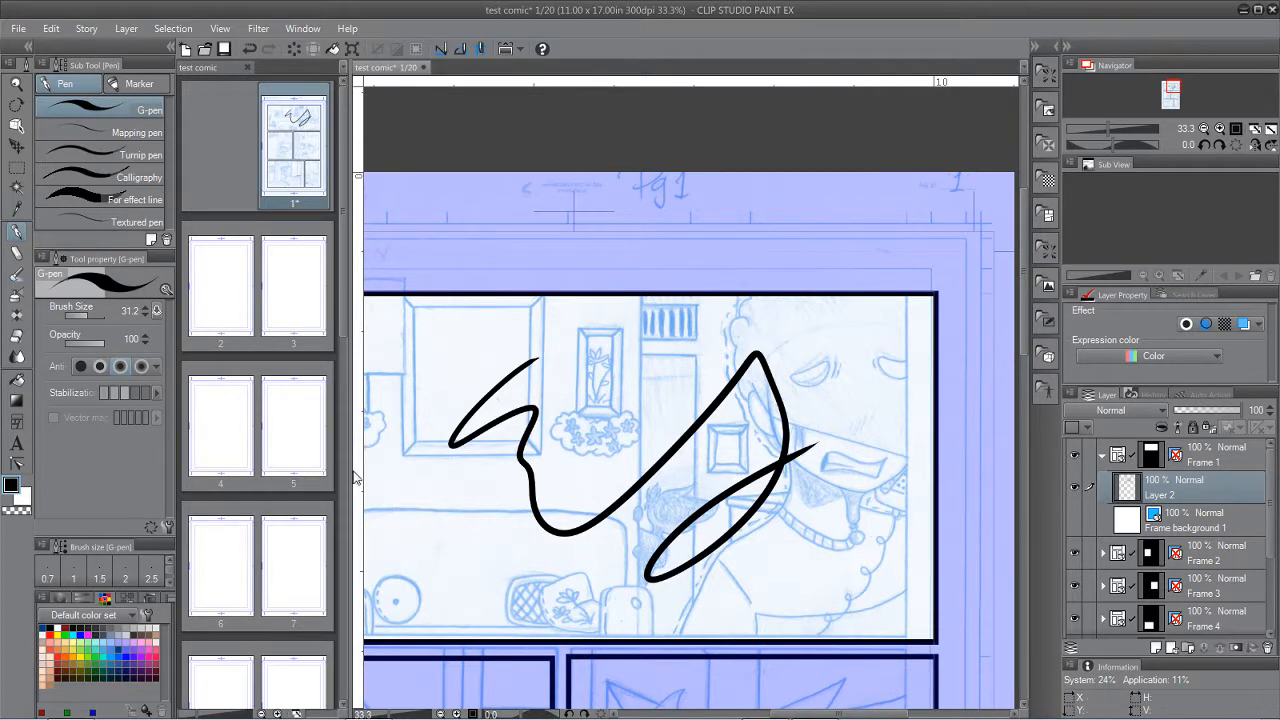
Step: Examine the G-pen's detailed settings, including brush size, ink, brush shape, brush tip and texture
{"action": "left_click", "coordinate": [167, 527]}
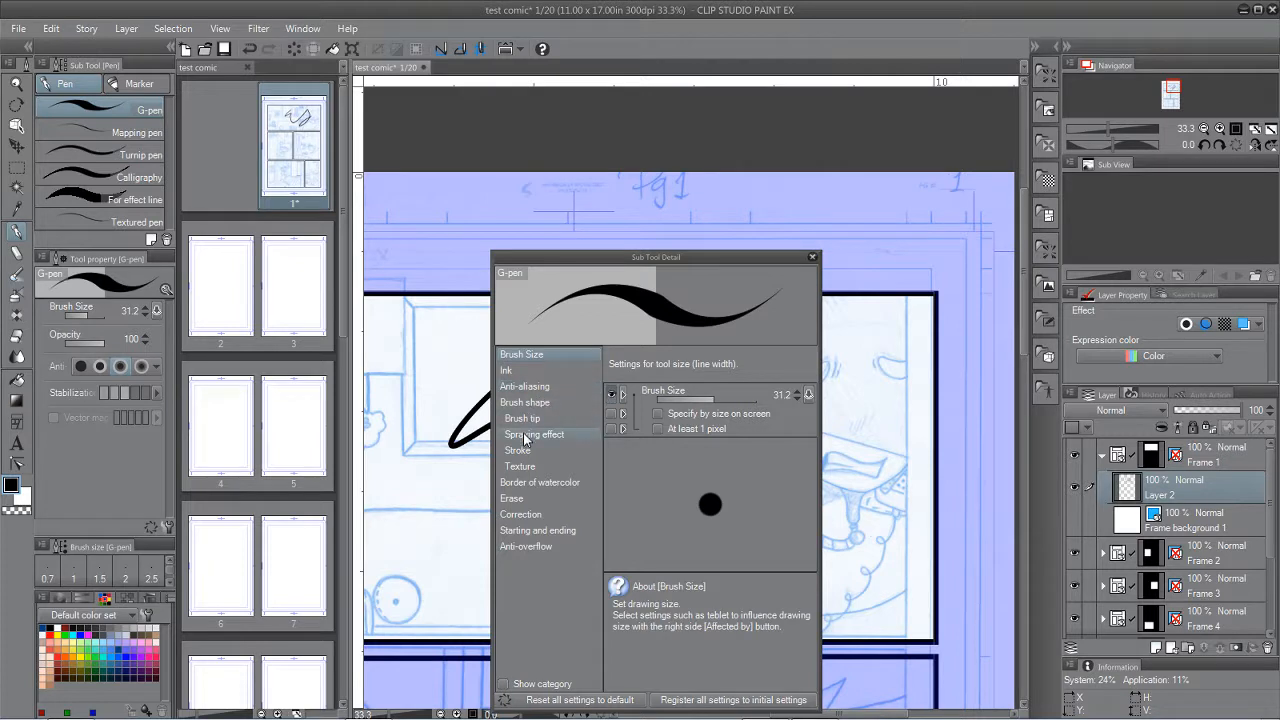
{"action": "left_click", "coordinate": [509, 371]}
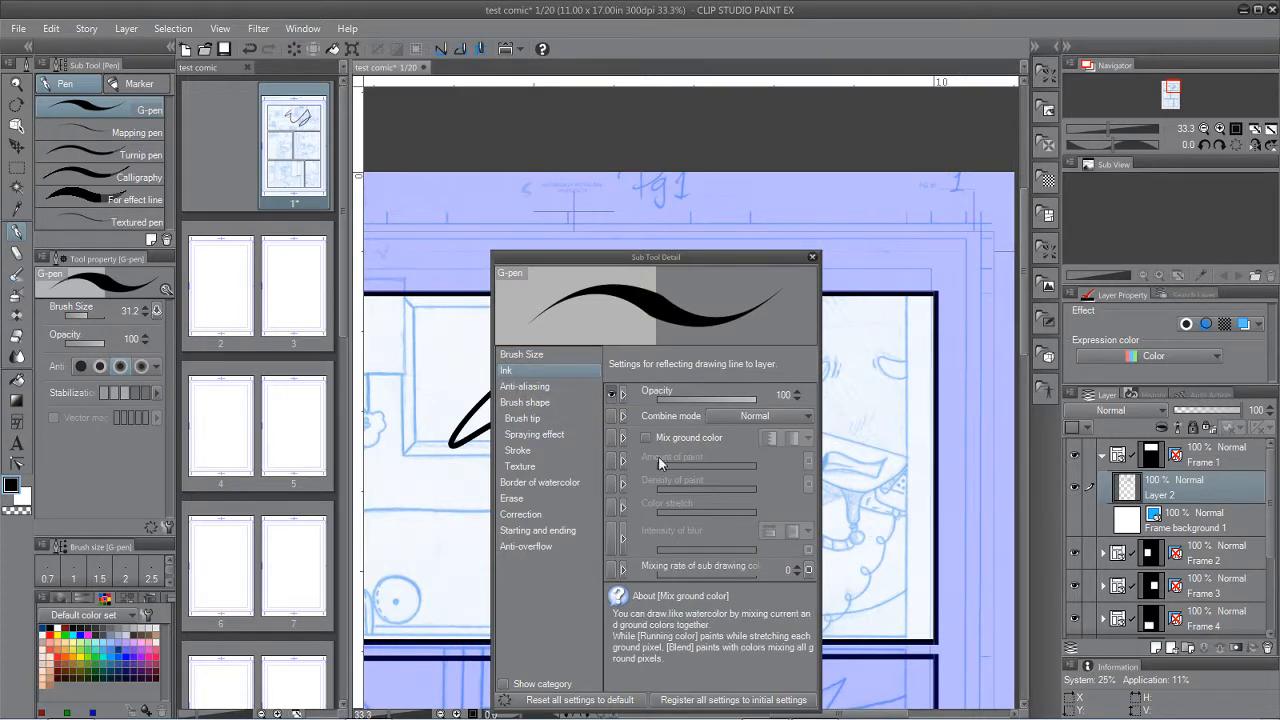
{"action": "left_click", "coordinate": [527, 402]}
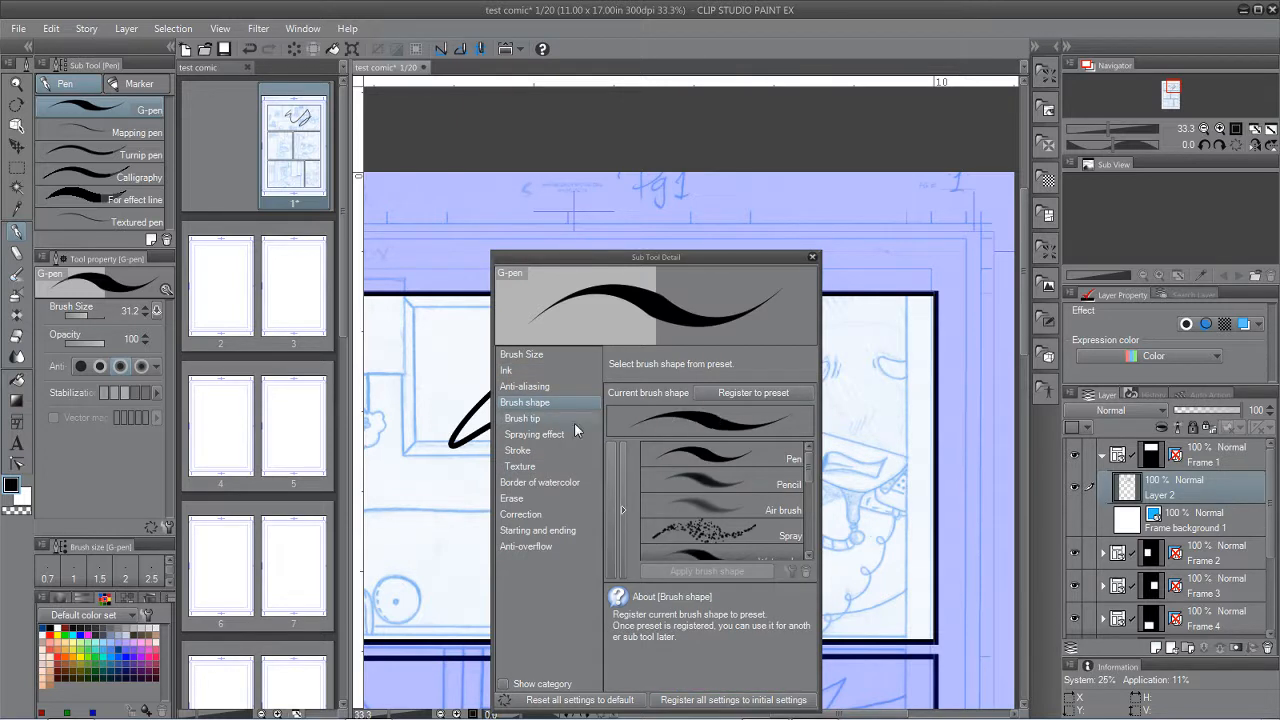
{"action": "left_click", "coordinate": [532, 420]}
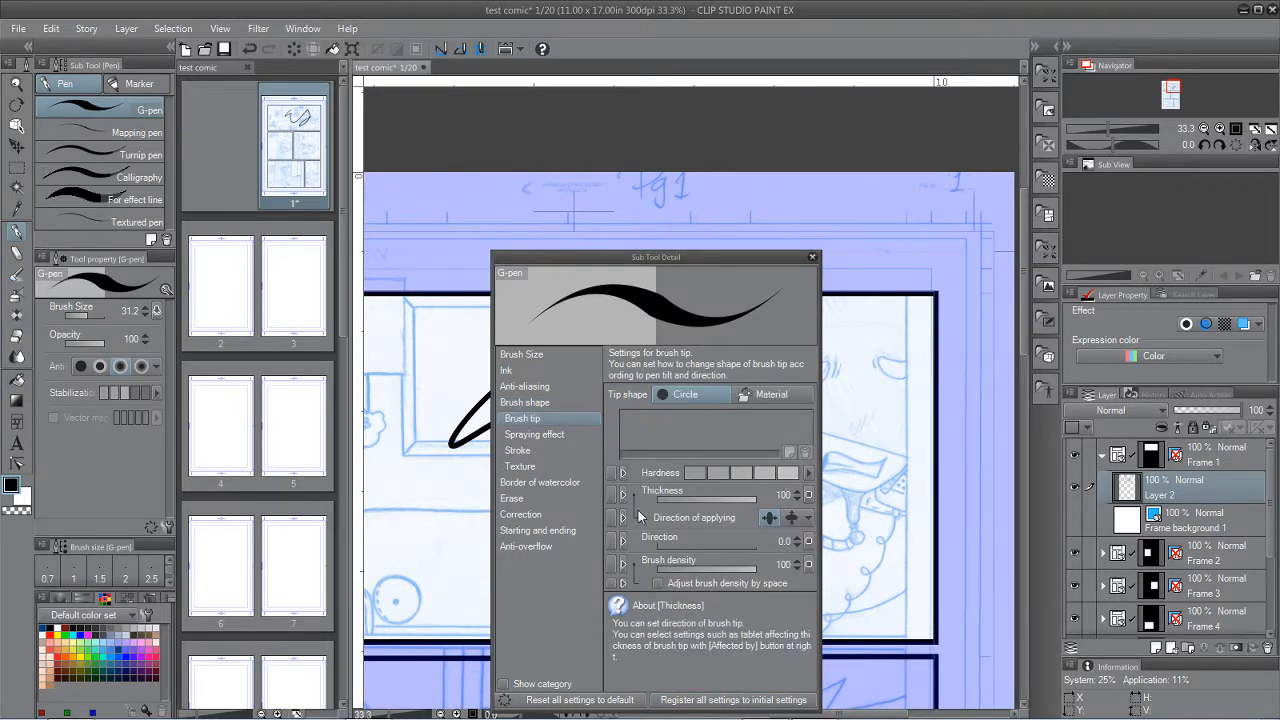
{"action": "left_click", "coordinate": [521, 467]}
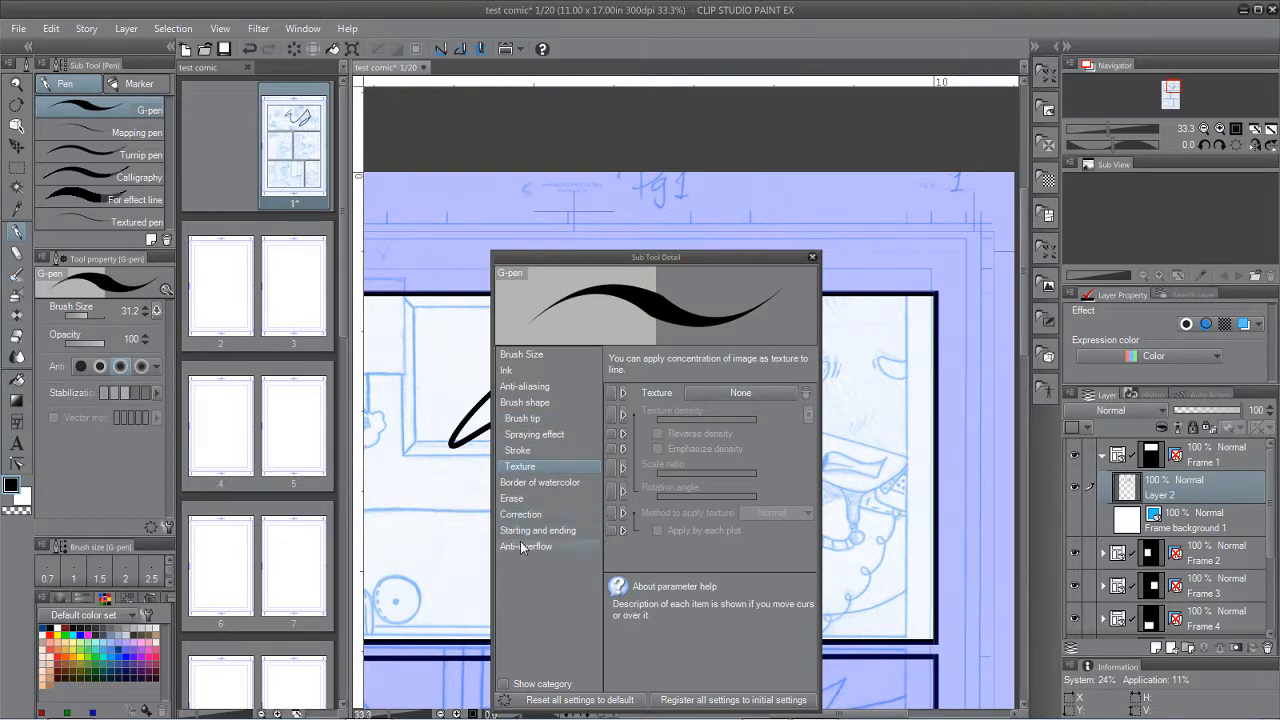
{"action": "left_click", "coordinate": [532, 356]}
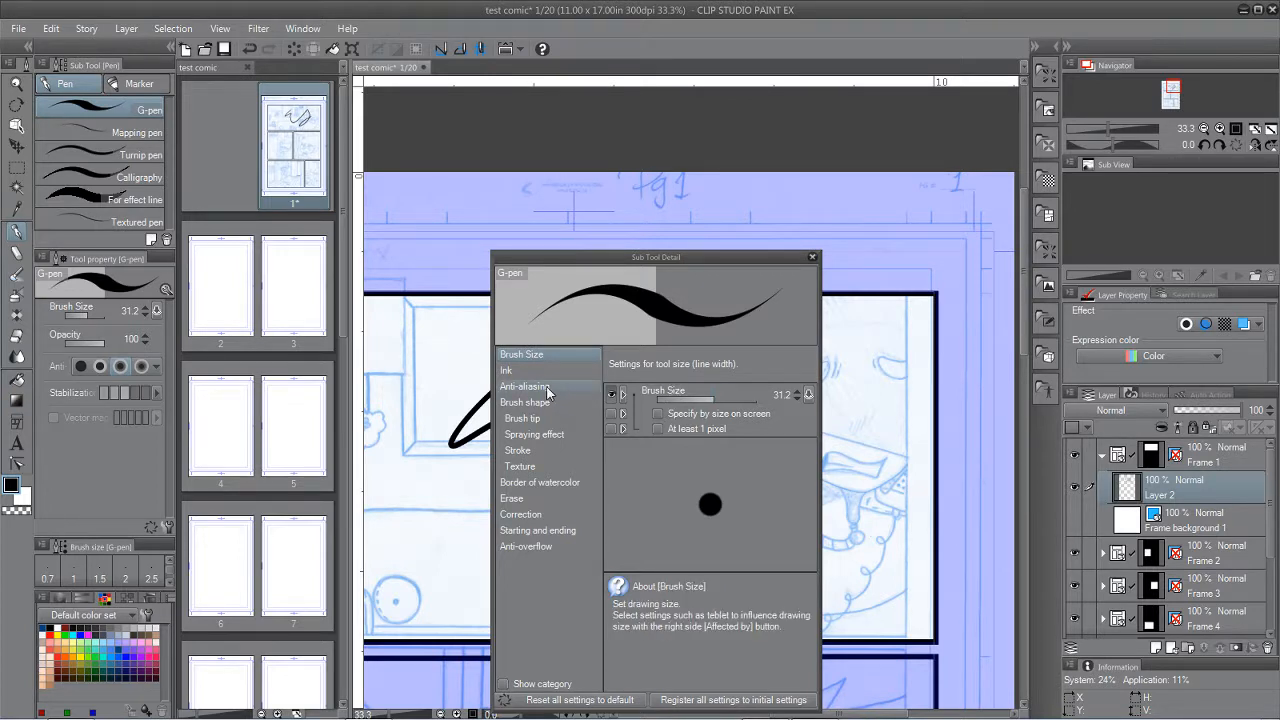
{"action": "left_click", "coordinate": [525, 372]}
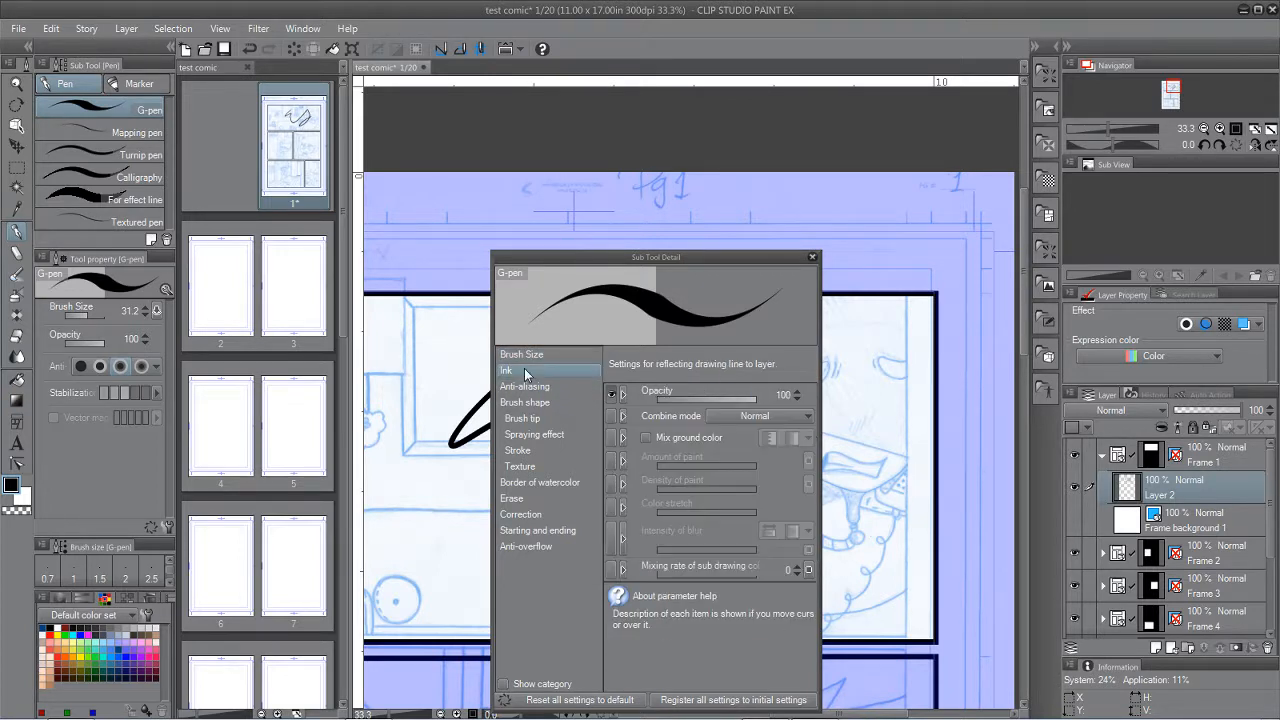
{"action": "left_click", "coordinate": [813, 258]}
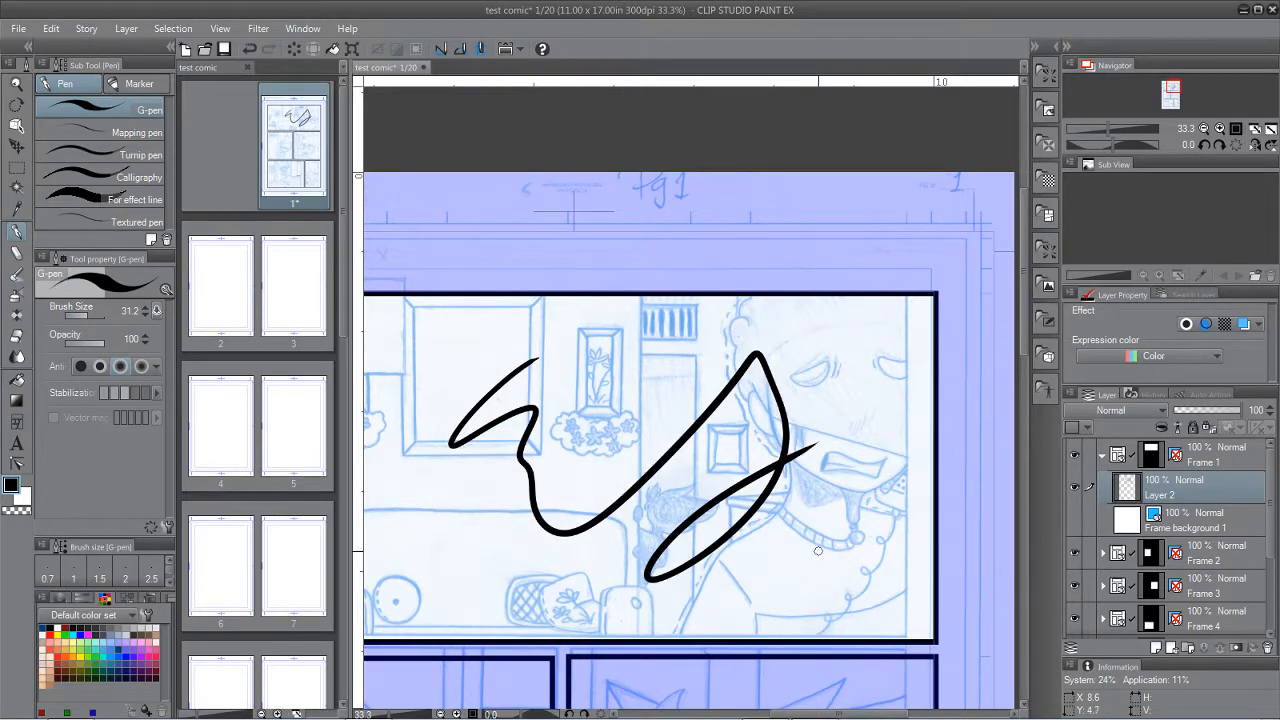
Step: Try the Calligraphy pen across the top panel at sizes 11.6 and 69.0, and undo all test strokes, including the G-pen one
{"action": "left_click", "coordinate": [125, 177]}
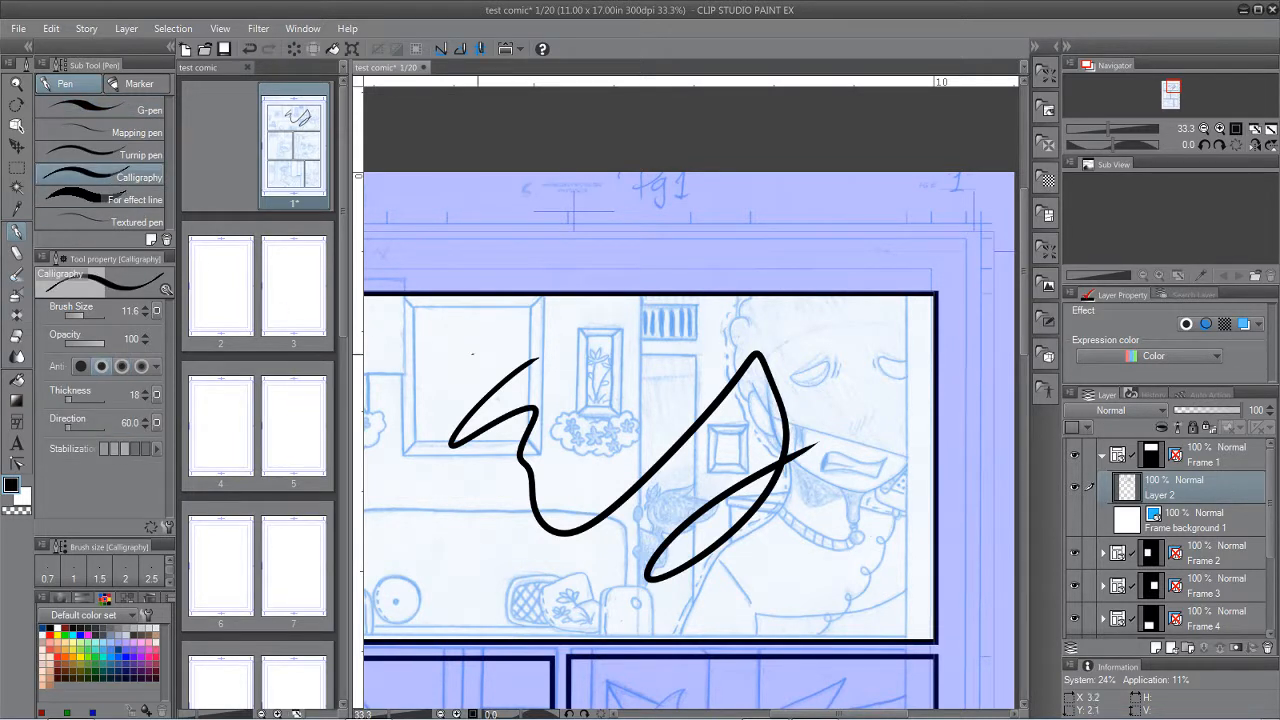
{"action": "mouse_move", "coordinate": [572, 355]}
{"action": "left_mouse_down"}
{"action": "mouse_move", "coordinate": [639, 384]}
{"action": "mouse_move", "coordinate": [679, 484]}
{"action": "mouse_move", "coordinate": [845, 378]}
{"action": "left_mouse_up"}
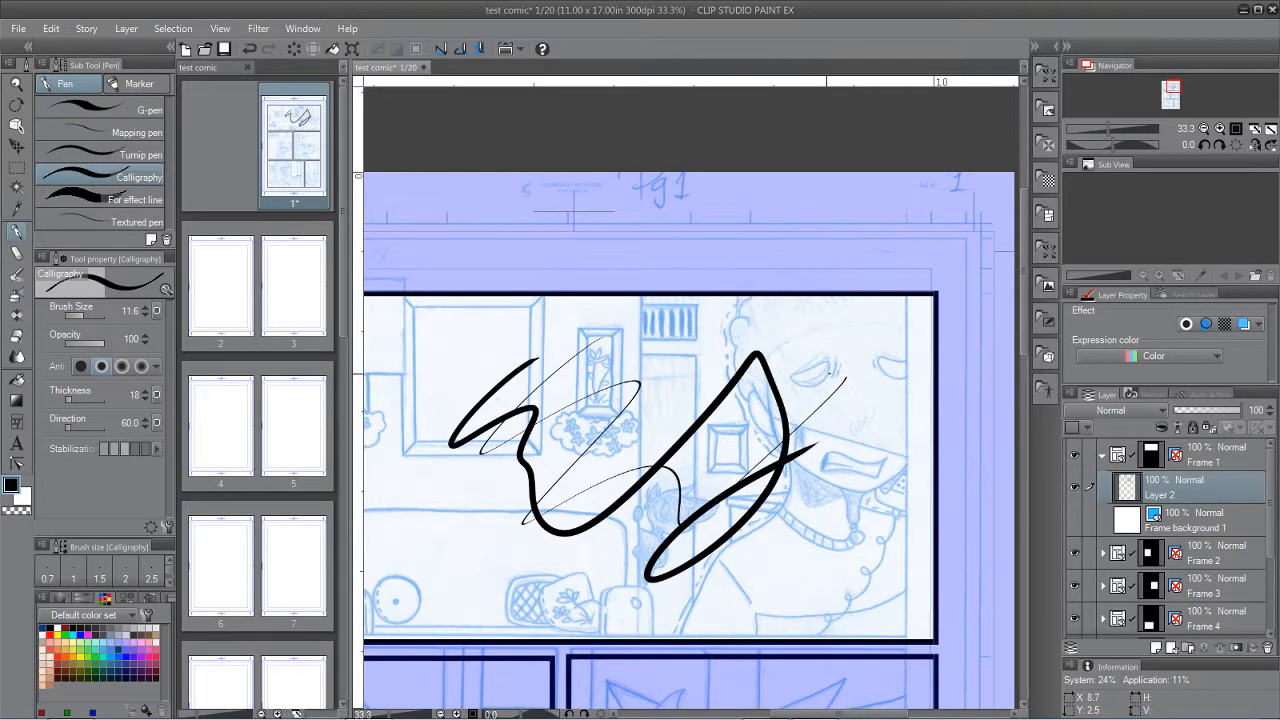
{"action": "left_click", "coordinate": [90, 315]}
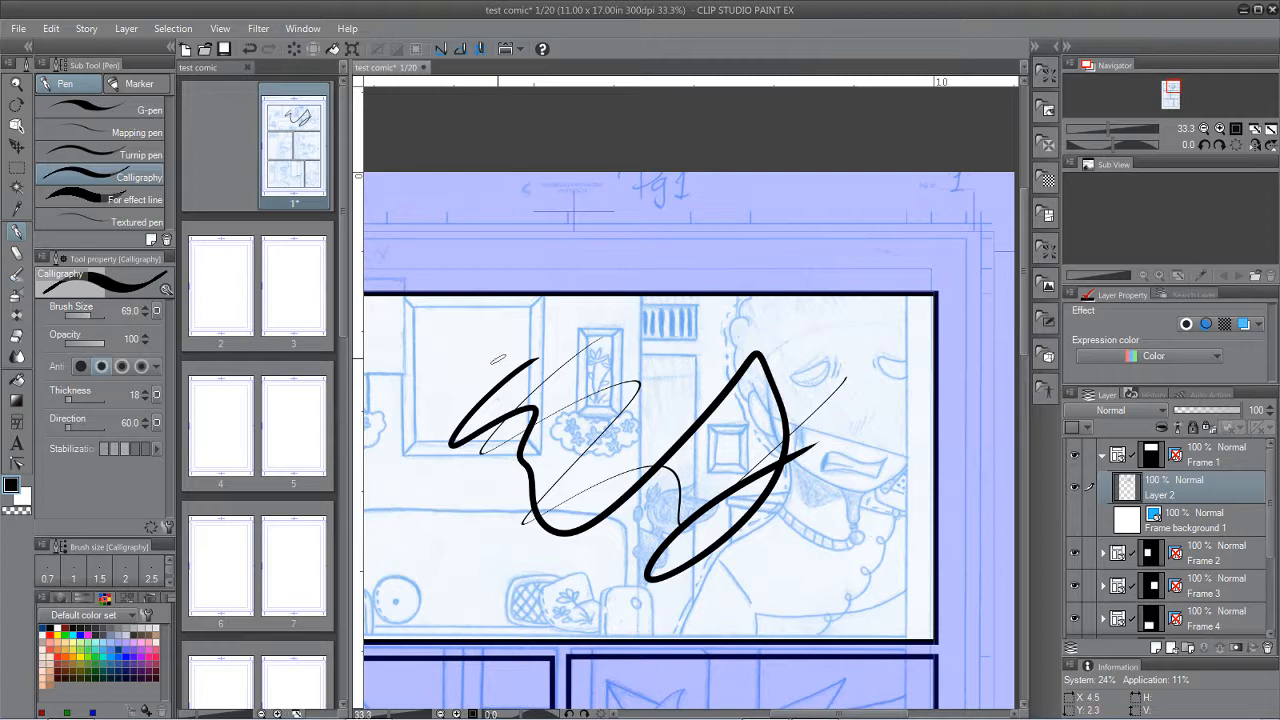
{"action": "mouse_move", "coordinate": [474, 324]}
{"action": "left_mouse_down"}
{"action": "mouse_move", "coordinate": [517, 536]}
{"action": "mouse_move", "coordinate": [737, 414]}
{"action": "mouse_move", "coordinate": [838, 376]}
{"action": "left_mouse_up"}
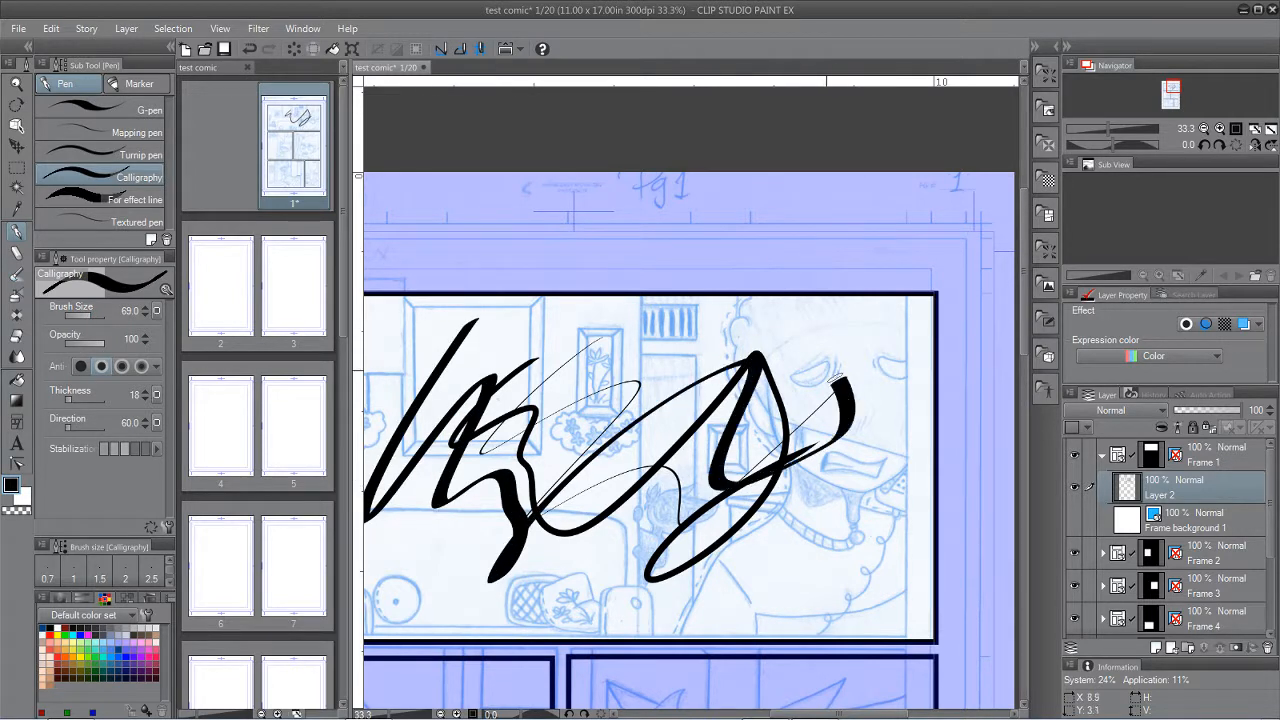
{"action": "key", "text": "ctrl+z"}
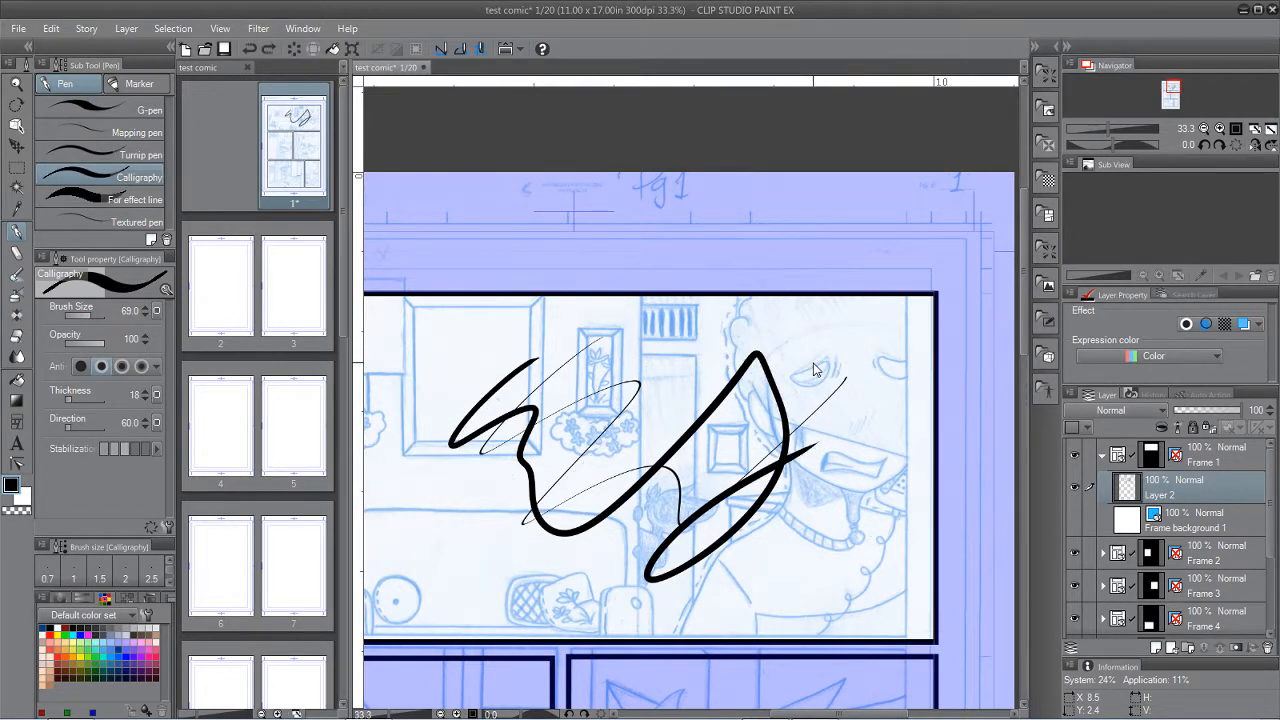
{"action": "key", "text": "ctrl+z"}
{"action": "key", "text": "ctrl+z"}
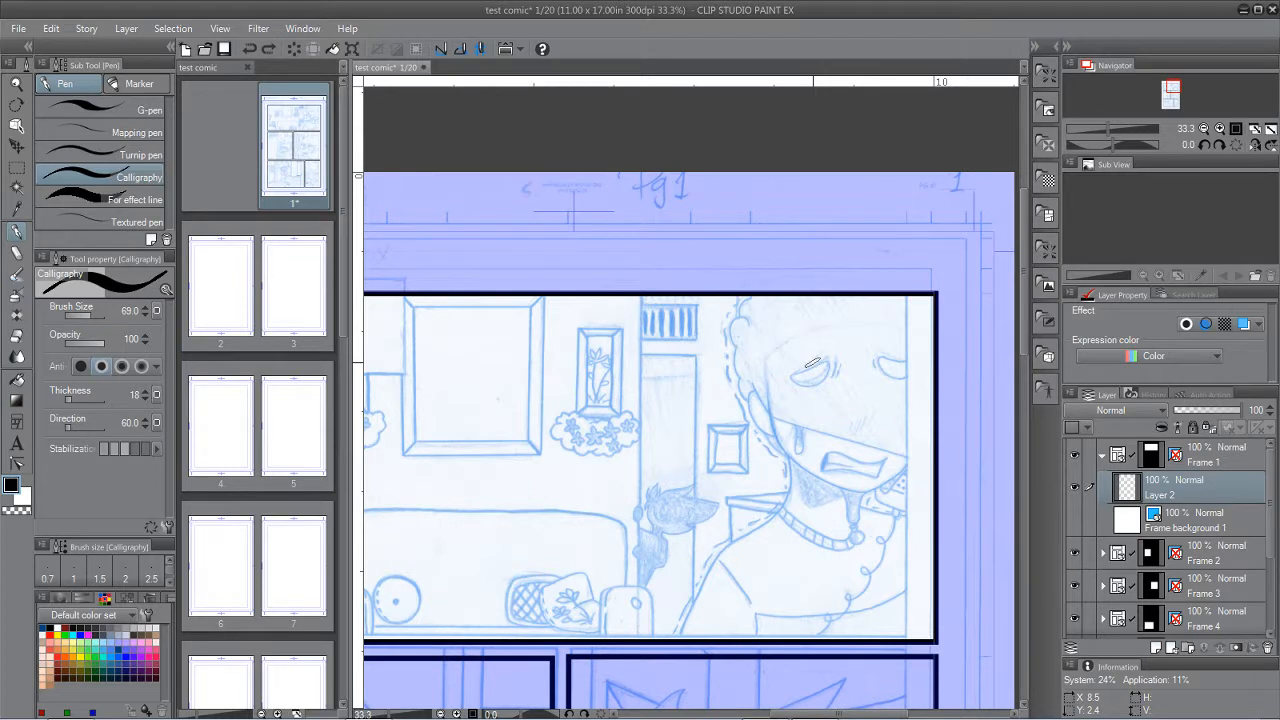
Step: Ink the scalloped hair edge of the top panel's right-hand character with the Marker pen at brush size 10.0
{"action": "left_click", "coordinate": [135, 86]}
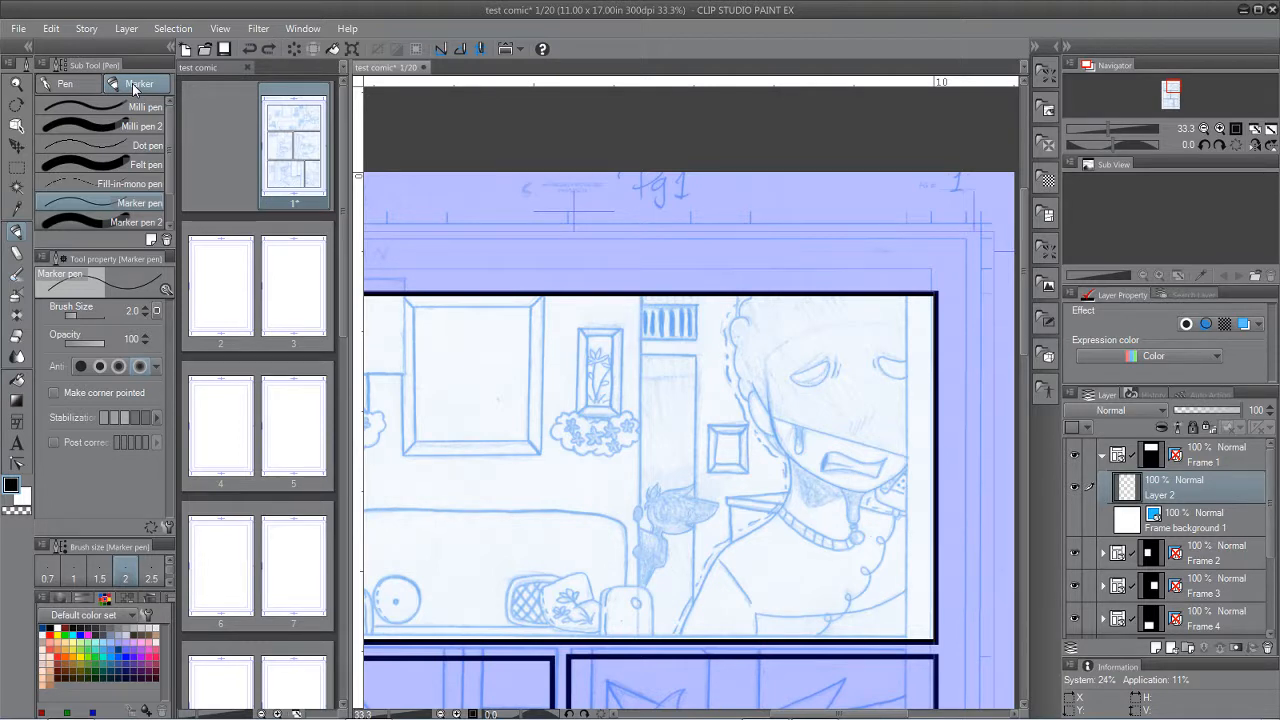
{"action": "left_click", "coordinate": [146, 308]}
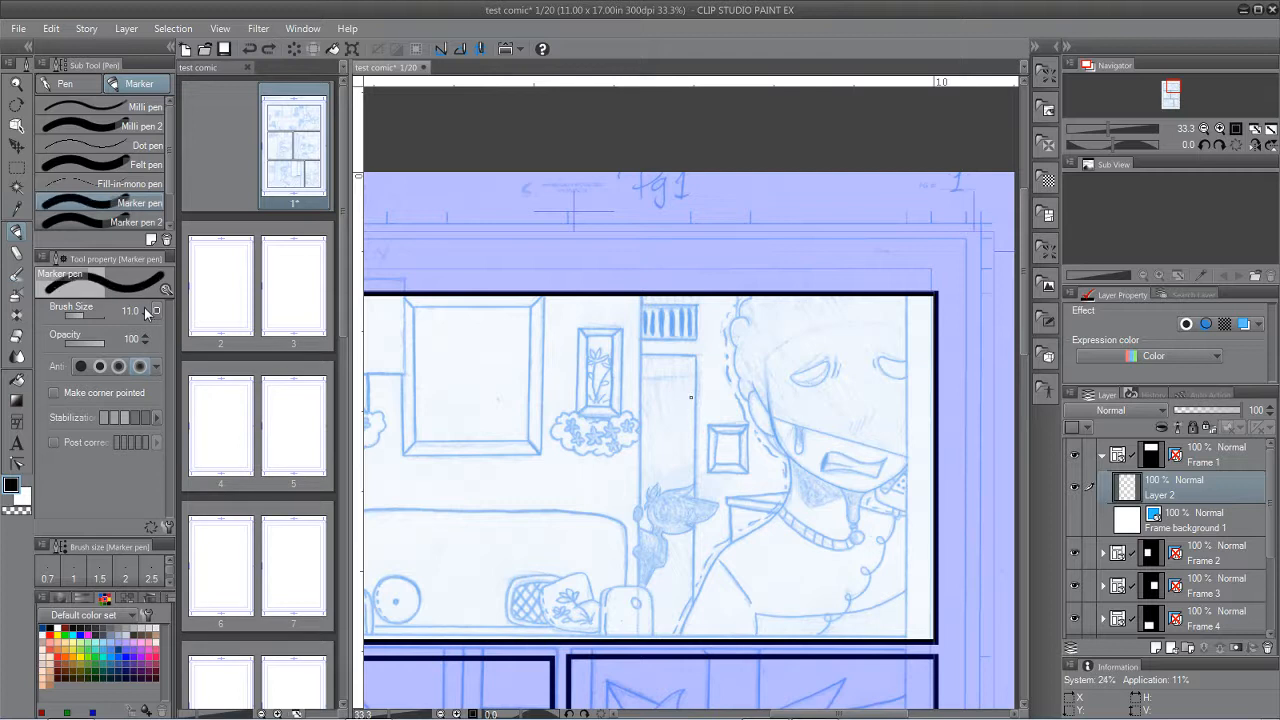
{"action": "left_click", "coordinate": [146, 314]}
{"action": "scroll", "coordinate": [717, 322], "scroll_direction": "up", "scroll_amount": 1}
{"action": "mouse_move", "coordinate": [760, 324]}
{"action": "left_mouse_down"}
{"action": "mouse_move", "coordinate": [735, 325]}
{"action": "mouse_move", "coordinate": [754, 414]}
{"action": "left_mouse_up"}
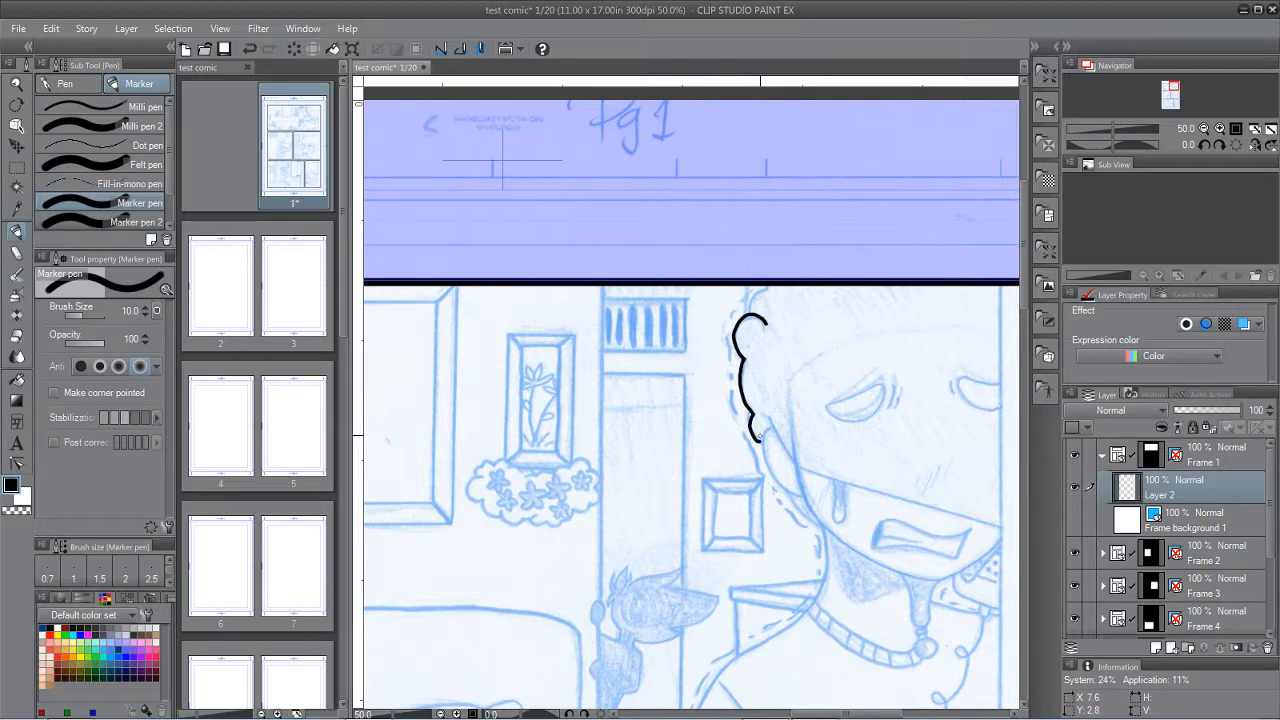
Step: Rename Layer 2 in the Frame 1 folder as ink and ink the character's ear and side-of-face lines on it
{"action": "double_click", "coordinate": [1168, 495]}
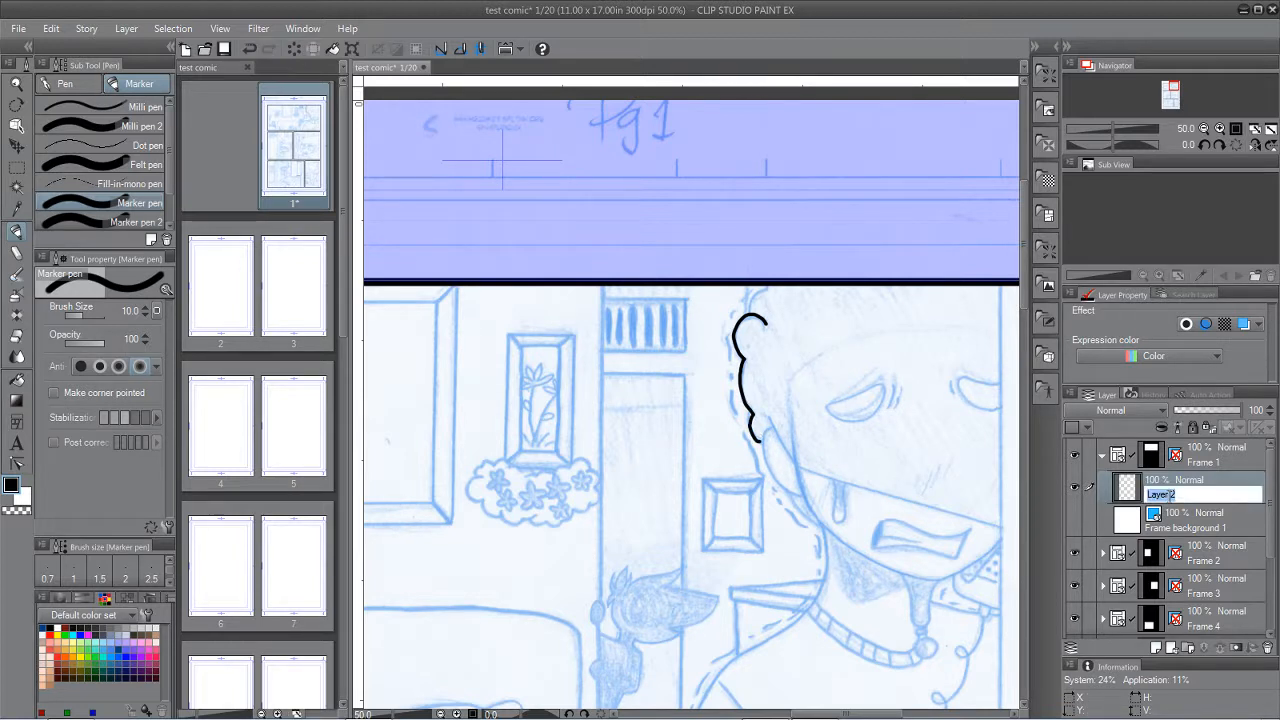
{"action": "type", "text": "ink"}
{"action": "key", "text": "Return"}
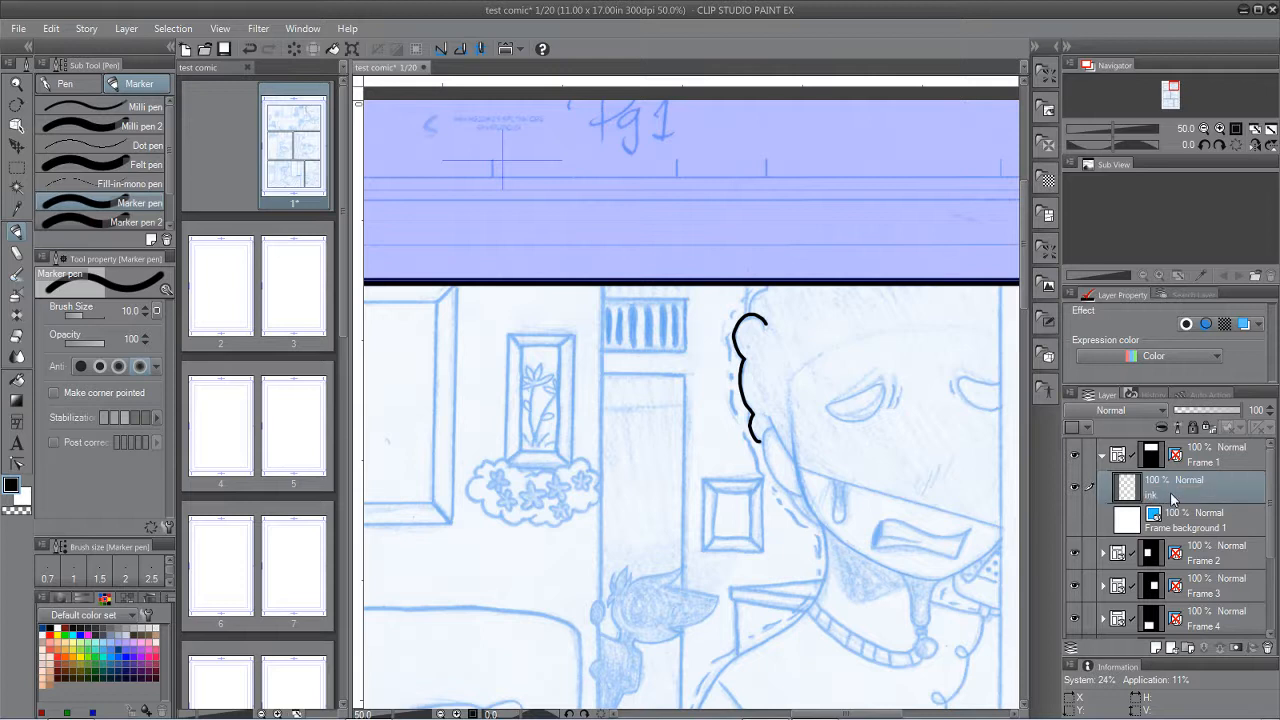
{"action": "mouse_move", "coordinate": [770, 430]}
{"action": "left_mouse_down"}
{"action": "mouse_move", "coordinate": [776, 478]}
{"action": "mouse_move", "coordinate": [802, 490]}
{"action": "left_mouse_up"}
{"action": "left_click_drag", "start_coordinate": [791, 380], "coordinate": [797, 484]}
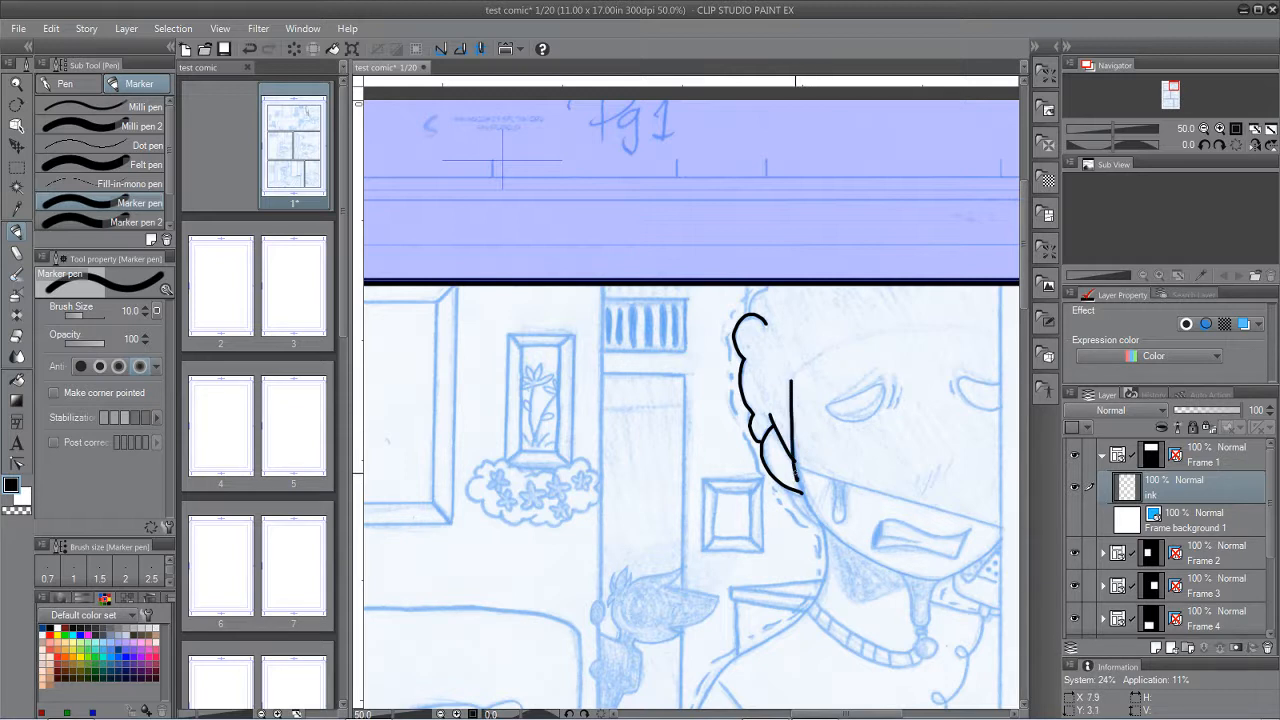
Step: Try thick vertical strokes with Marker pen 2 and Marker pen 3 in the top panel, undo both, and keep Marker pen 3 selected
{"action": "left_click", "coordinate": [138, 221]}
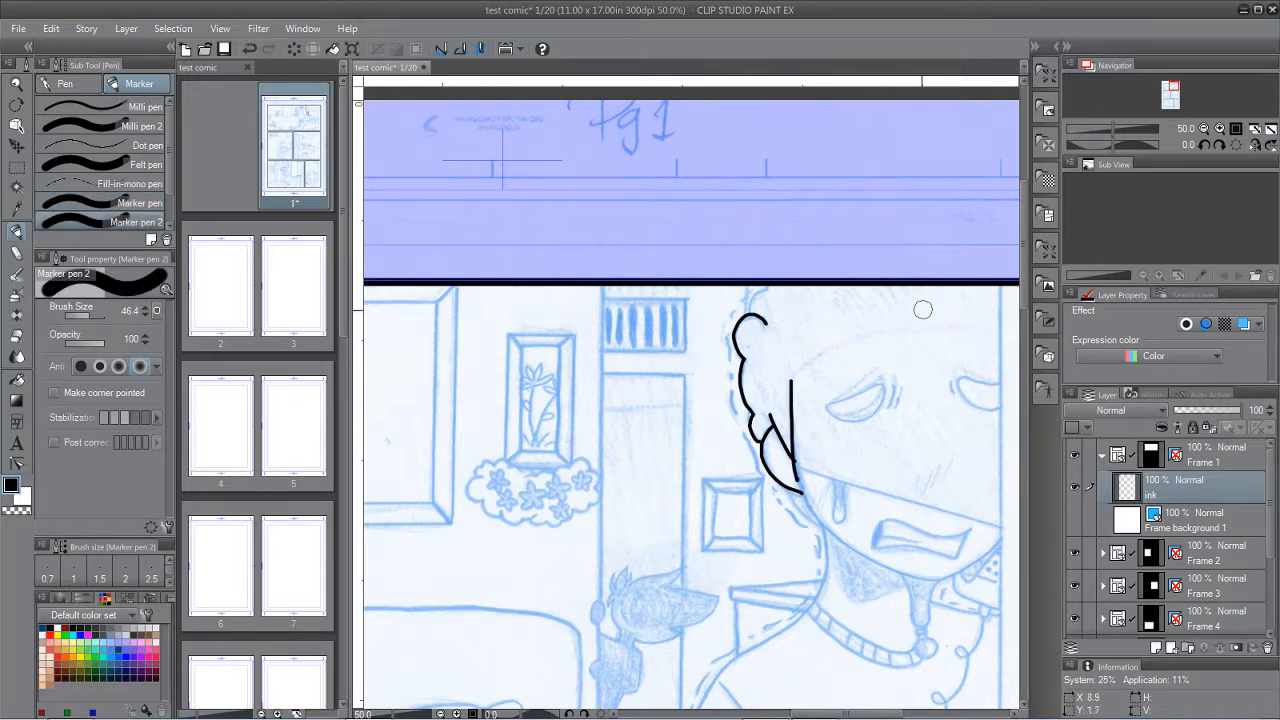
{"action": "left_click_drag", "start_coordinate": [583, 334], "coordinate": [572, 466]}
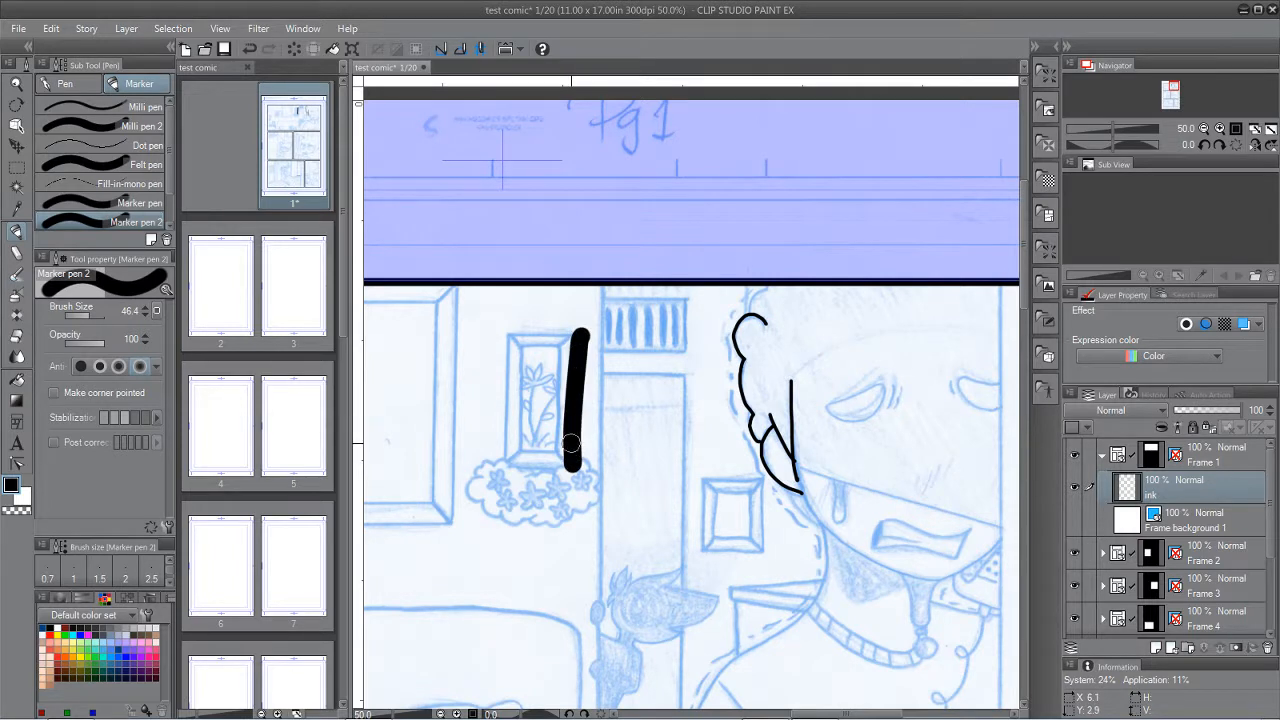
{"action": "scroll", "coordinate": [168, 228], "scroll_direction": "down", "scroll_amount": 1}
{"action": "left_click", "coordinate": [150, 204]}
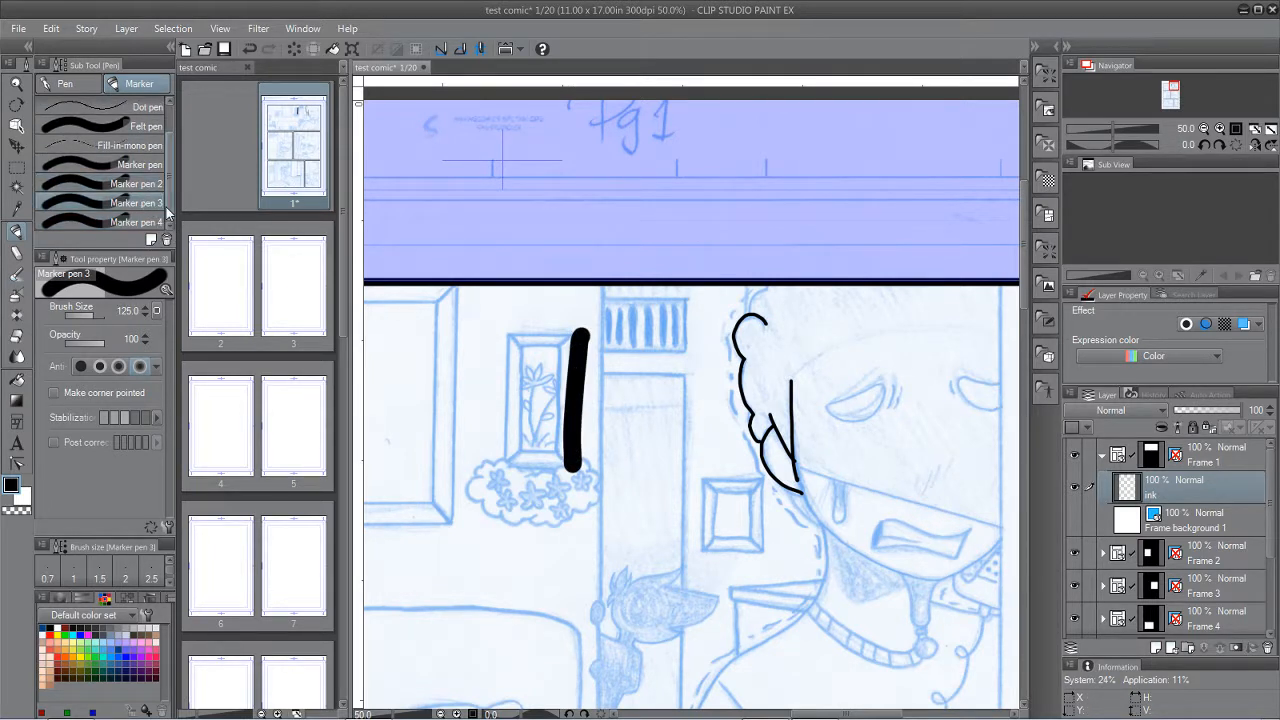
{"action": "left_click_drag", "start_coordinate": [648, 368], "coordinate": [641, 541]}
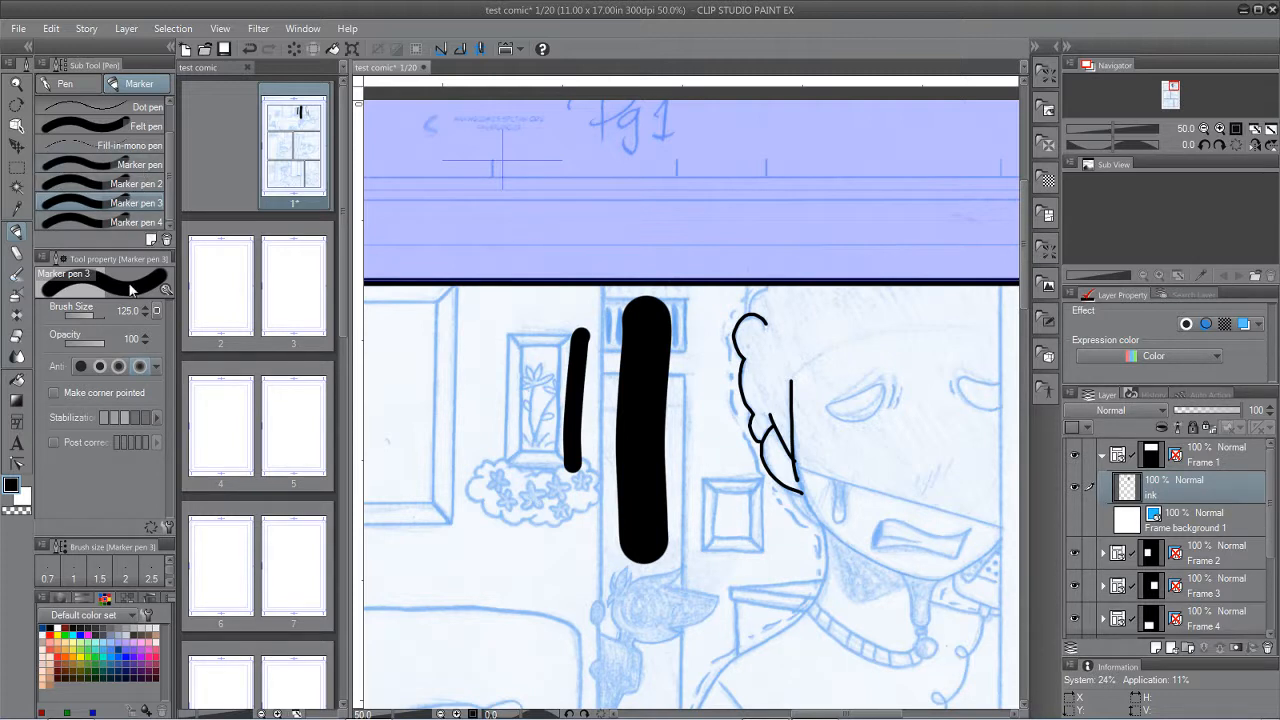
{"action": "key", "text": "ctrl+z"}
{"action": "key", "text": "ctrl+z"}
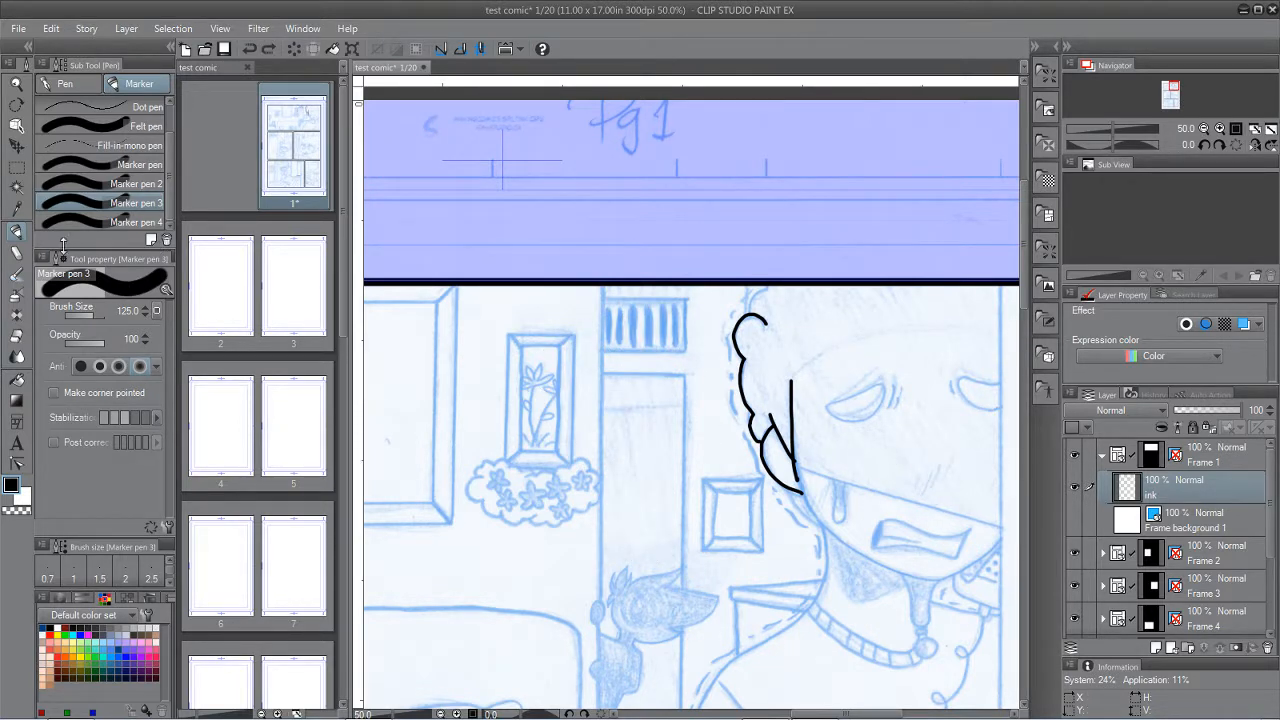
{"action": "left_click", "coordinate": [42, 66]}
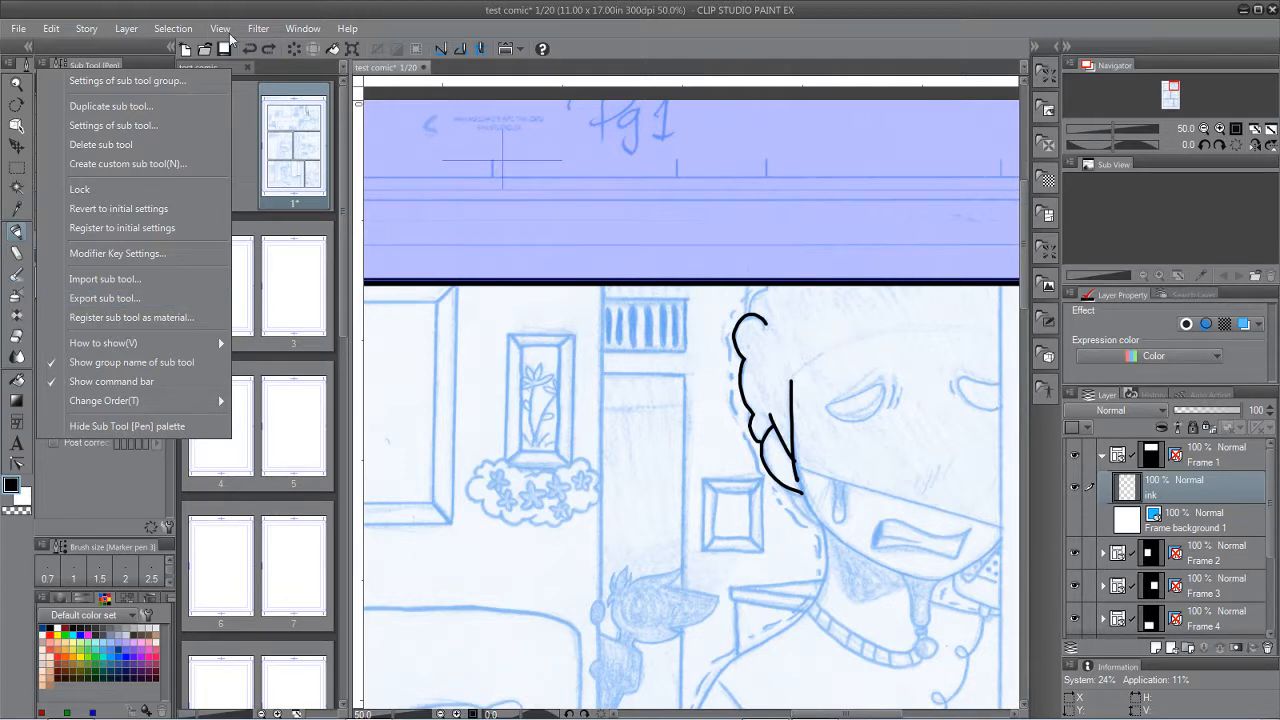
{"action": "left_click", "coordinate": [703, 19]}
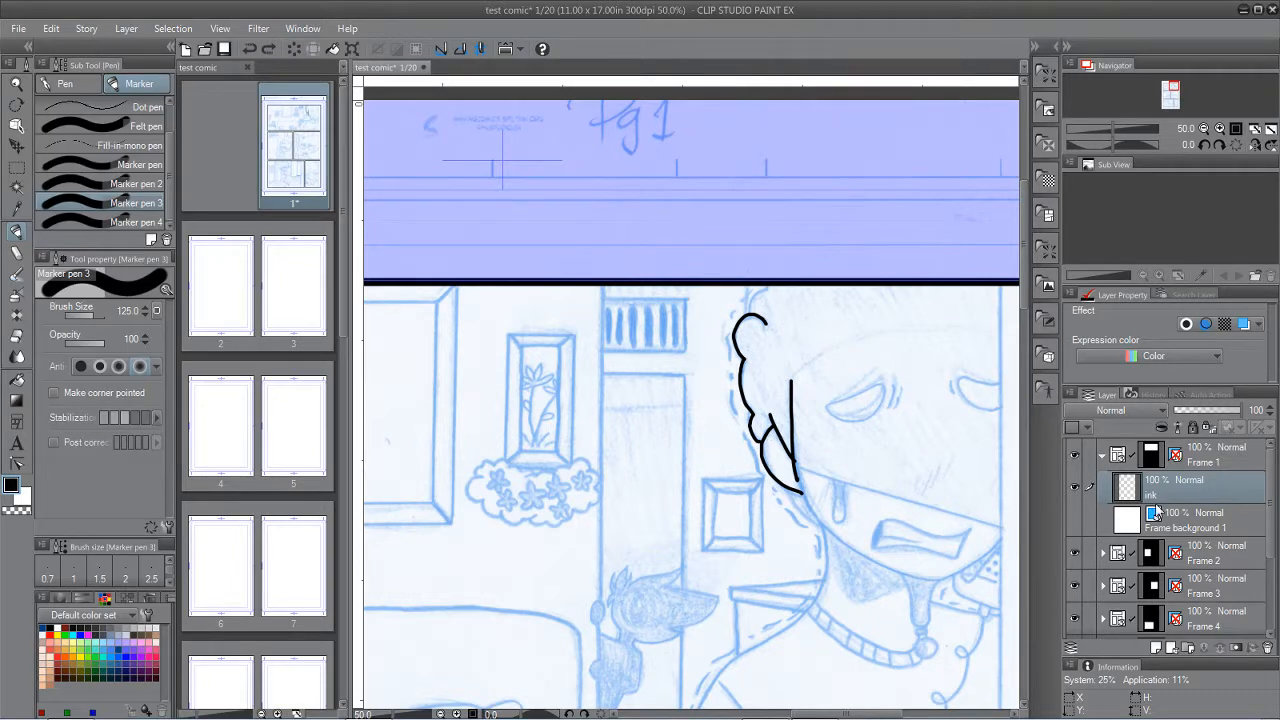
Step: Paint the inked hair and ear area dark blue (51, 51, 153) on a new Frame 1 layer and place that layer directly below ink
{"action": "left_click", "coordinate": [1155, 648]}
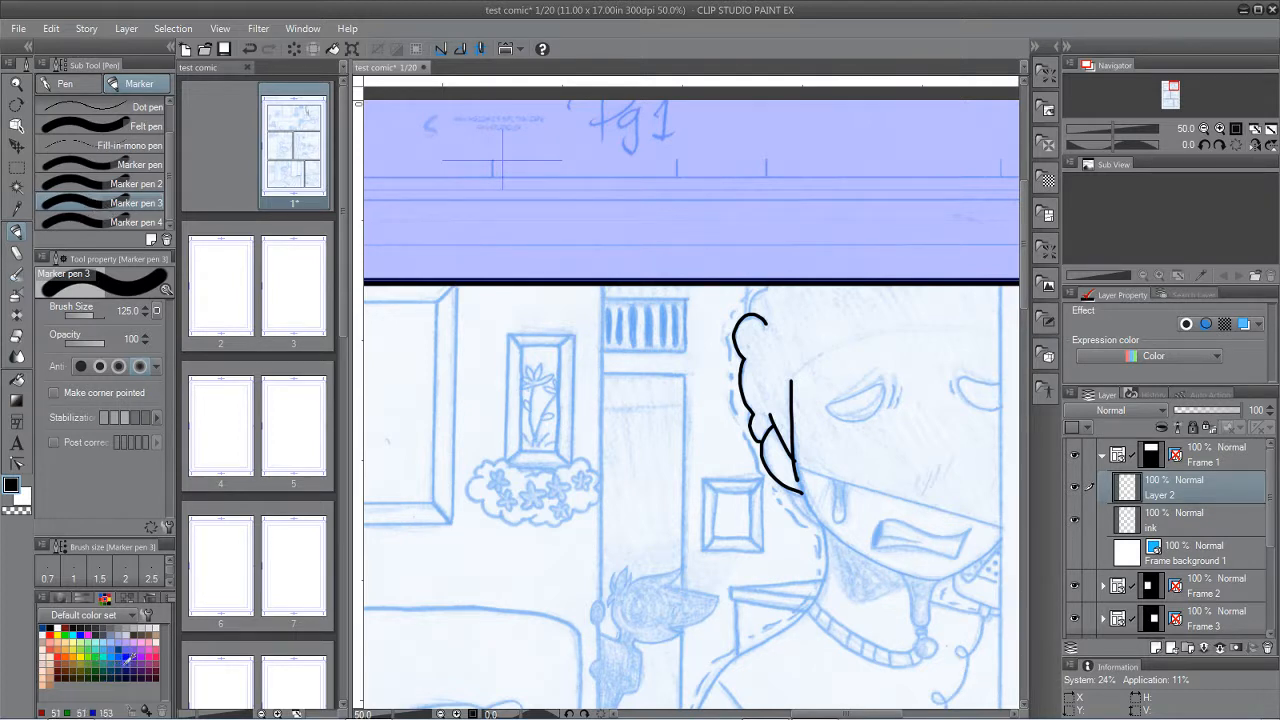
{"action": "left_click", "coordinate": [126, 660]}
{"action": "left_click", "coordinate": [771, 350]}
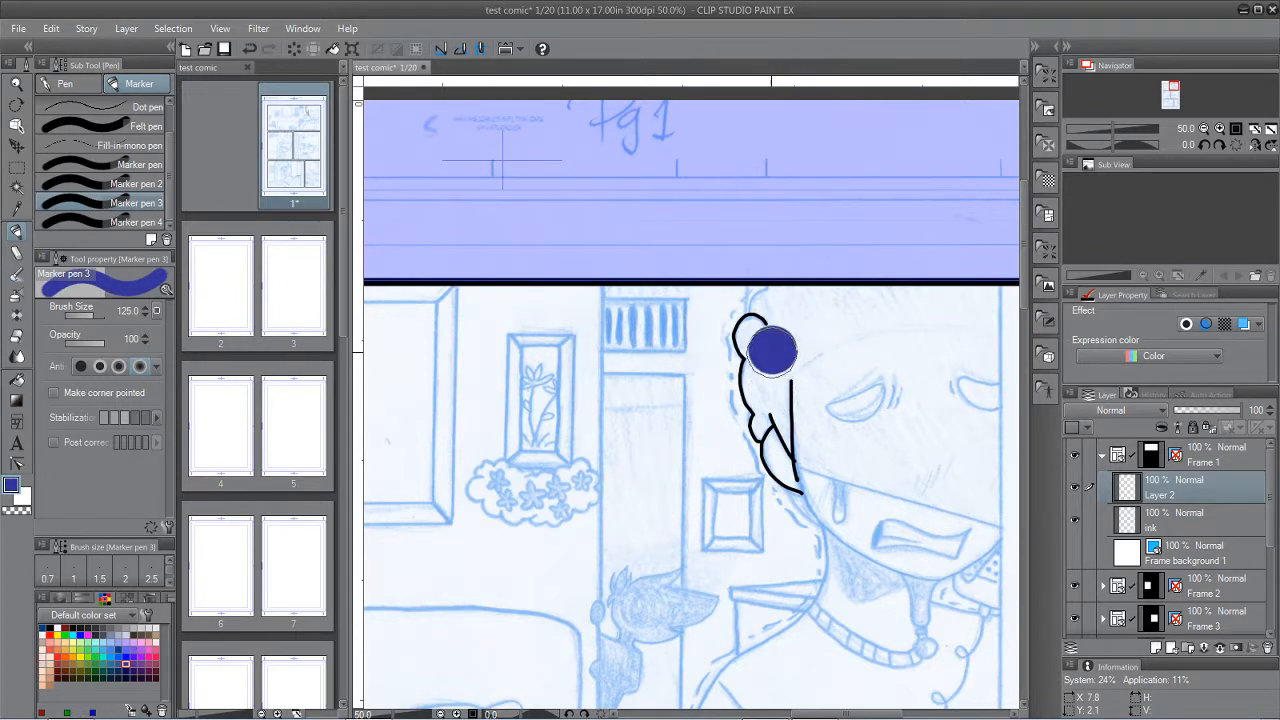
{"action": "mouse_move", "coordinate": [771, 350]}
{"action": "left_mouse_down"}
{"action": "mouse_move", "coordinate": [760, 335]}
{"action": "mouse_move", "coordinate": [790, 463]}
{"action": "mouse_move", "coordinate": [802, 350]}
{"action": "mouse_move", "coordinate": [810, 365]}
{"action": "left_mouse_up"}
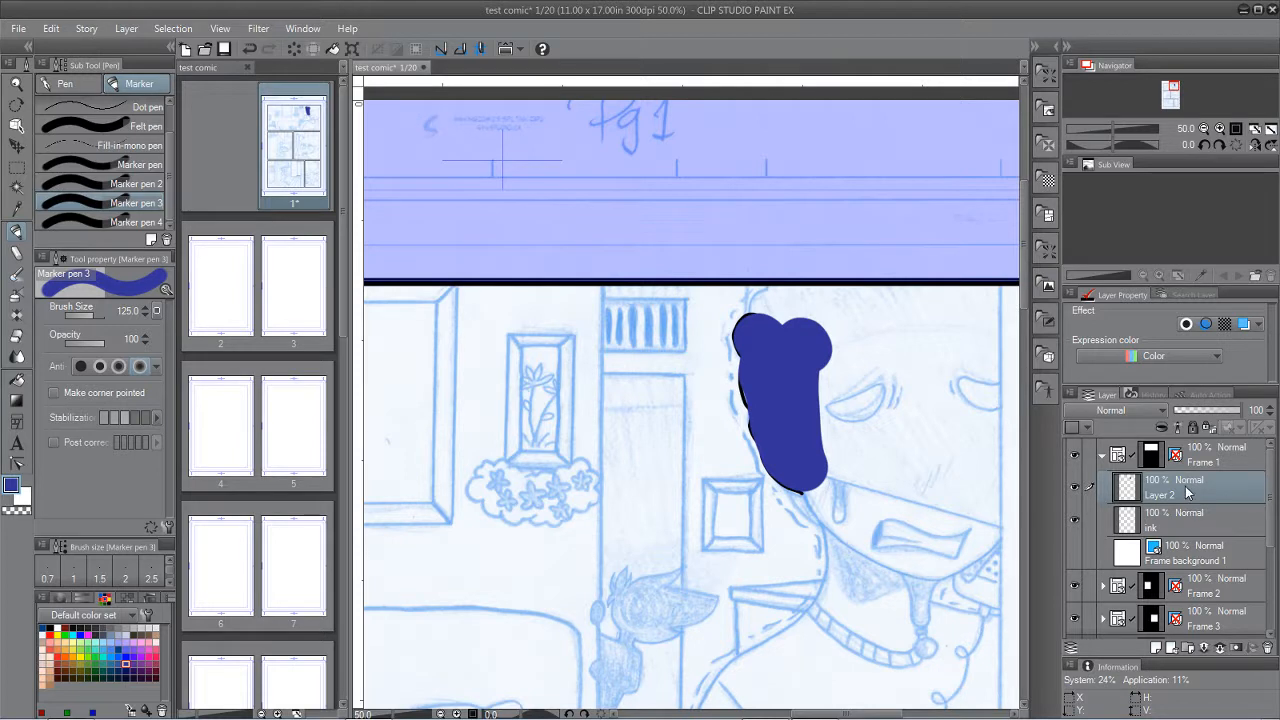
{"action": "left_click_drag", "start_coordinate": [1187, 492], "coordinate": [1187, 543]}
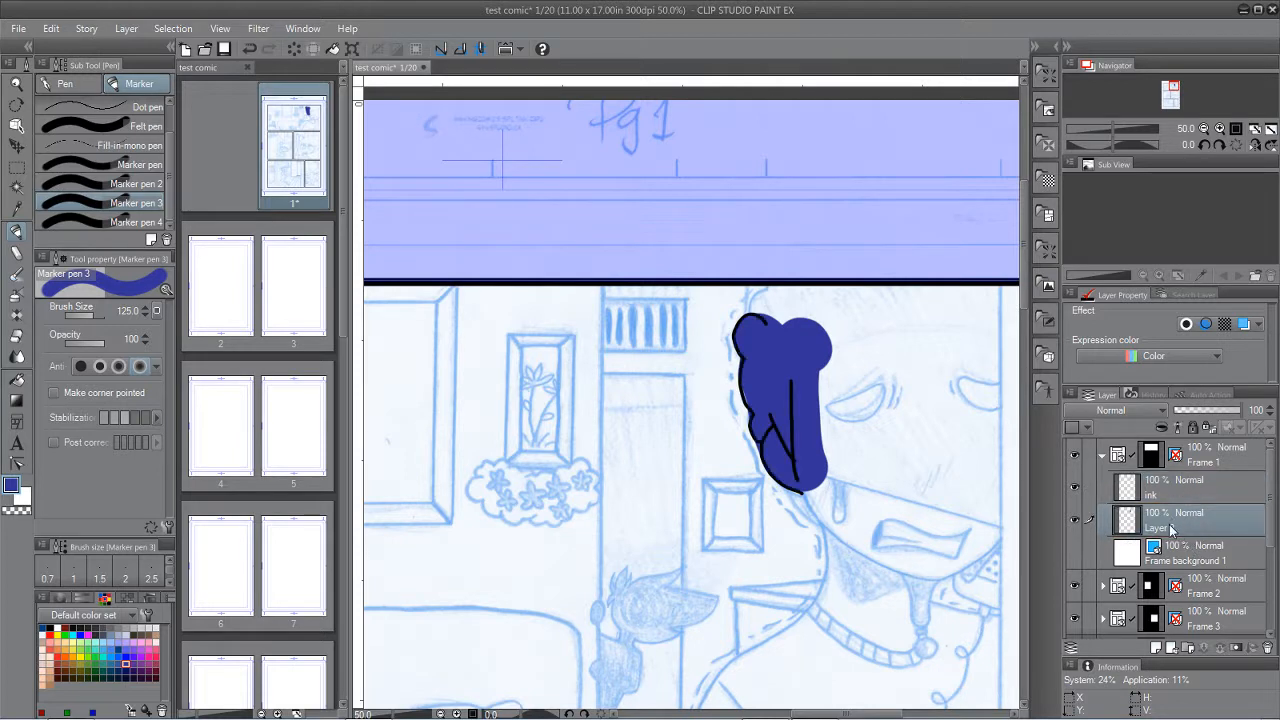
Step: Rename the dark blue colour layer directly below ink in the Frame 1 folder as flats
{"action": "double_click", "coordinate": [1168, 524]}
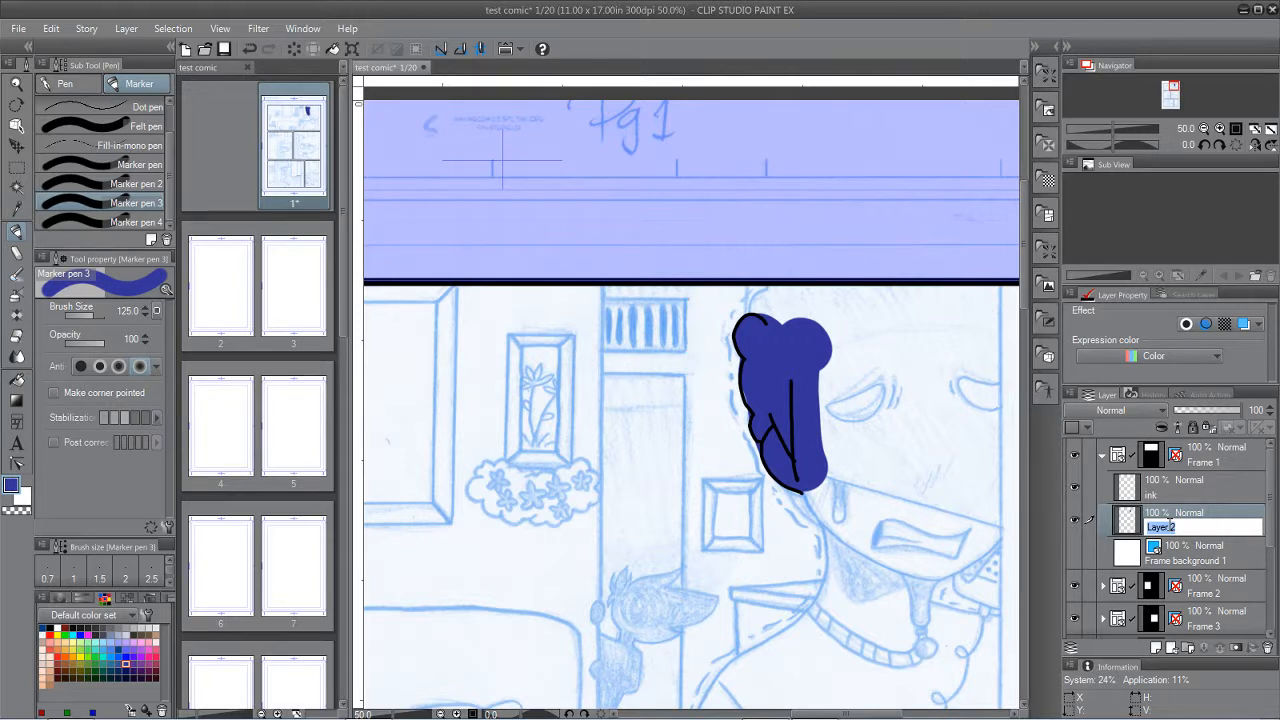
{"action": "type", "text": "flats"}
{"action": "key", "text": "Return"}
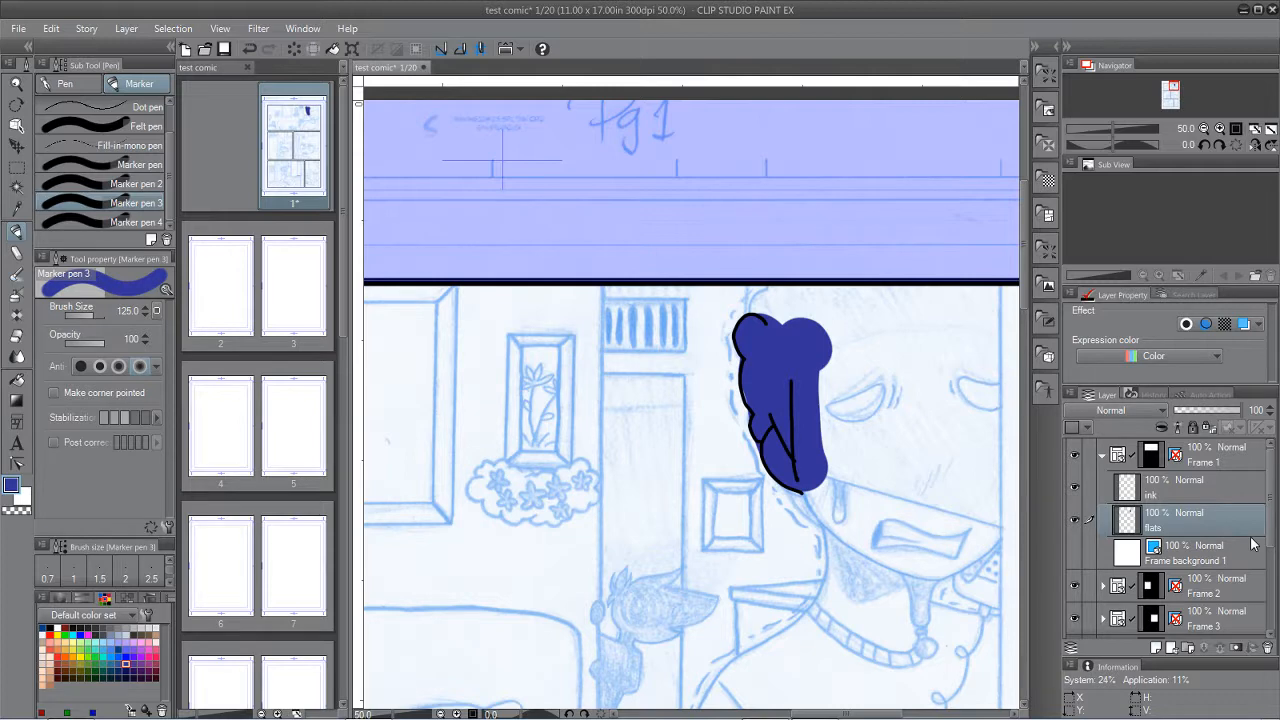
Step: Paint the right-hand character's shirt in the top panel flat orange (255, 165, 0) with Marker pen 3 on the flats layer
{"action": "key", "text": "ctrl+minus"}
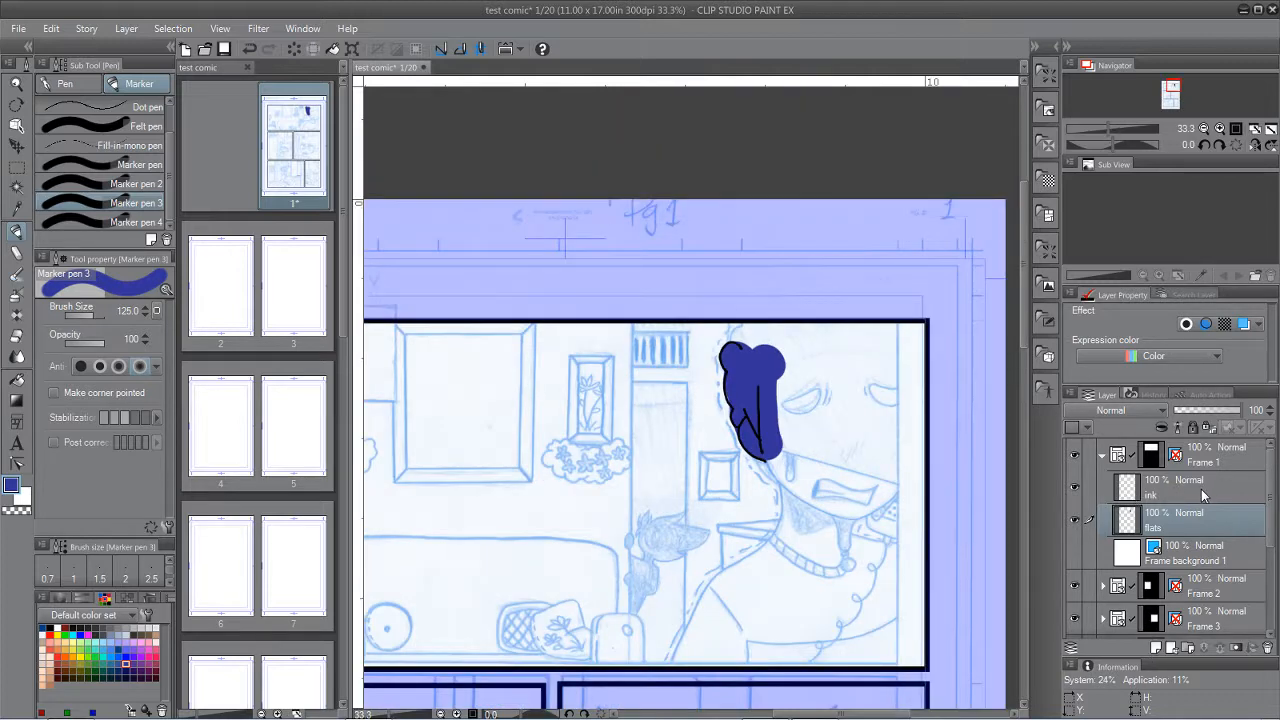
{"action": "left_click", "coordinate": [74, 645]}
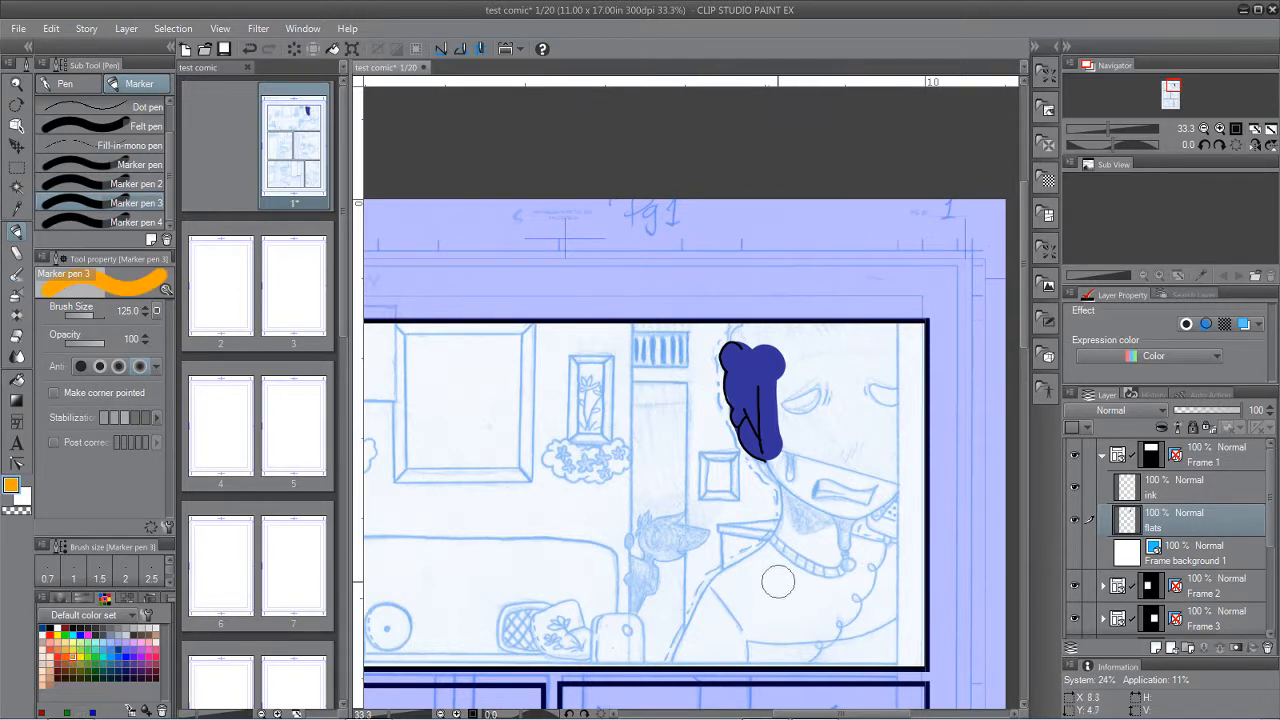
{"action": "mouse_move", "coordinate": [778, 582]}
{"action": "left_mouse_down"}
{"action": "mouse_move", "coordinate": [776, 552]}
{"action": "mouse_move", "coordinate": [721, 596]}
{"action": "mouse_move", "coordinate": [678, 675]}
{"action": "mouse_move", "coordinate": [707, 647]}
{"action": "mouse_move", "coordinate": [717, 665]}
{"action": "mouse_move", "coordinate": [741, 655]}
{"action": "mouse_move", "coordinate": [788, 579]}
{"action": "mouse_move", "coordinate": [809, 655]}
{"action": "mouse_move", "coordinate": [834, 657]}
{"action": "mouse_move", "coordinate": [877, 615]}
{"action": "mouse_move", "coordinate": [863, 555]}
{"action": "mouse_move", "coordinate": [898, 577]}
{"action": "left_mouse_up"}
{"action": "mouse_move", "coordinate": [889, 667]}
{"action": "left_mouse_down"}
{"action": "mouse_move", "coordinate": [923, 574]}
{"action": "mouse_move", "coordinate": [928, 680]}
{"action": "left_mouse_up"}
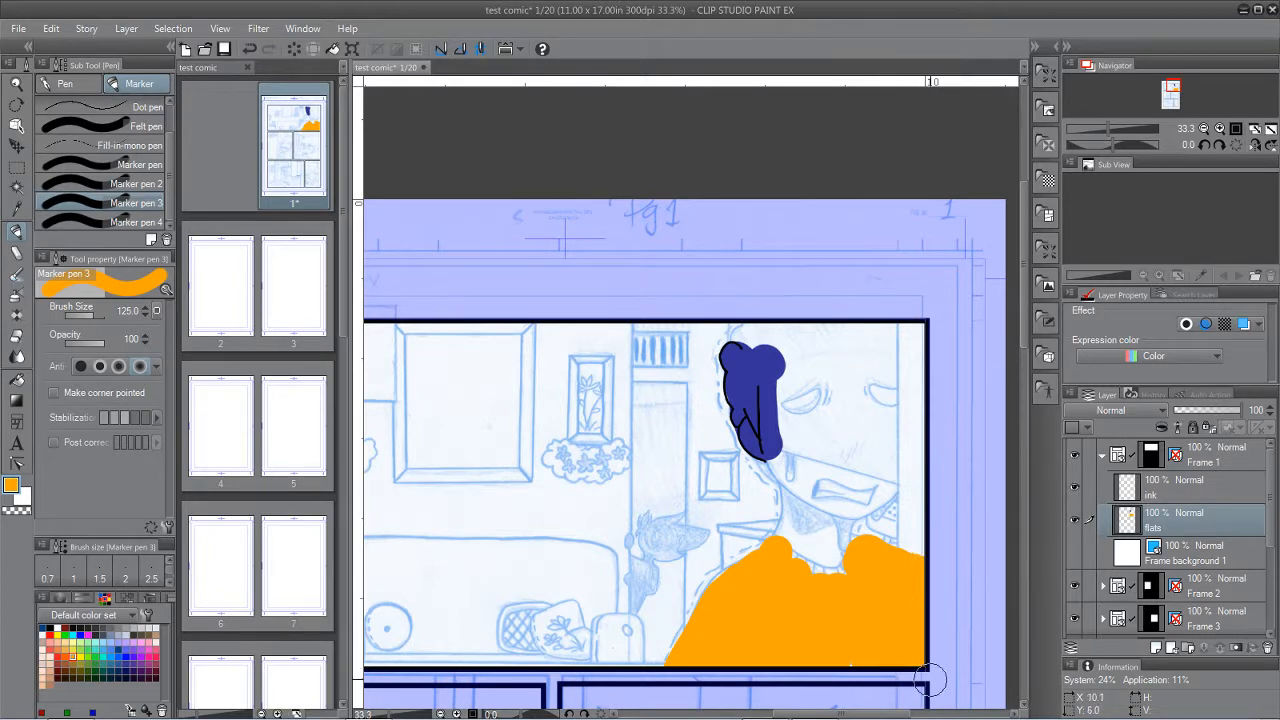
Step: Ink the character's jaw, neck and shoulder lines in black on the ink layer with the Marker pen at brush size 10.0
{"action": "left_click", "coordinate": [1203, 483]}
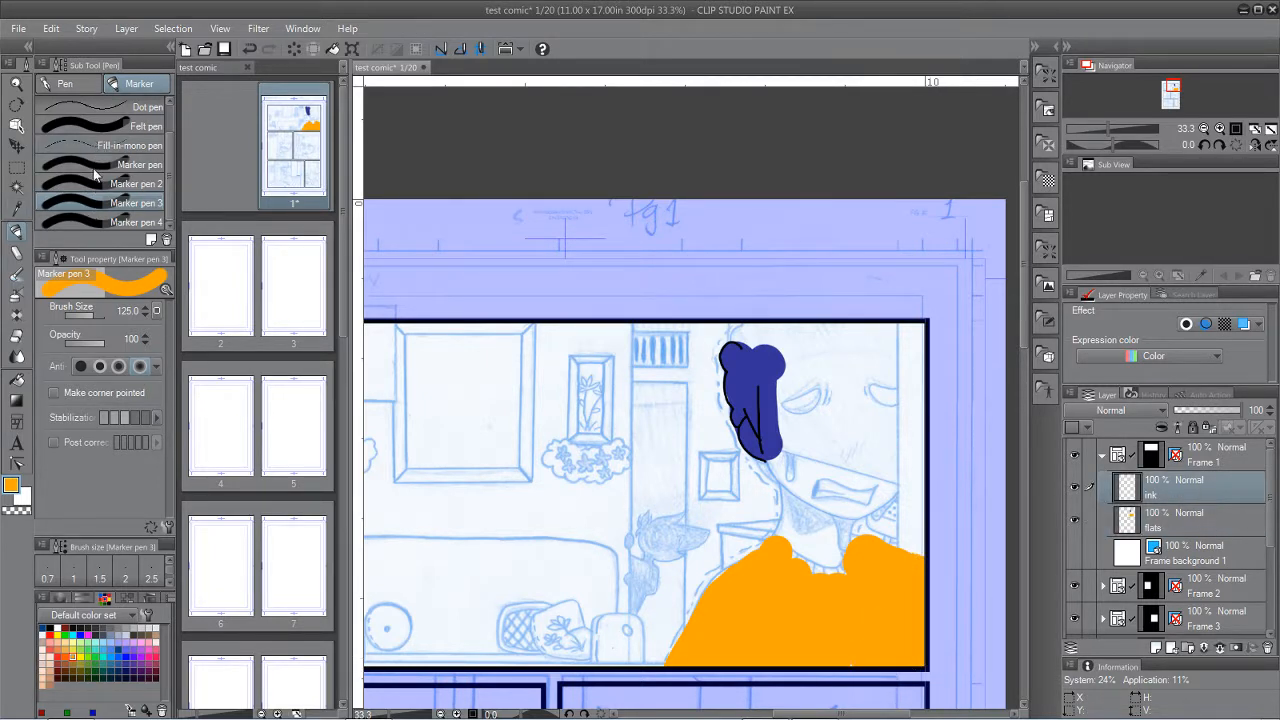
{"action": "left_click", "coordinate": [130, 165]}
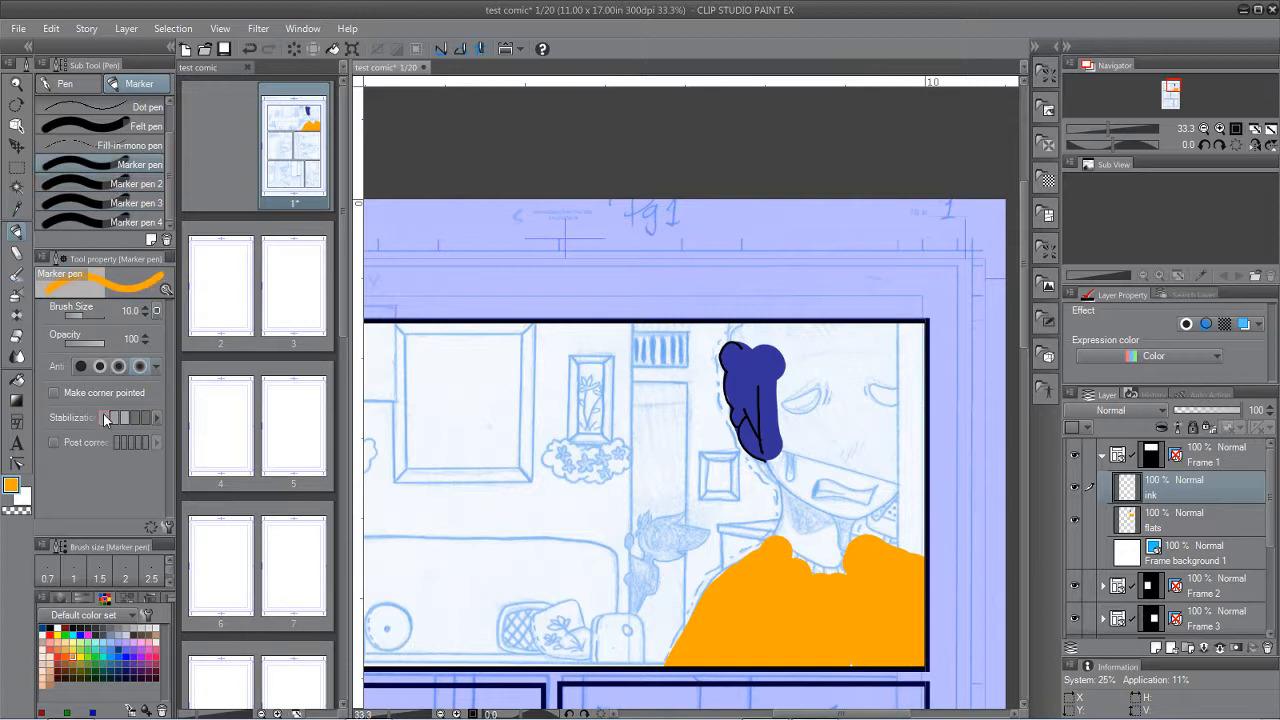
{"action": "left_click", "coordinate": [44, 629]}
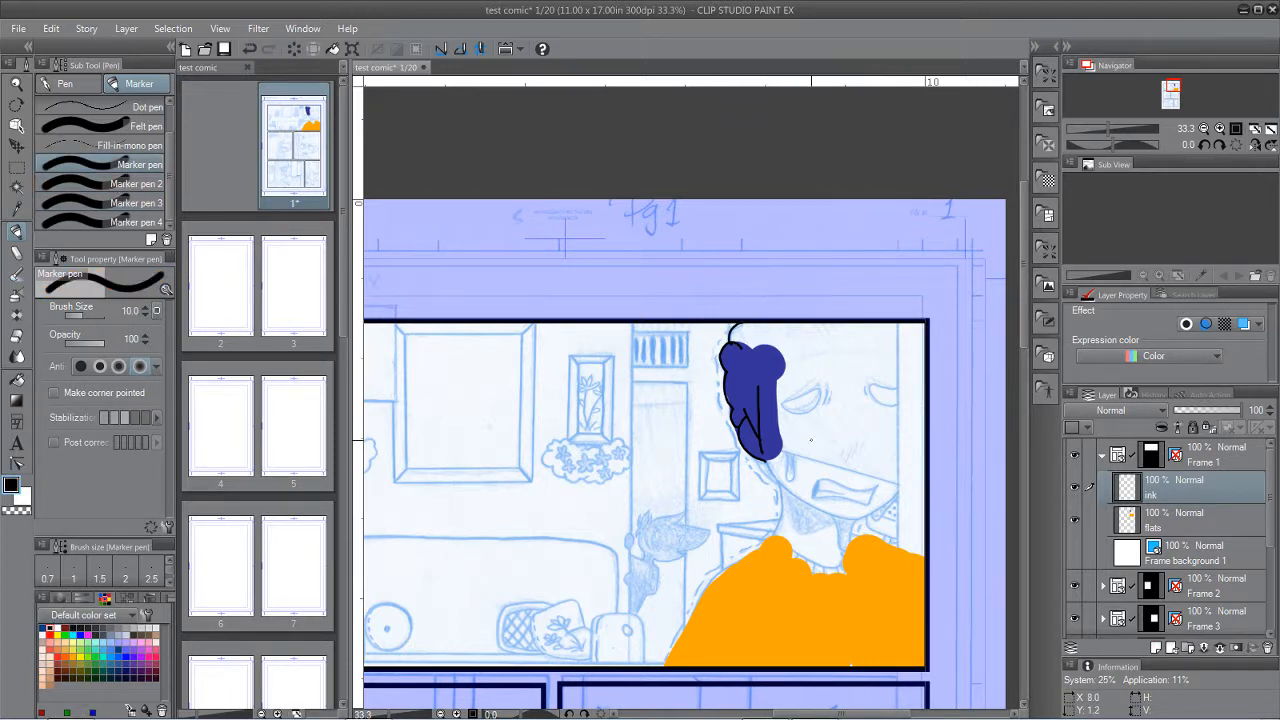
{"action": "mouse_move", "coordinate": [770, 464]}
{"action": "left_mouse_down"}
{"action": "mouse_move", "coordinate": [861, 522]}
{"action": "mouse_move", "coordinate": [891, 511]}
{"action": "mouse_move", "coordinate": [868, 517]}
{"action": "mouse_move", "coordinate": [900, 491]}
{"action": "left_mouse_up"}
{"action": "mouse_move", "coordinate": [776, 475]}
{"action": "left_mouse_down"}
{"action": "mouse_move", "coordinate": [778, 536]}
{"action": "mouse_move", "coordinate": [667, 665]}
{"action": "left_mouse_up"}
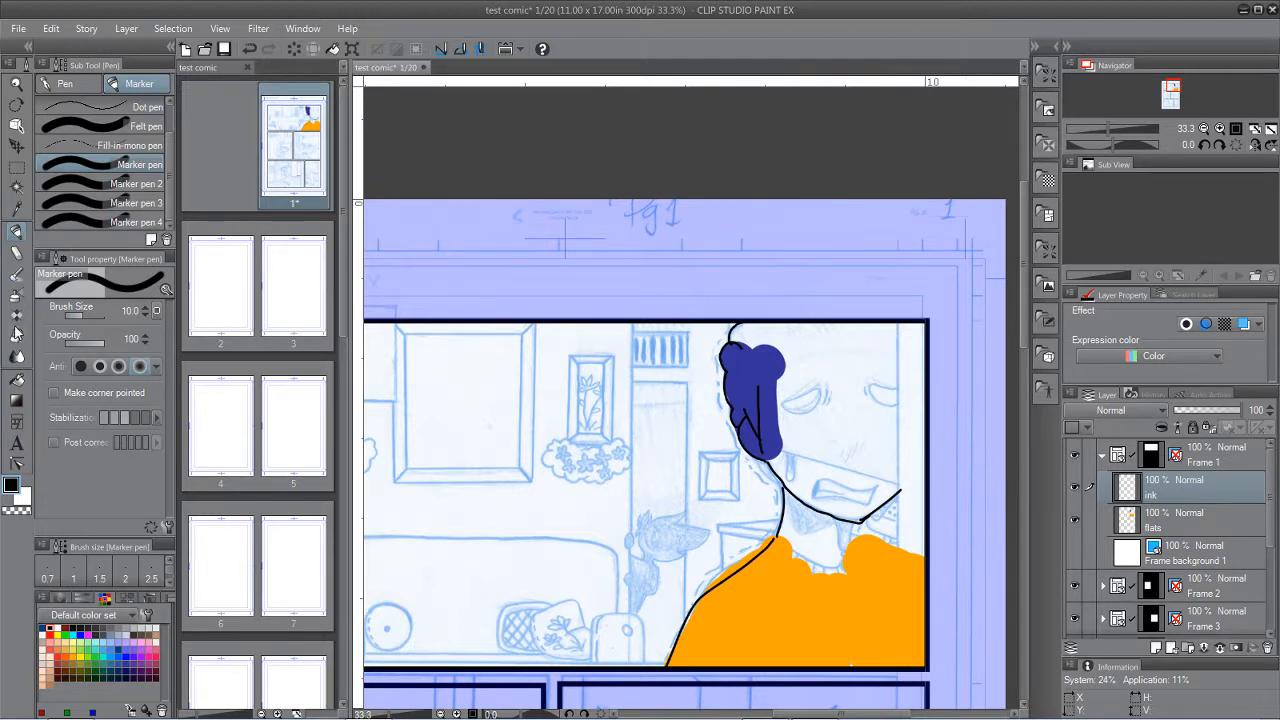
Step: Select Marker pen 2 and add a layer named shdw between ink and flats in the Frame 1 folder
{"action": "left_click", "coordinate": [105, 186]}
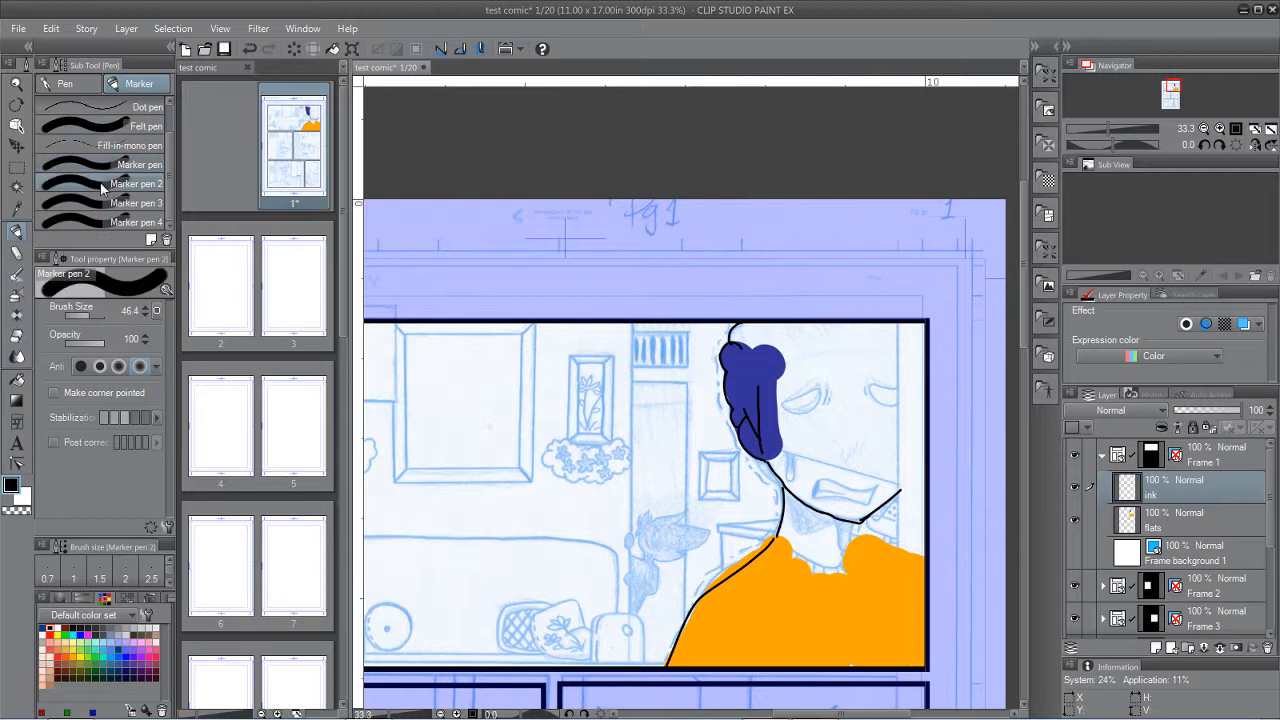
{"action": "left_click", "coordinate": [1172, 522]}
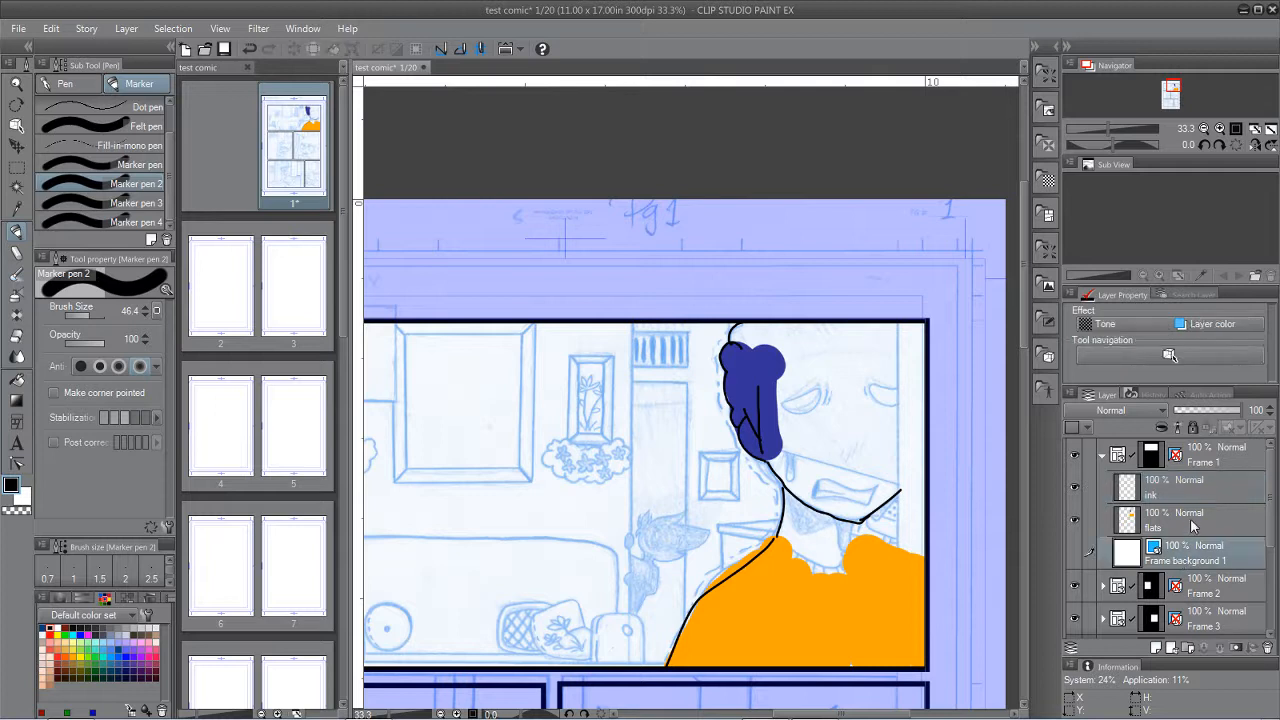
{"action": "left_click", "coordinate": [1156, 648]}
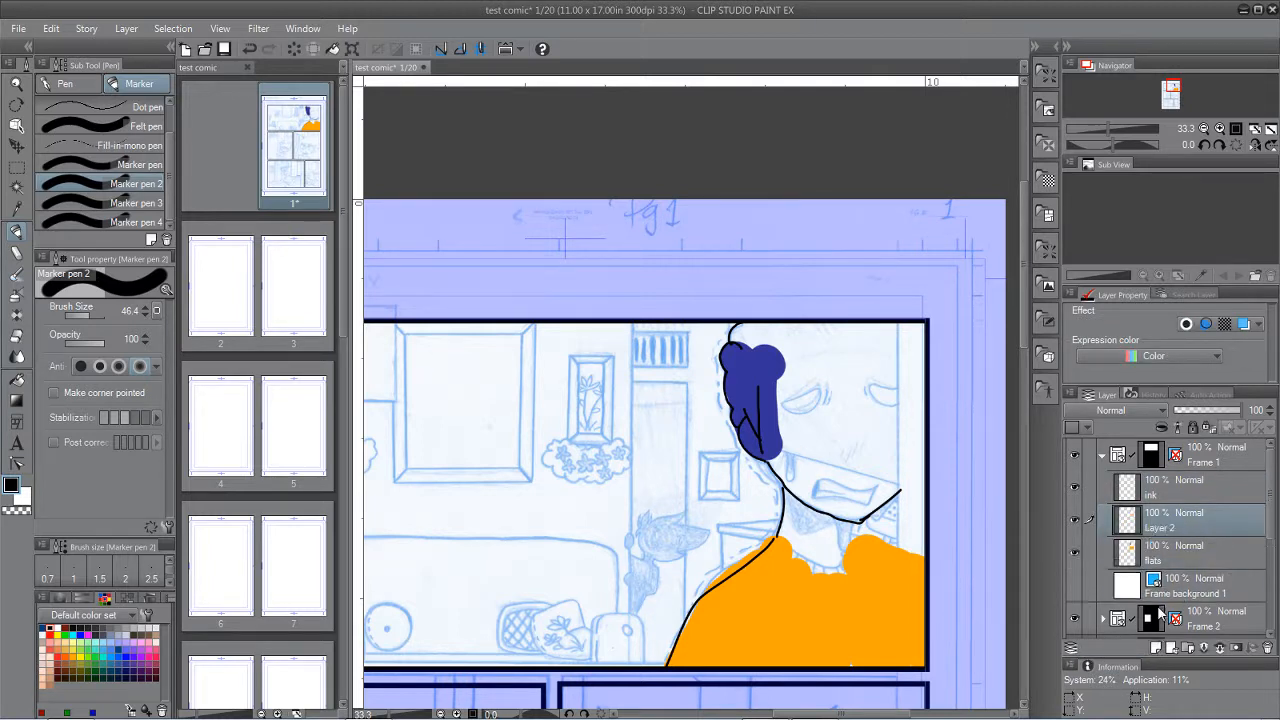
{"action": "double_click", "coordinate": [1176, 532]}
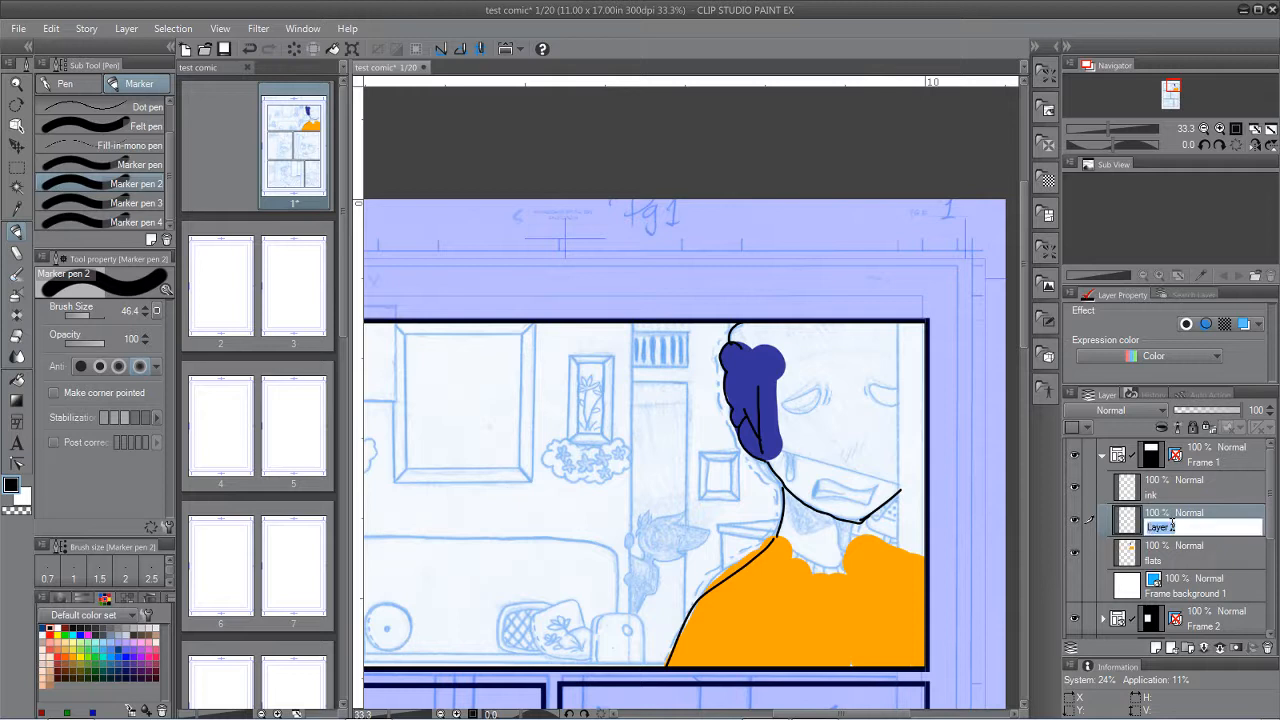
{"action": "type", "text": "shdw"}
{"action": "key", "text": "Return"}
Step: Sample the shirt's orange and darken it to a brownish orange as the drawing colour for shading
{"action": "left_click", "coordinate": [781, 612], "text": "alt"}
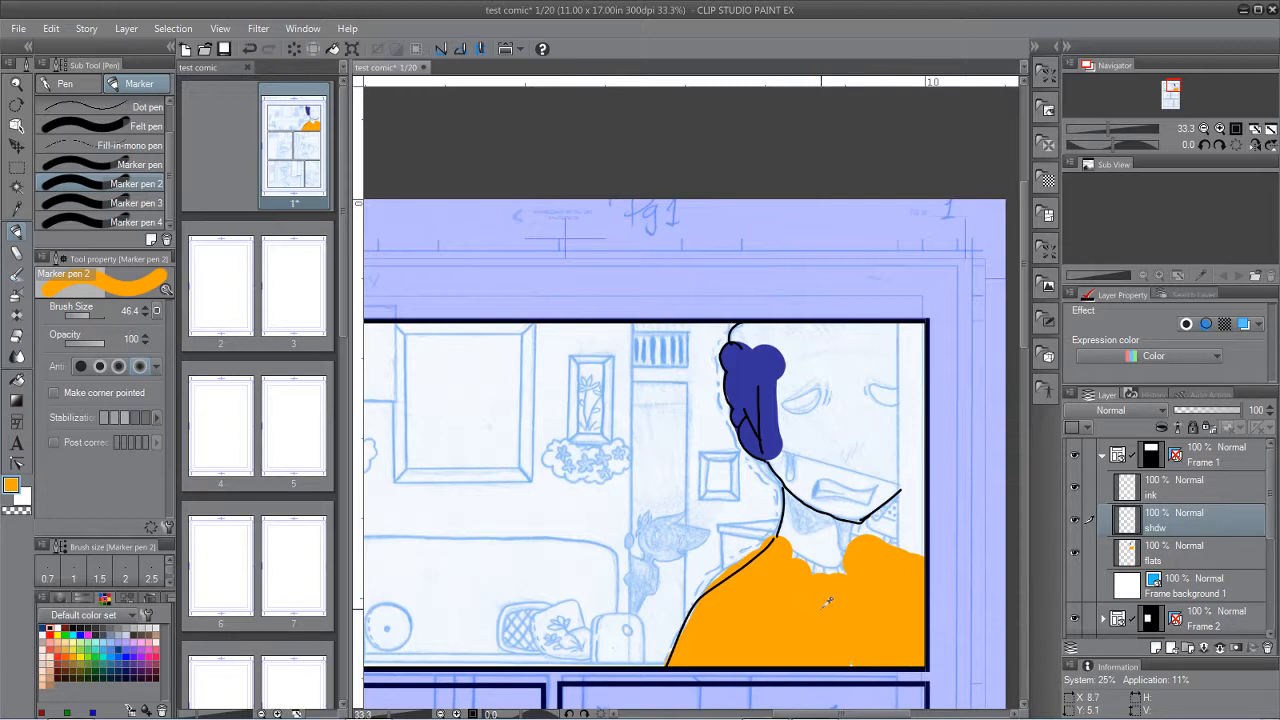
{"action": "left_click", "coordinate": [11, 487]}
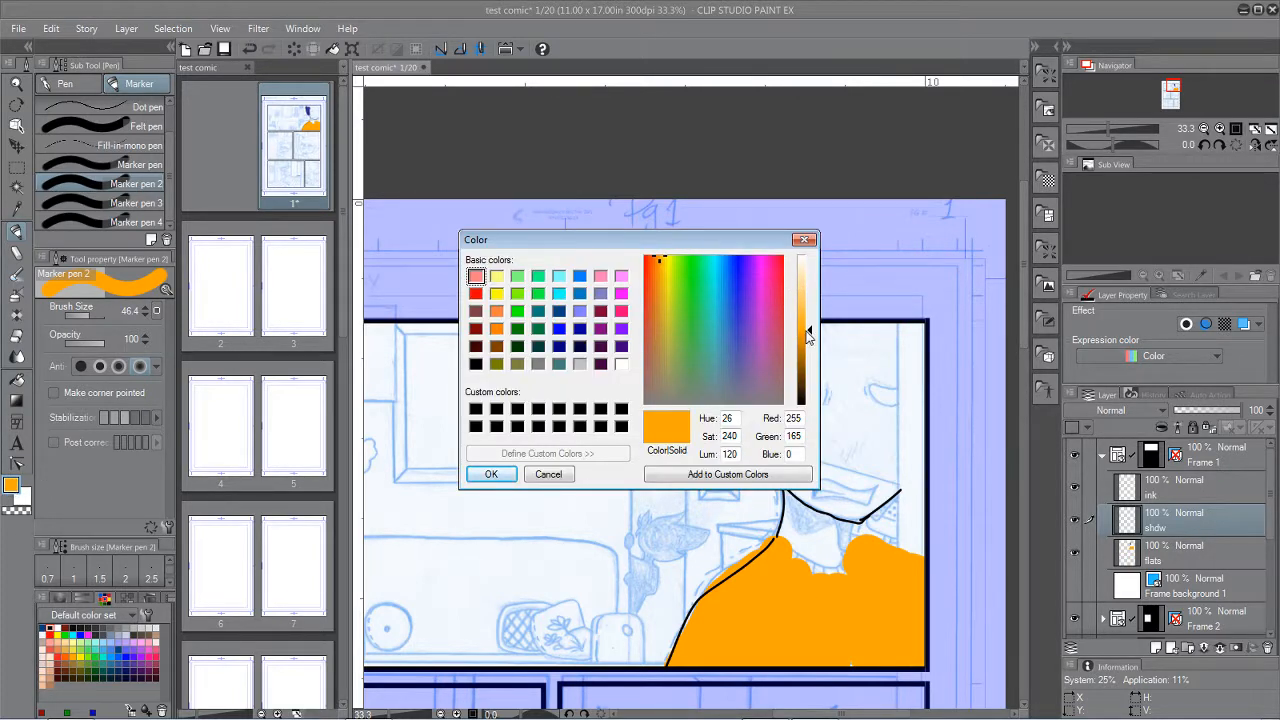
{"action": "left_click_drag", "start_coordinate": [809, 330], "coordinate": [810, 352]}
{"action": "left_click", "coordinate": [505, 471]}
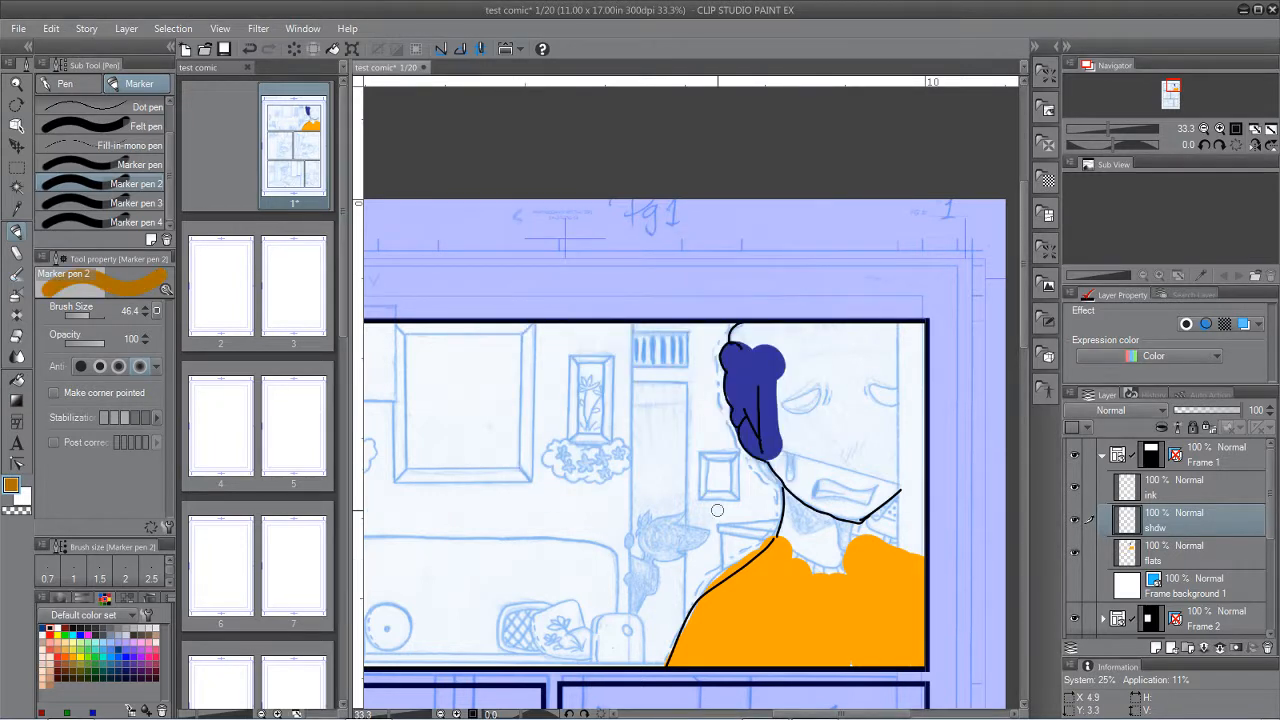
Step: Try shading the shirt's shoulder edge on shdw with Marker pen 2 and with the Shadow airbrush, undoing each attempt
{"action": "mouse_move", "coordinate": [770, 557]}
{"action": "left_mouse_down"}
{"action": "mouse_move", "coordinate": [720, 601]}
{"action": "mouse_move", "coordinate": [698, 657]}
{"action": "mouse_move", "coordinate": [692, 630]}
{"action": "mouse_move", "coordinate": [674, 676]}
{"action": "mouse_move", "coordinate": [691, 625]}
{"action": "mouse_move", "coordinate": [768, 546]}
{"action": "left_mouse_up"}
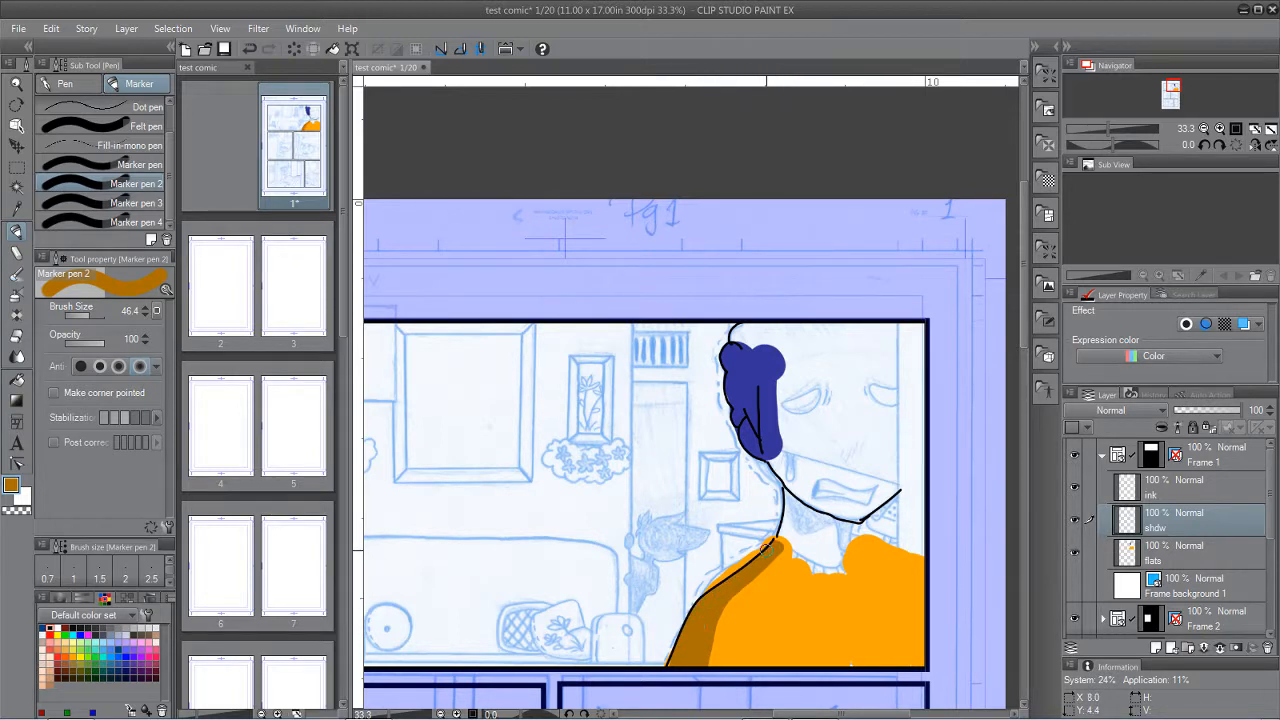
{"action": "key", "text": "ctrl+z"}
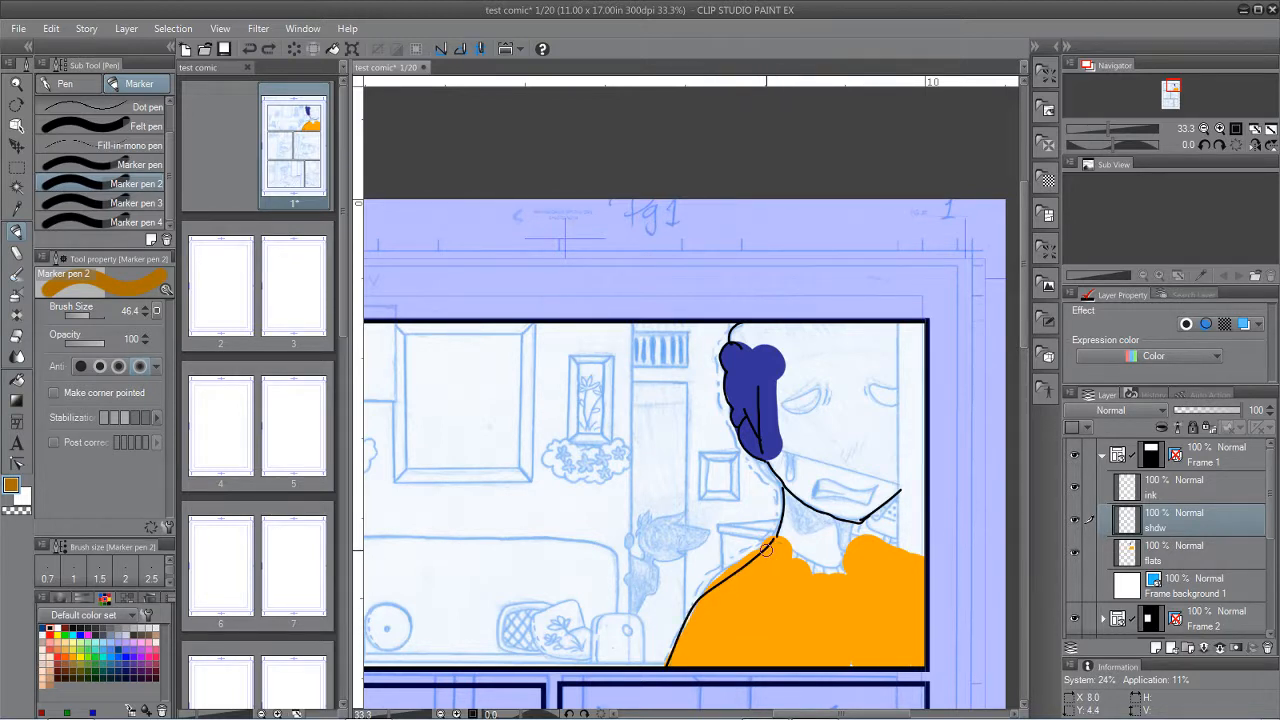
{"action": "left_click", "coordinate": [17, 294]}
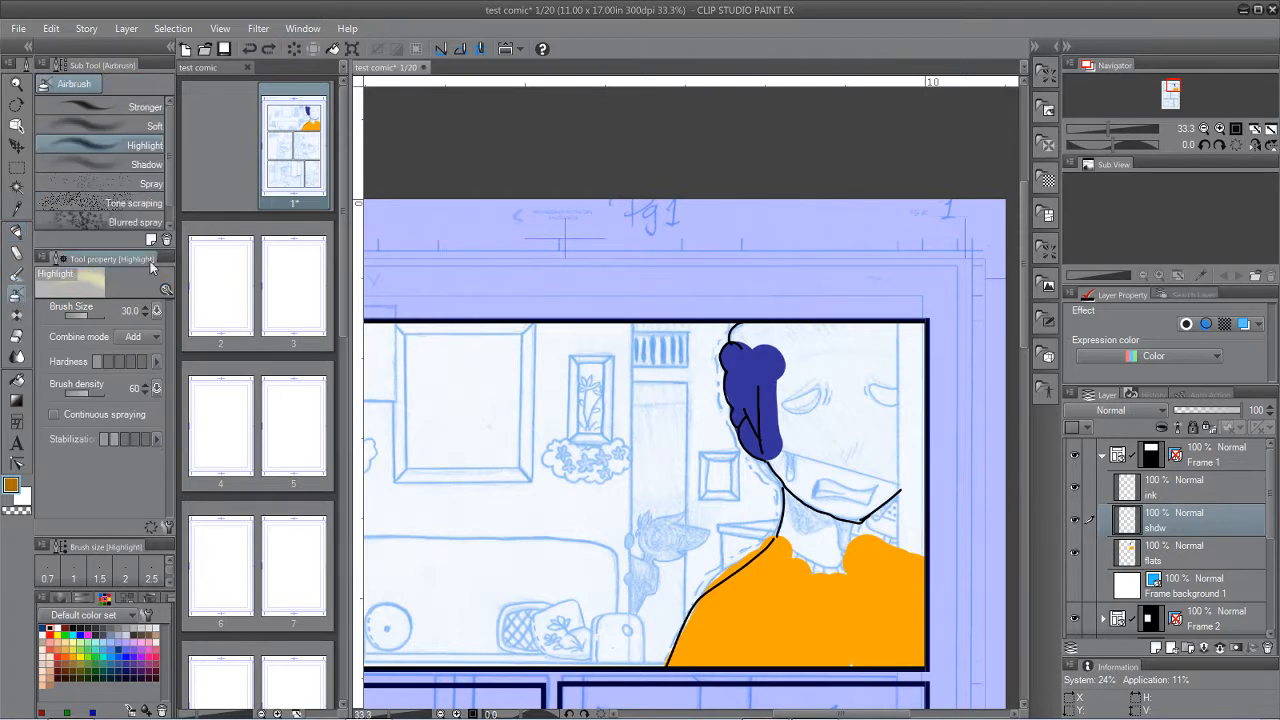
{"action": "left_click", "coordinate": [145, 164]}
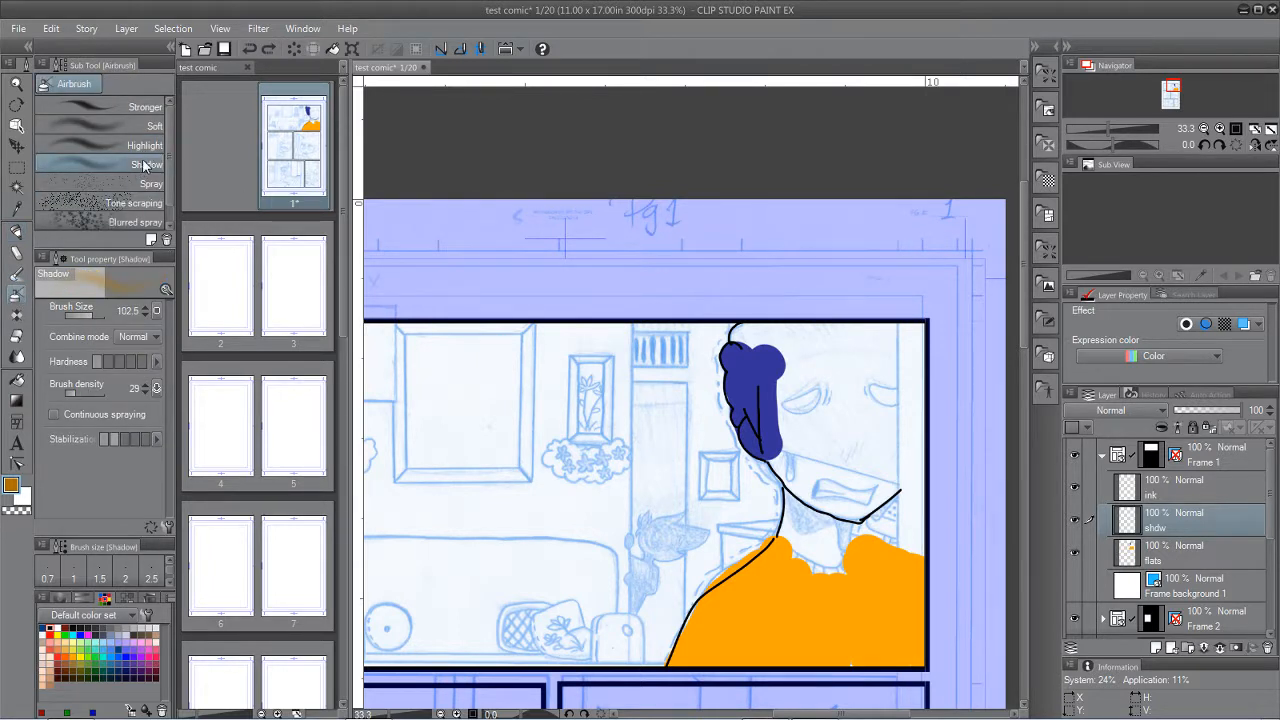
{"action": "mouse_move", "coordinate": [765, 585]}
{"action": "left_mouse_down"}
{"action": "mouse_move", "coordinate": [707, 613]}
{"action": "mouse_move", "coordinate": [775, 556]}
{"action": "mouse_move", "coordinate": [713, 603]}
{"action": "mouse_move", "coordinate": [677, 690]}
{"action": "mouse_move", "coordinate": [712, 626]}
{"action": "mouse_move", "coordinate": [691, 615]}
{"action": "mouse_move", "coordinate": [774, 543]}
{"action": "mouse_move", "coordinate": [683, 662]}
{"action": "left_mouse_up"}
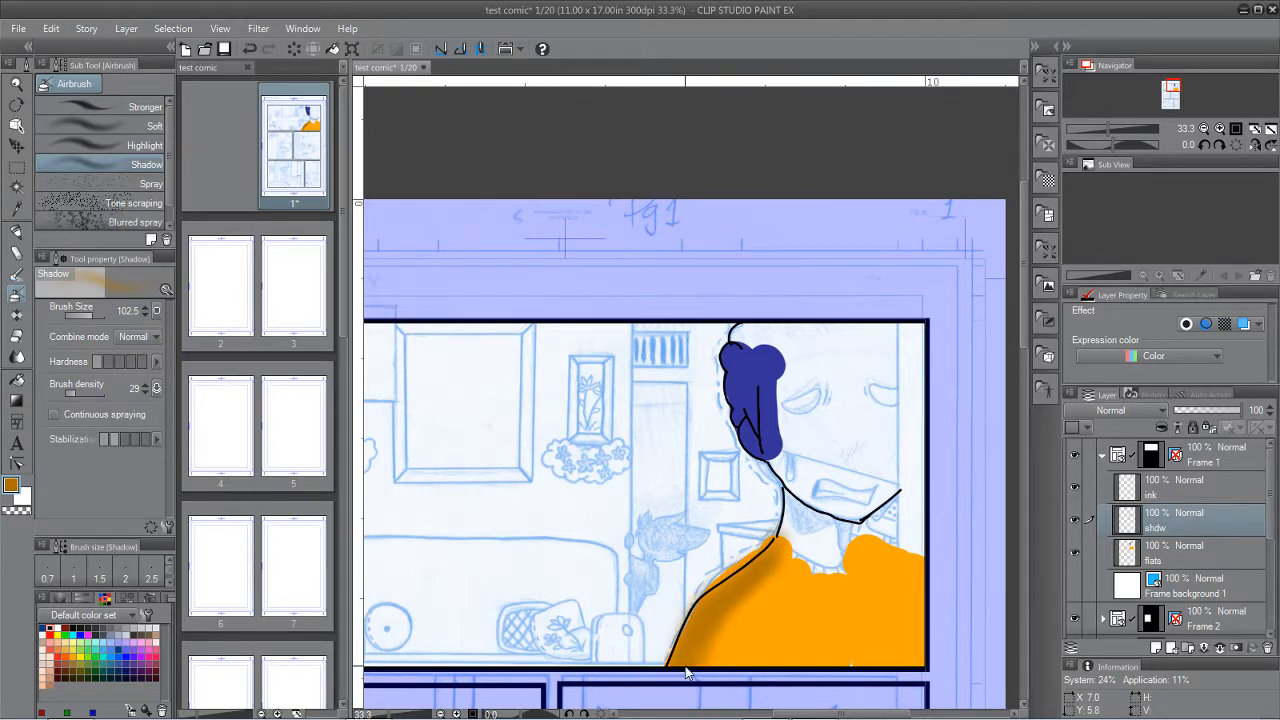
{"action": "key", "text": "ctrl+z"}
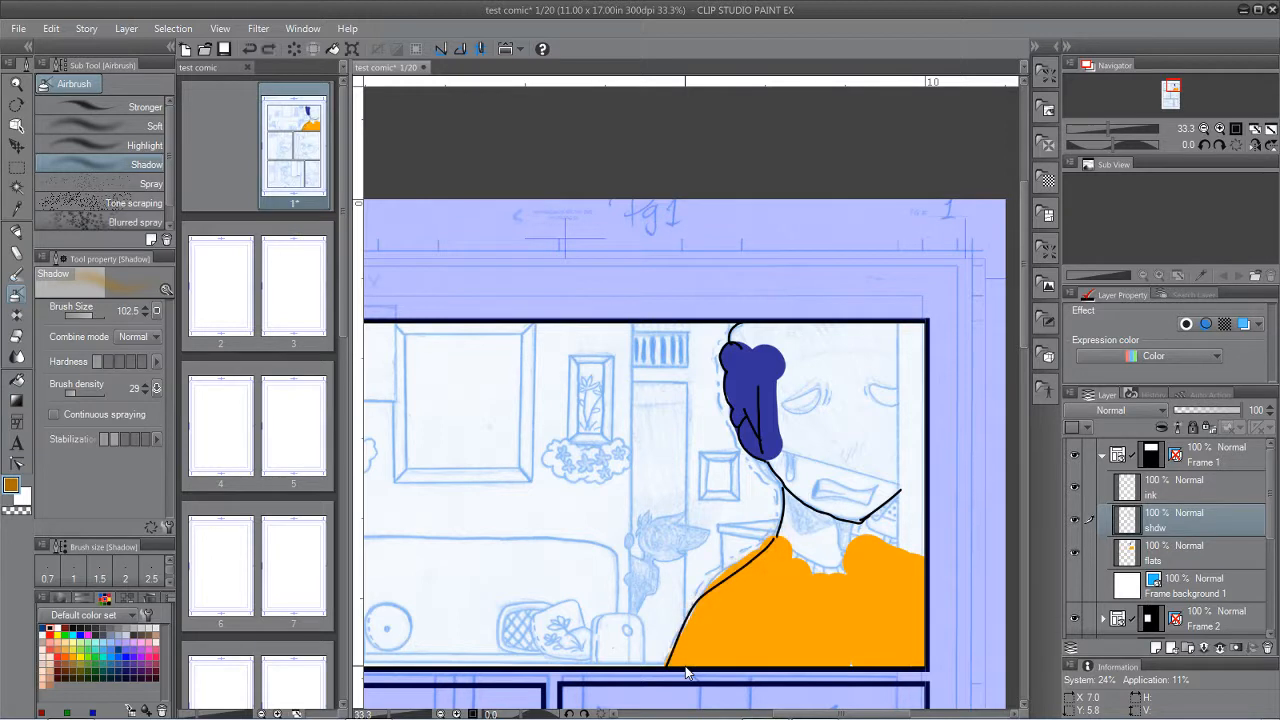
Step: Try Transparent watercolor shading along the inked shoulder and Shadow airbrush shading on the shirt's other side, and undo both
{"action": "left_click", "coordinate": [17, 273]}
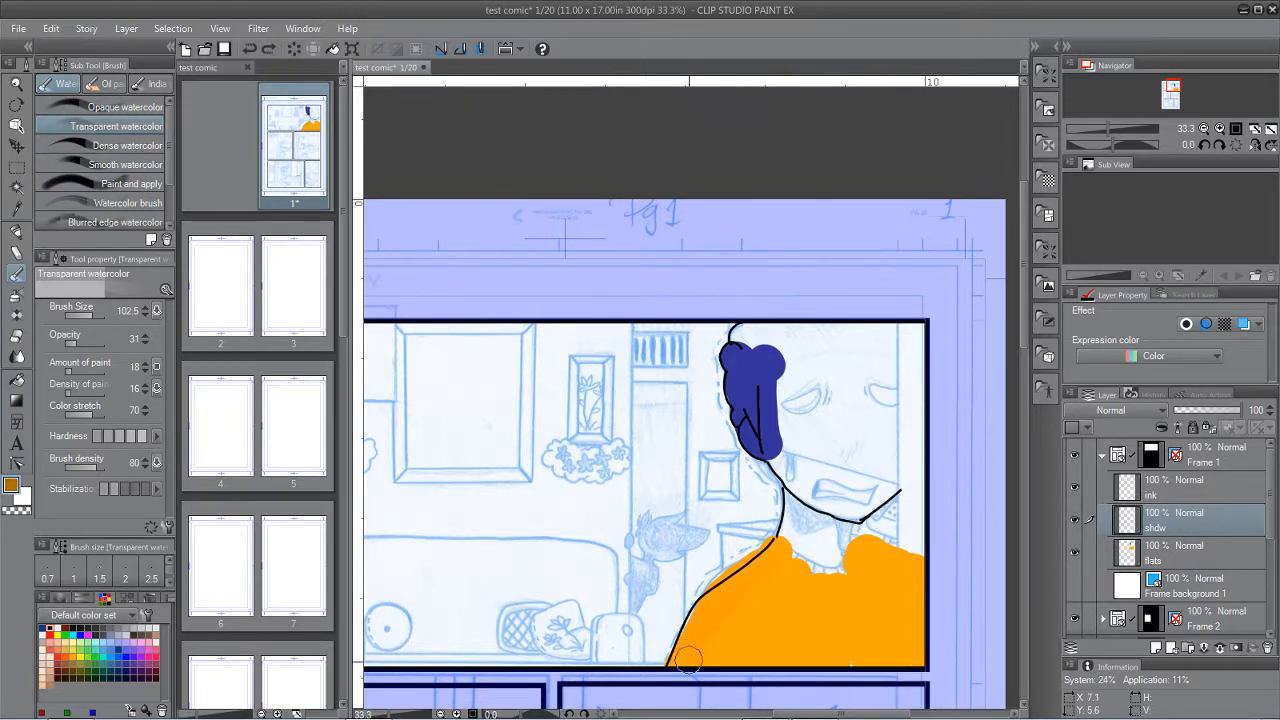
{"action": "mouse_move", "coordinate": [679, 679]}
{"action": "left_mouse_down"}
{"action": "mouse_move", "coordinate": [713, 606]}
{"action": "mouse_move", "coordinate": [769, 551]}
{"action": "mouse_move", "coordinate": [691, 639]}
{"action": "mouse_move", "coordinate": [683, 675]}
{"action": "mouse_move", "coordinate": [705, 606]}
{"action": "mouse_move", "coordinate": [685, 651]}
{"action": "mouse_move", "coordinate": [759, 569]}
{"action": "mouse_move", "coordinate": [704, 632]}
{"action": "mouse_move", "coordinate": [702, 685]}
{"action": "mouse_move", "coordinate": [750, 584]}
{"action": "mouse_move", "coordinate": [703, 663]}
{"action": "mouse_move", "coordinate": [790, 556]}
{"action": "mouse_move", "coordinate": [701, 677]}
{"action": "mouse_move", "coordinate": [763, 579]}
{"action": "left_mouse_up"}
{"action": "mouse_move", "coordinate": [567, 719]}
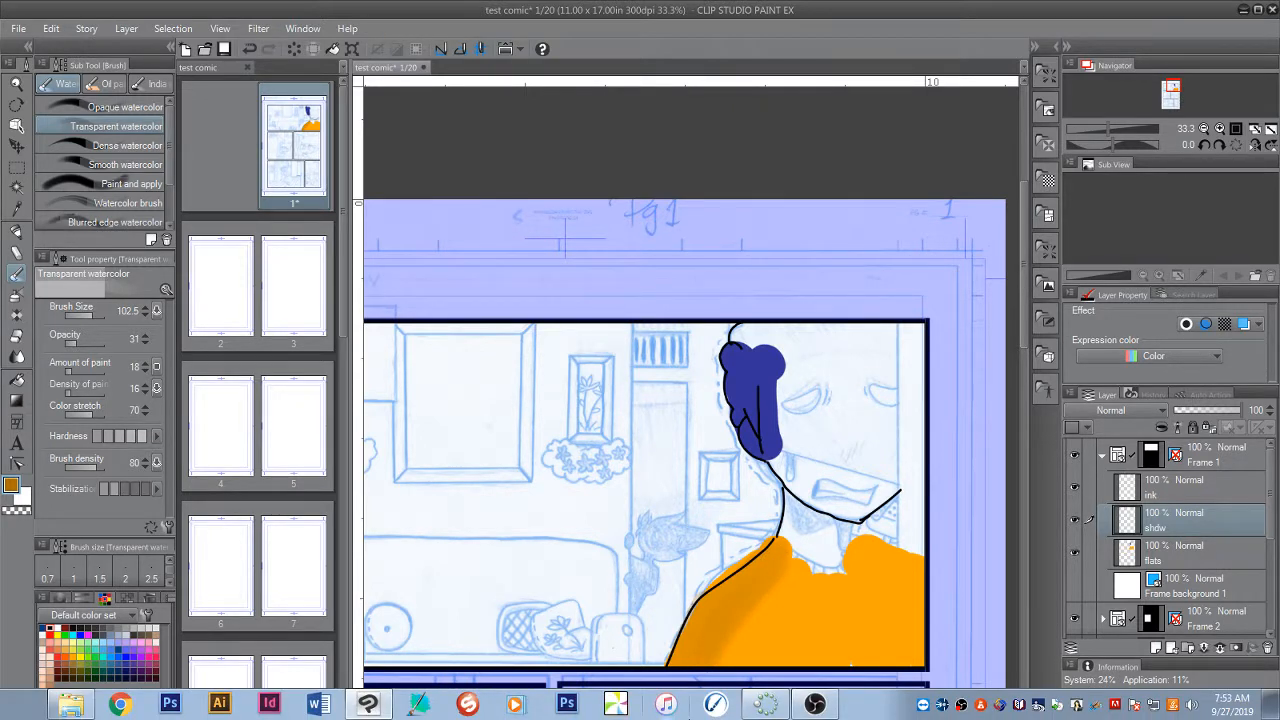
{"action": "left_click", "coordinate": [16, 293]}
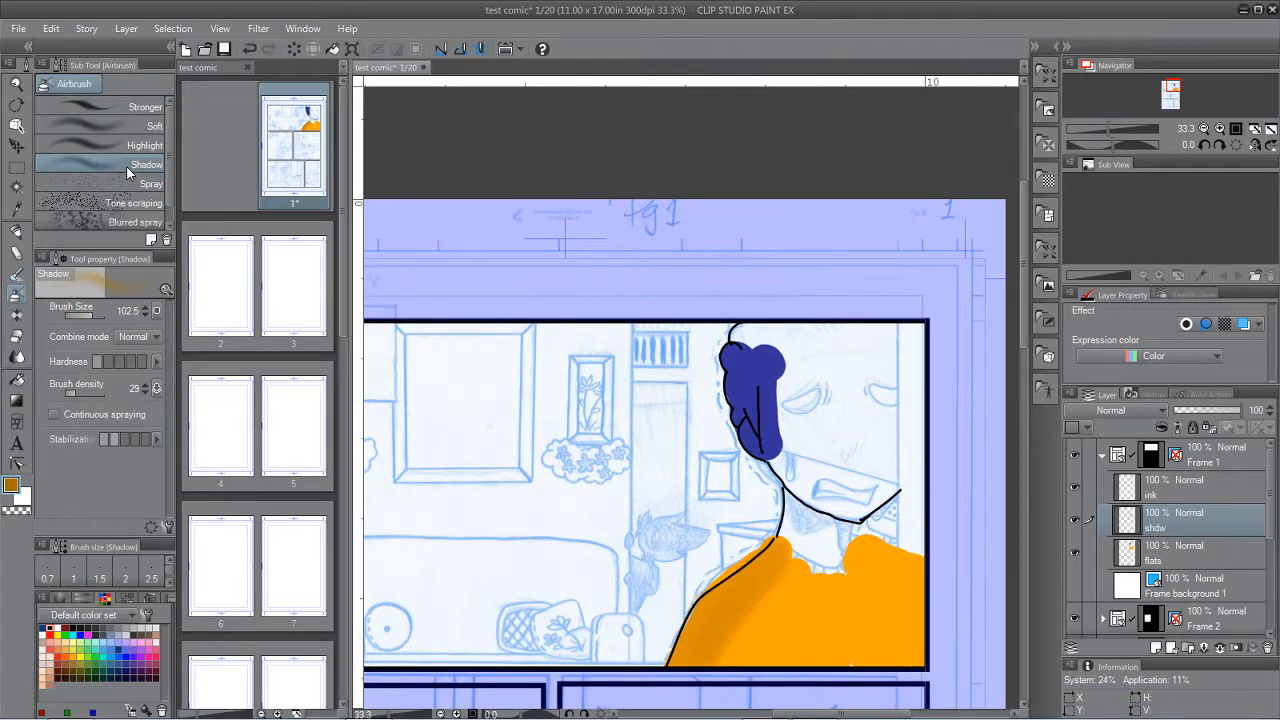
{"action": "mouse_move", "coordinate": [861, 558]}
{"action": "left_mouse_down"}
{"action": "mouse_move", "coordinate": [888, 667]}
{"action": "mouse_move", "coordinate": [882, 551]}
{"action": "mouse_move", "coordinate": [922, 661]}
{"action": "mouse_move", "coordinate": [893, 561]}
{"action": "mouse_move", "coordinate": [885, 631]}
{"action": "mouse_move", "coordinate": [873, 578]}
{"action": "mouse_move", "coordinate": [880, 645]}
{"action": "mouse_move", "coordinate": [878, 583]}
{"action": "mouse_move", "coordinate": [895, 661]}
{"action": "mouse_move", "coordinate": [878, 585]}
{"action": "mouse_move", "coordinate": [910, 660]}
{"action": "left_mouse_up"}
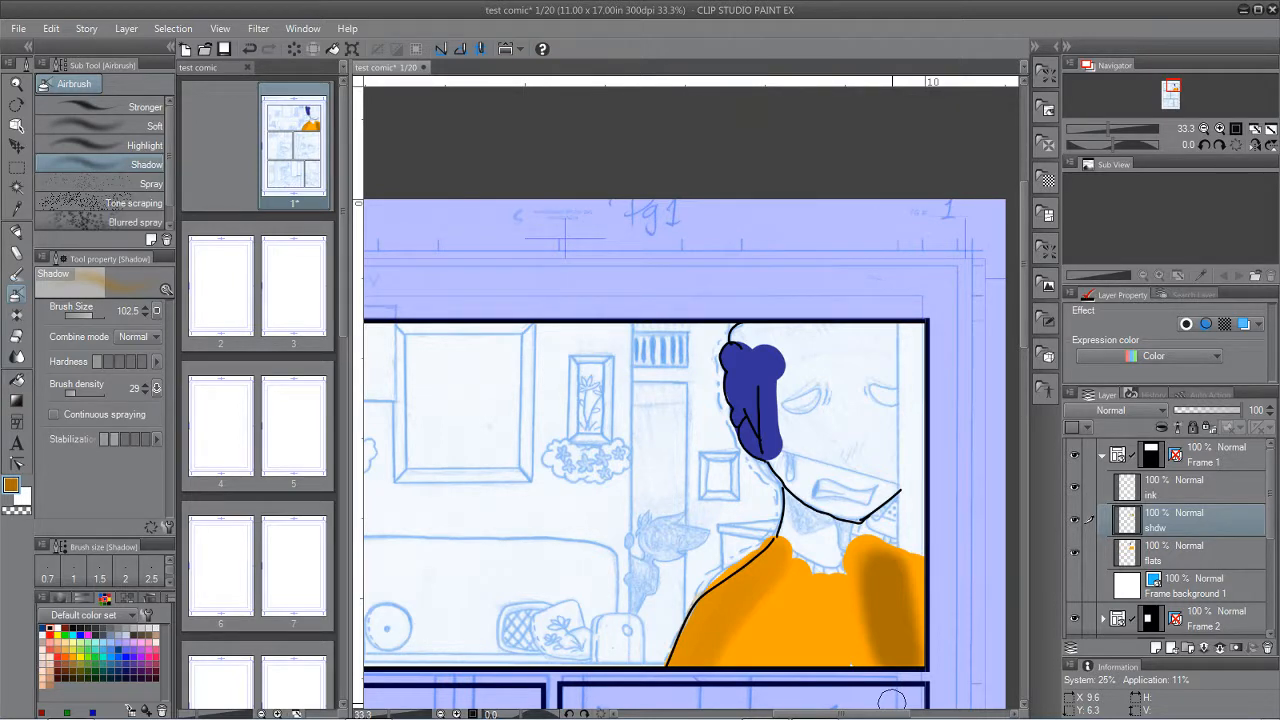
{"action": "key", "text": "ctrl+z"}
{"action": "key", "text": "ctrl+z"}
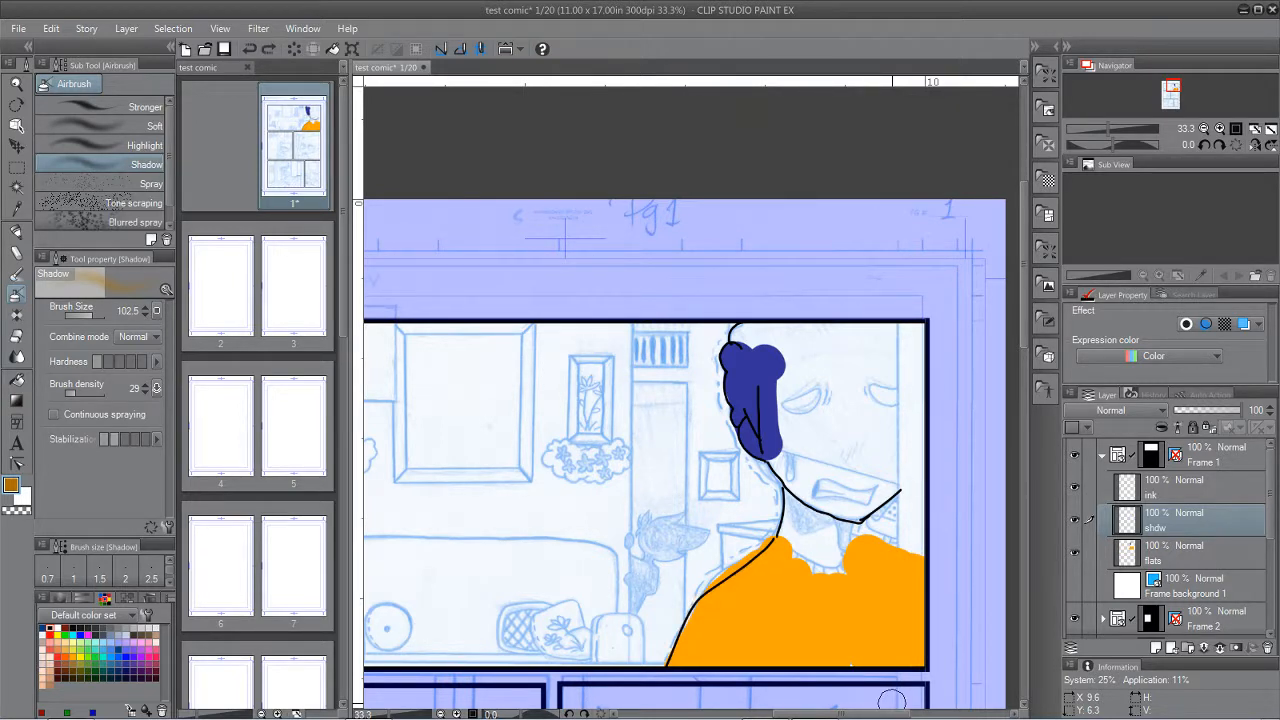
Step: Browse the Monochromatic pattern materials for the 60.0 line circle tones
{"action": "left_click", "coordinate": [1037, 46]}
{"action": "left_click", "coordinate": [1053, 48]}
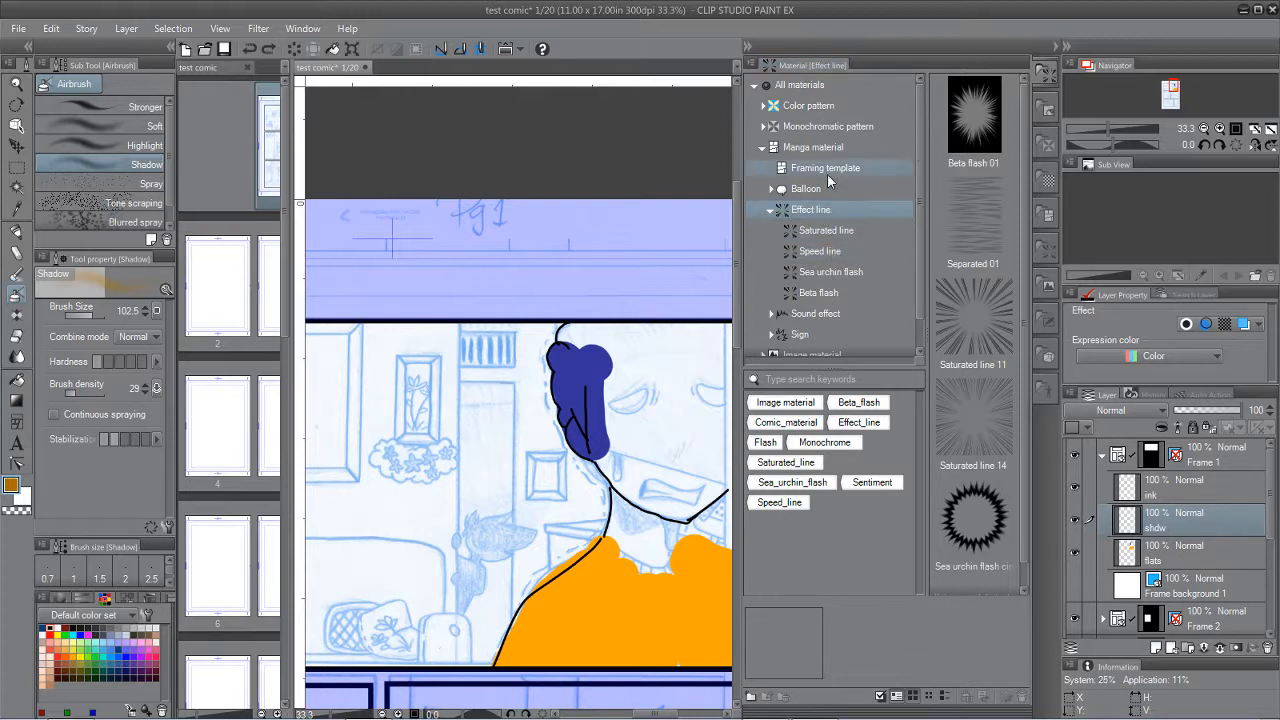
{"action": "left_click", "coordinate": [835, 128]}
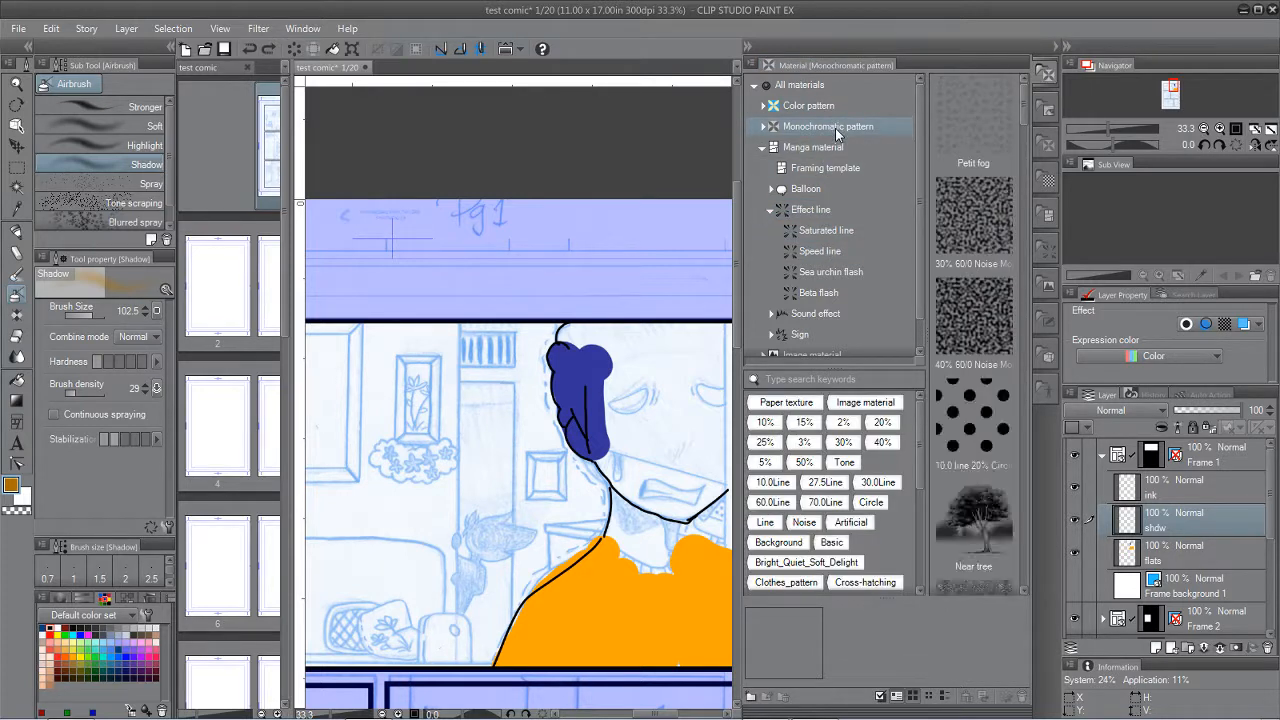
{"action": "left_click_drag", "start_coordinate": [1024, 104], "coordinate": [1024, 162]}
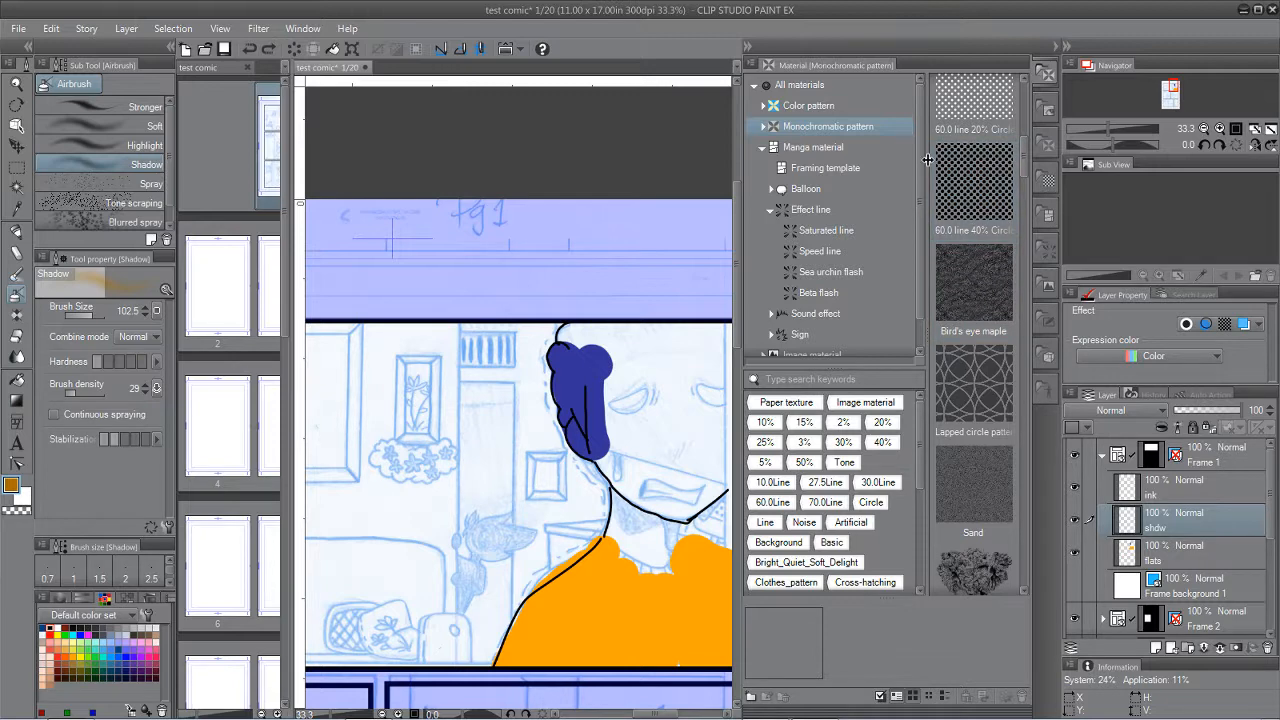
Step: Select a narrow strip of the orange shirt along the inked shoulder line with the Lasso marquee
{"action": "left_click", "coordinate": [17, 168]}
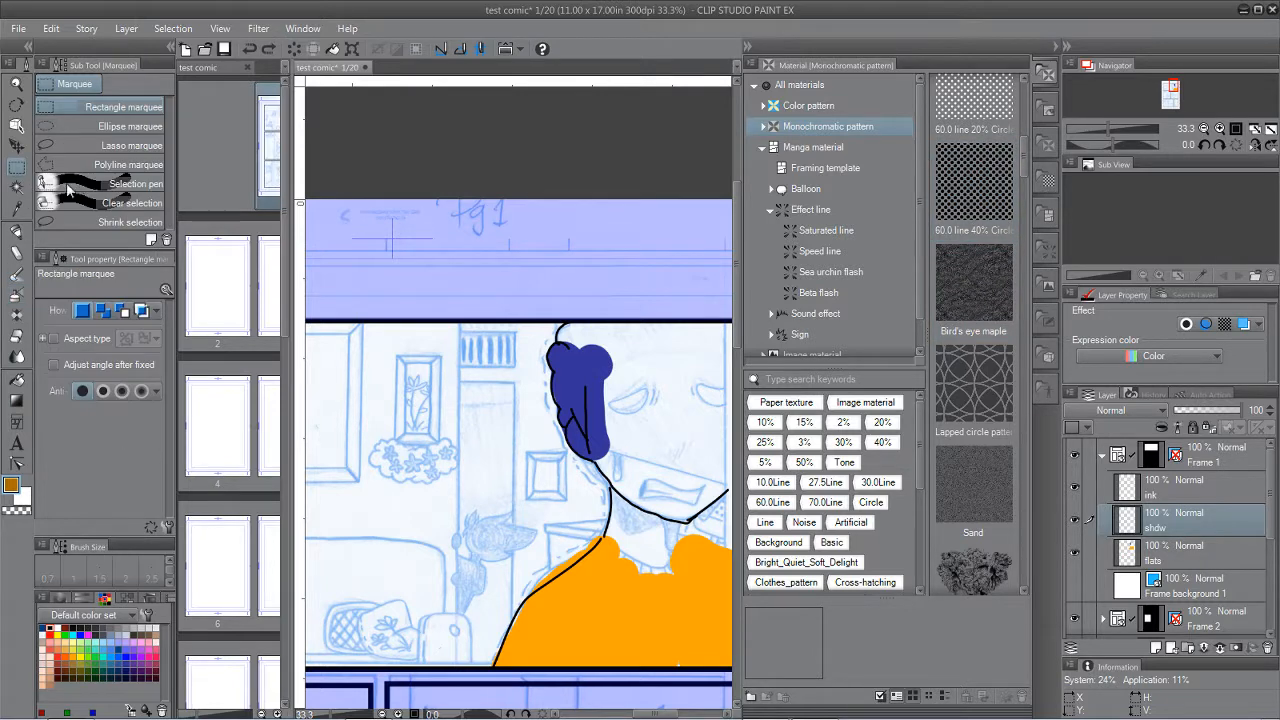
{"action": "left_click", "coordinate": [84, 146]}
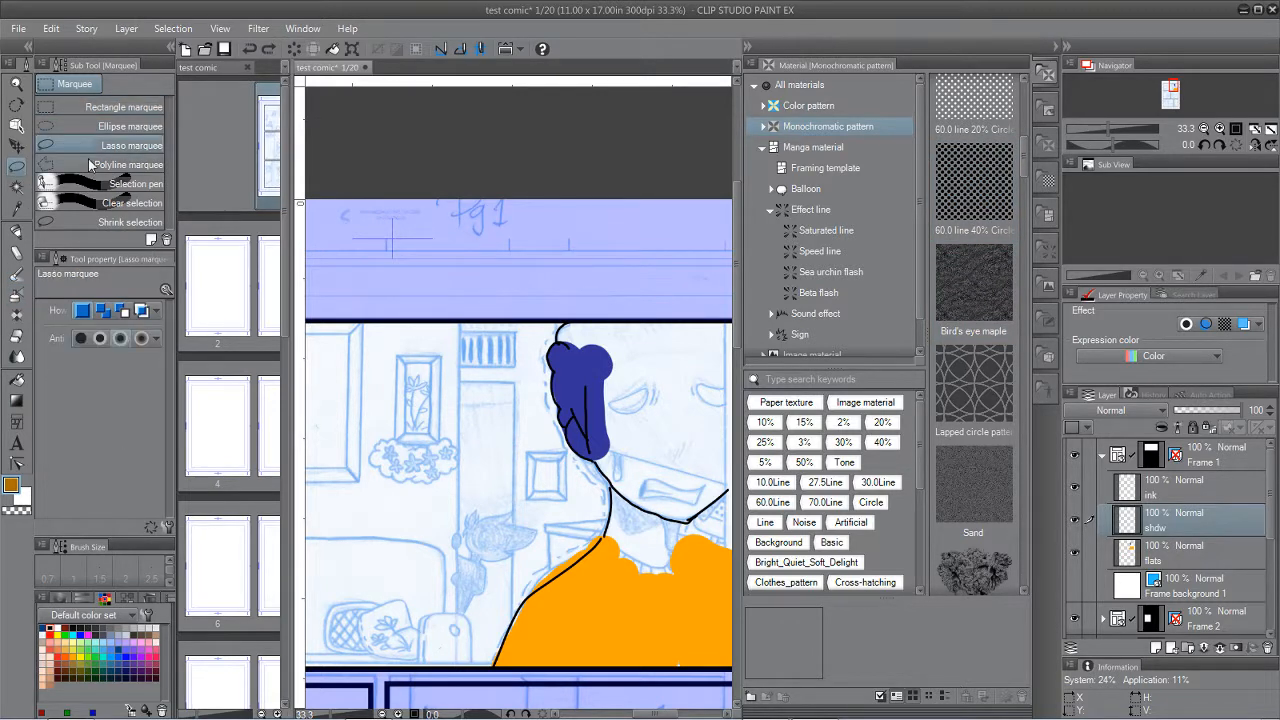
{"action": "left_click", "coordinate": [1060, 48]}
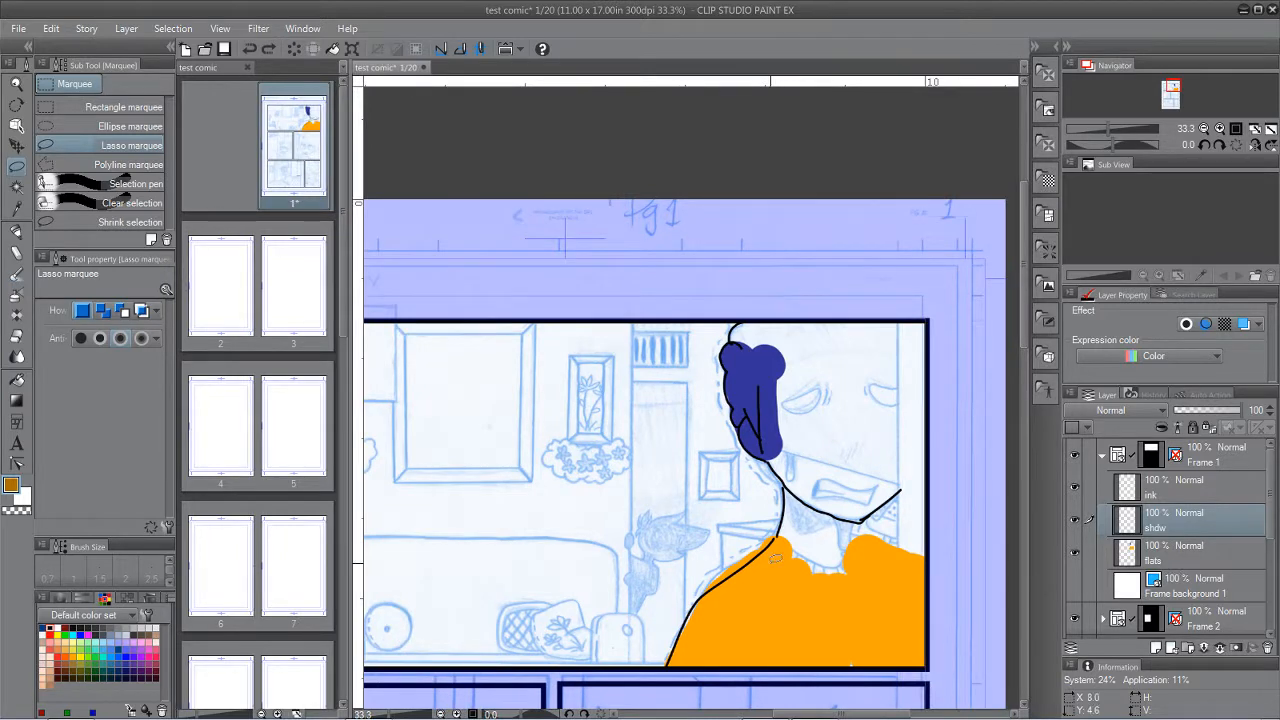
{"action": "mouse_move", "coordinate": [777, 539]}
{"action": "left_mouse_down"}
{"action": "mouse_move", "coordinate": [783, 560]}
{"action": "mouse_move", "coordinate": [697, 660]}
{"action": "mouse_move", "coordinate": [668, 668]}
{"action": "mouse_move", "coordinate": [690, 614]}
{"action": "mouse_move", "coordinate": [780, 540]}
{"action": "left_mouse_up"}
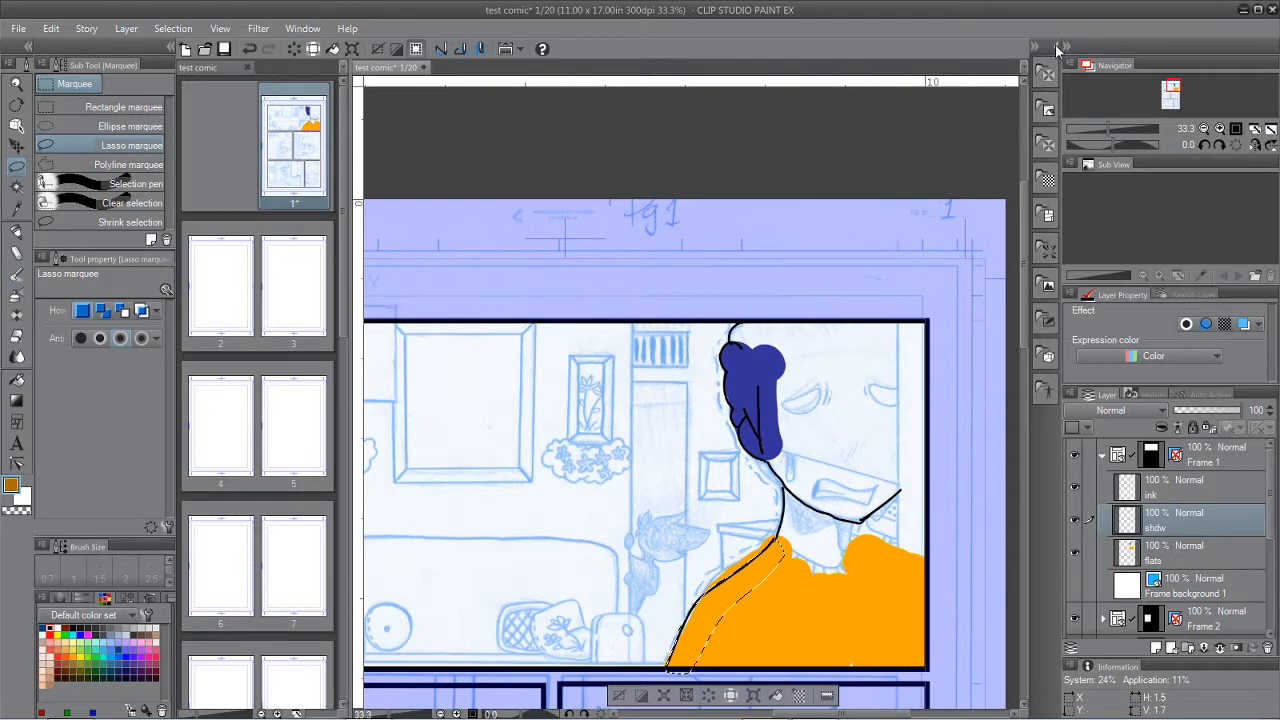
Step: Try the 60.0 line 40% circle tone on the selected shoulder strip and undo it
{"action": "left_click", "coordinate": [1046, 72]}
{"action": "left_click", "coordinate": [982, 192]}
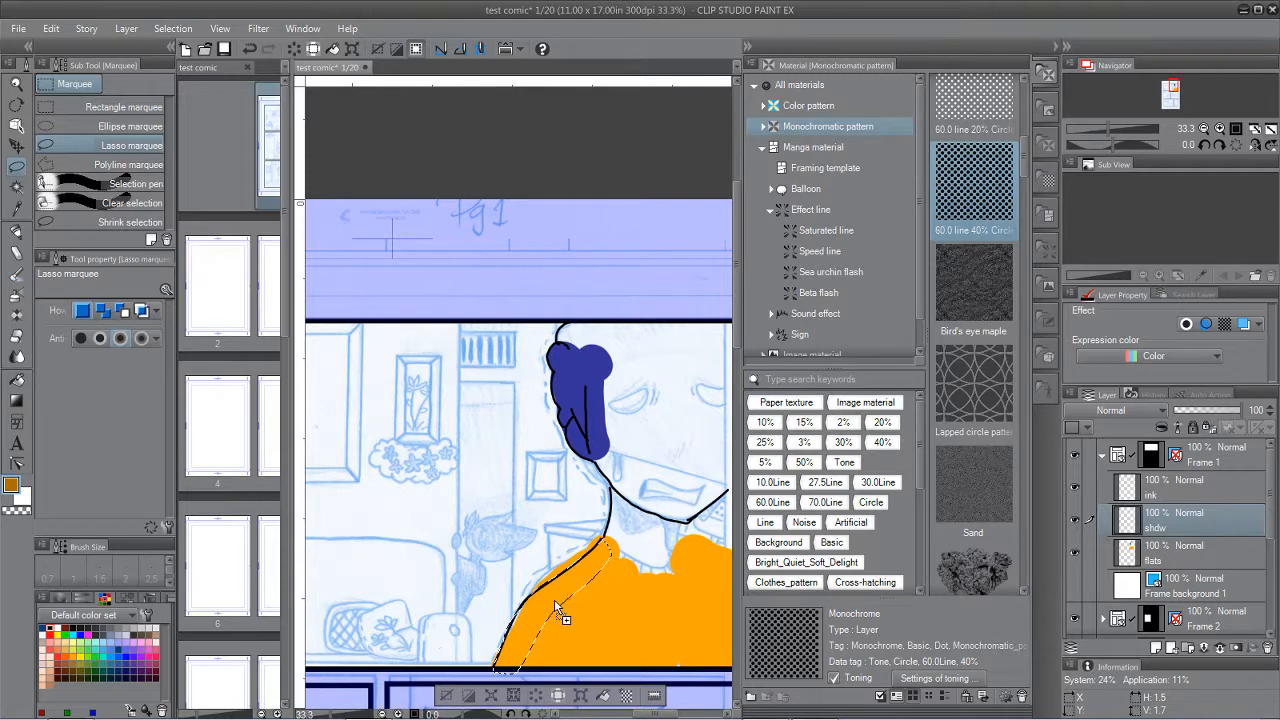
{"action": "left_click_drag", "start_coordinate": [550, 603], "coordinate": [550, 601]}
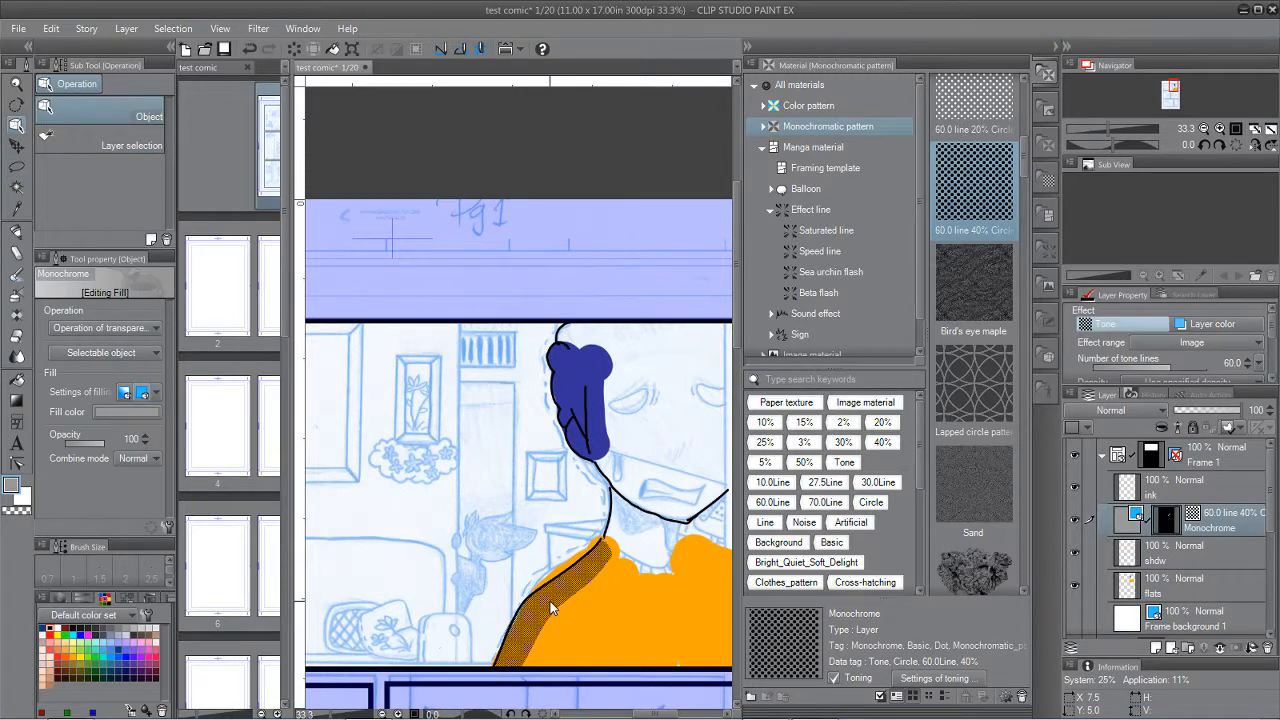
{"action": "key", "text": "ctrl+z"}
Step: Try the 30.0 line 3% circle tone on the selected shoulder strip and undo it
{"action": "scroll", "coordinate": [1022, 181], "scroll_direction": "down", "scroll_amount": 5}
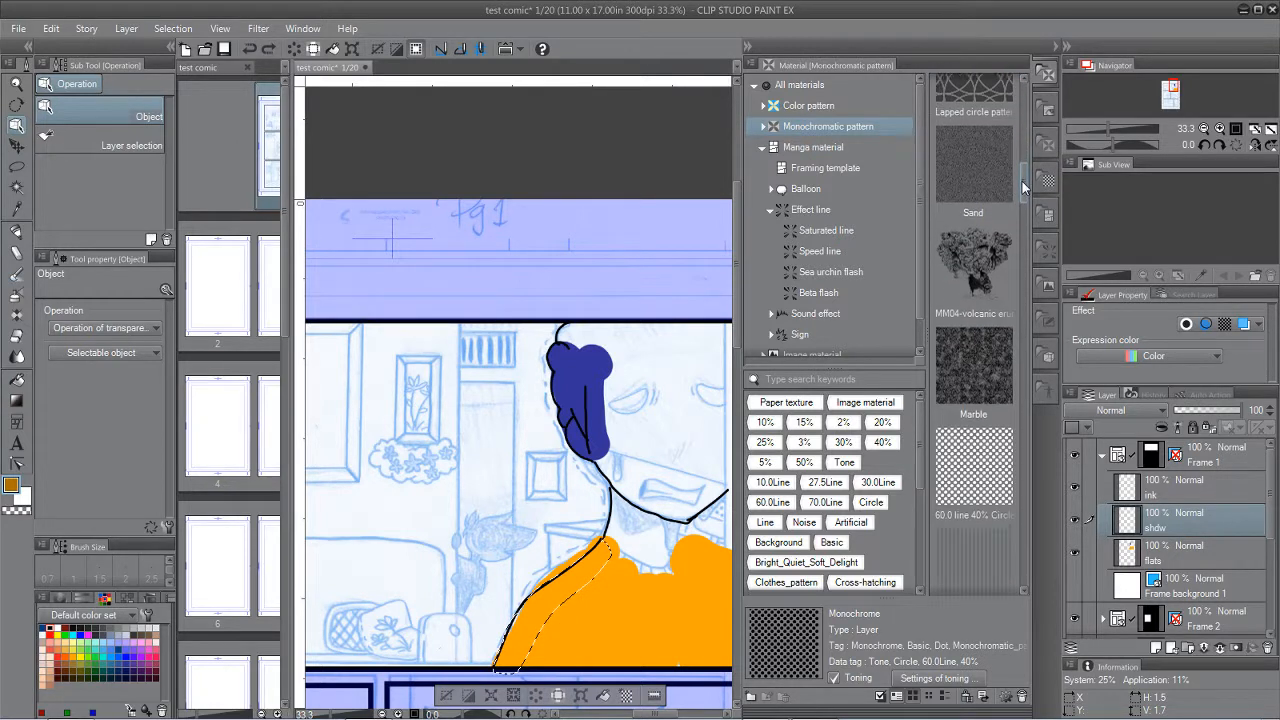
{"action": "left_click_drag", "start_coordinate": [1022, 181], "coordinate": [1019, 252]}
{"action": "left_click_drag", "start_coordinate": [975, 328], "coordinate": [567, 593]}
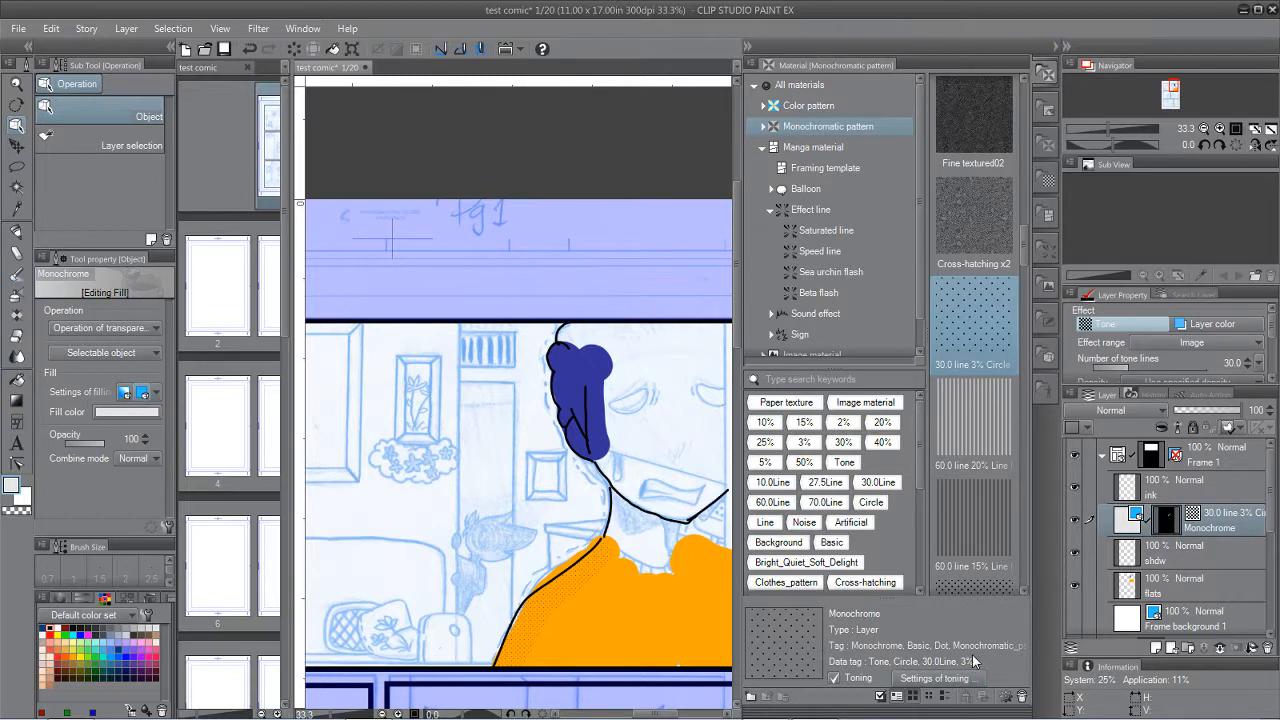
{"action": "key", "text": "ctrl+z"}
Step: Try the 60.0 line 10% circle tone on the selected shoulder strip and undo it
{"action": "left_click_drag", "start_coordinate": [1025, 248], "coordinate": [1024, 283]}
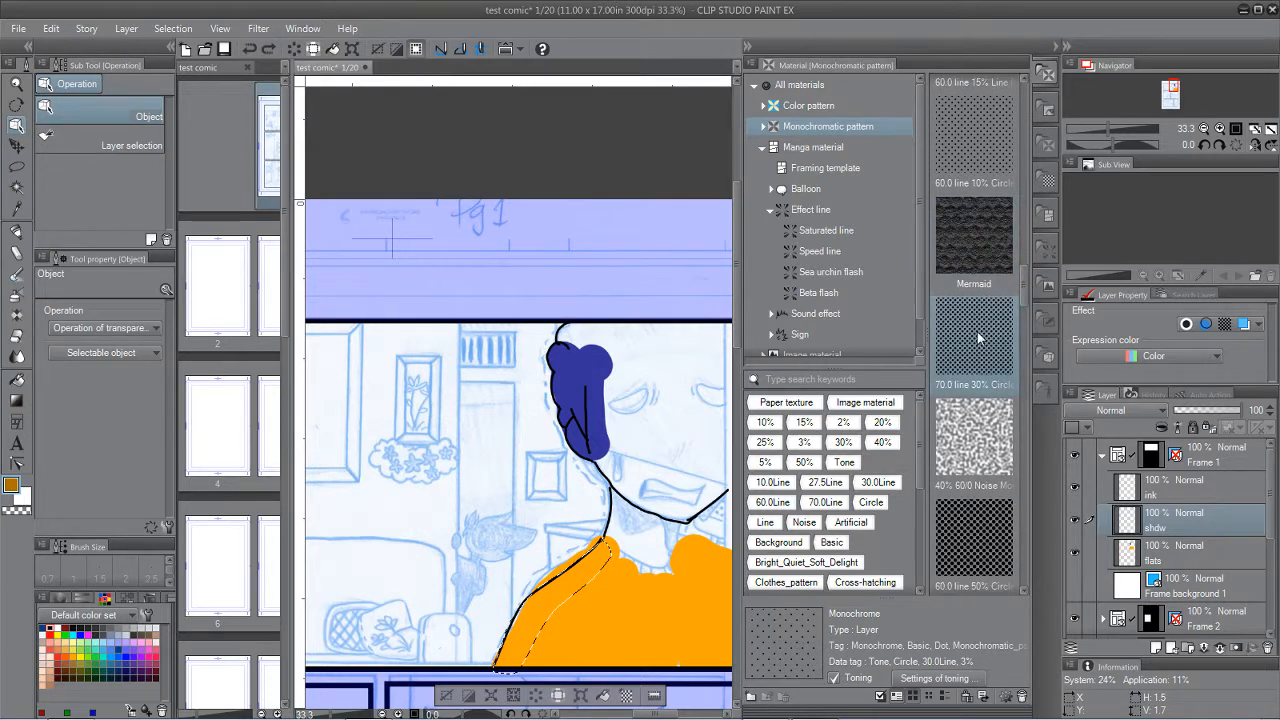
{"action": "left_click", "coordinate": [980, 137]}
{"action": "left_click_drag", "start_coordinate": [980, 137], "coordinate": [556, 597]}
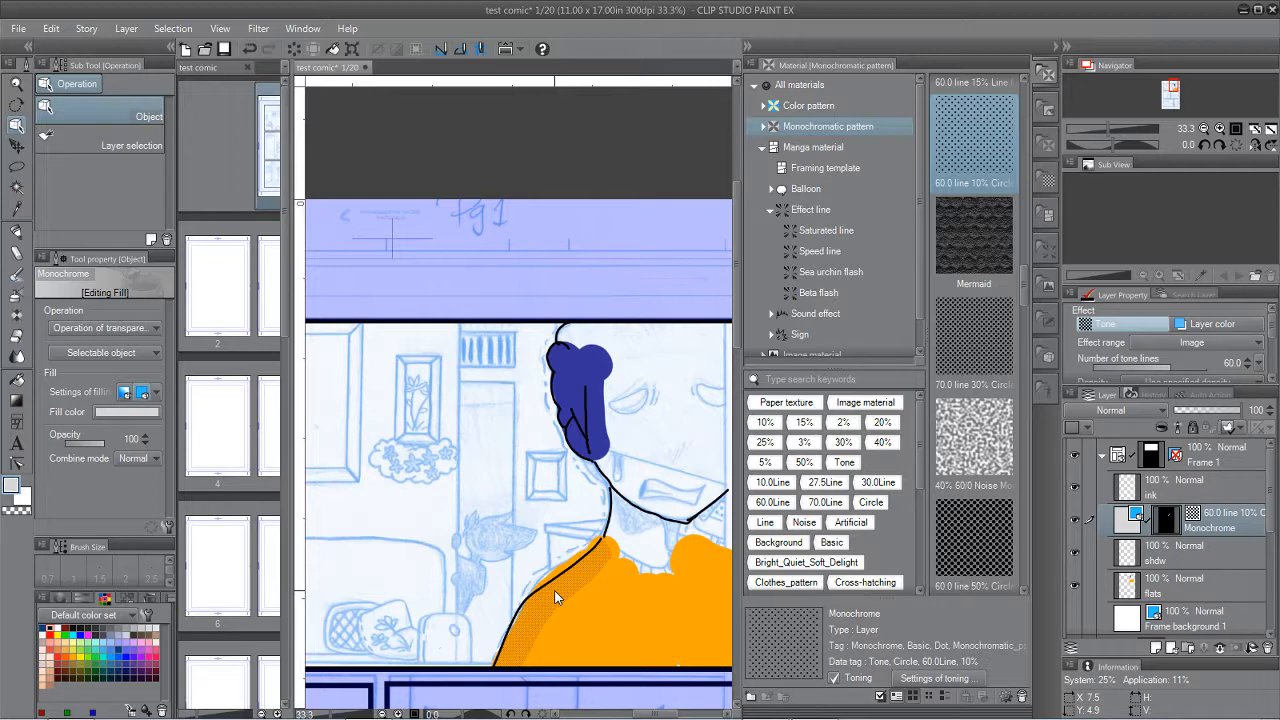
{"action": "key", "text": "ctrl+z"}
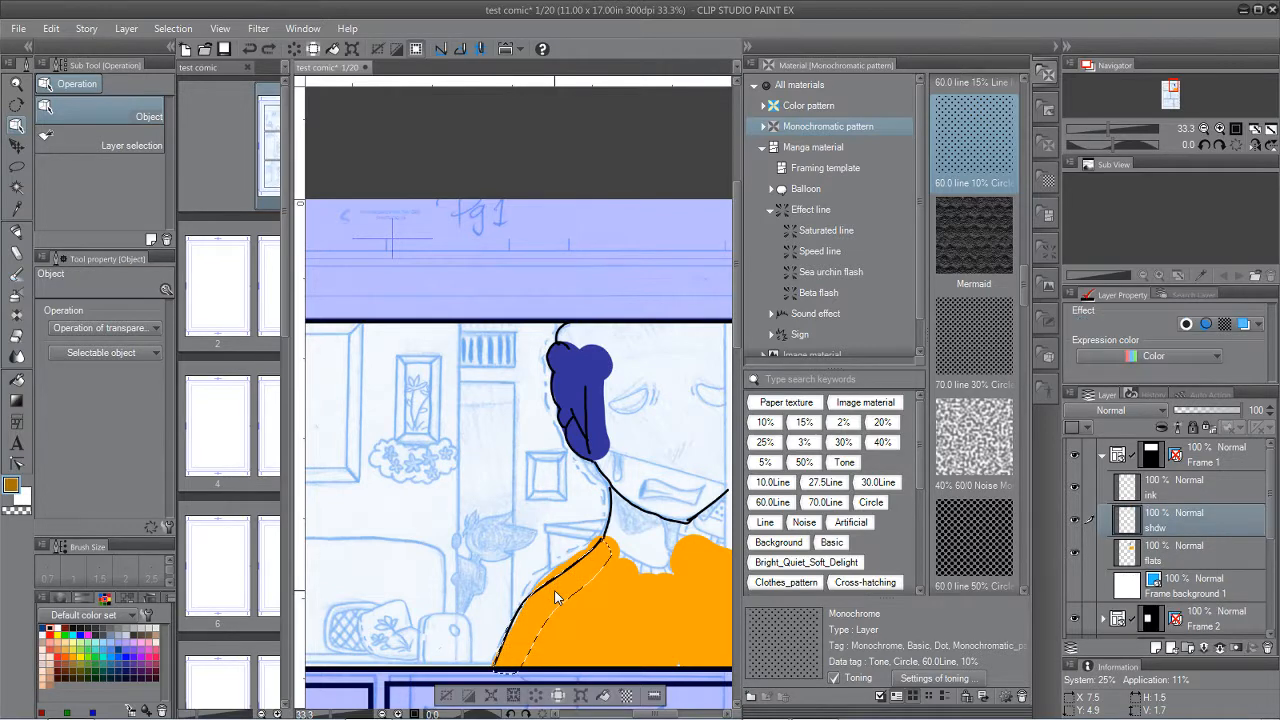
Step: Clear the shoulder selection and collapse the materials browser to enlarge the canvas area
{"action": "key", "text": "ctrl+d"}
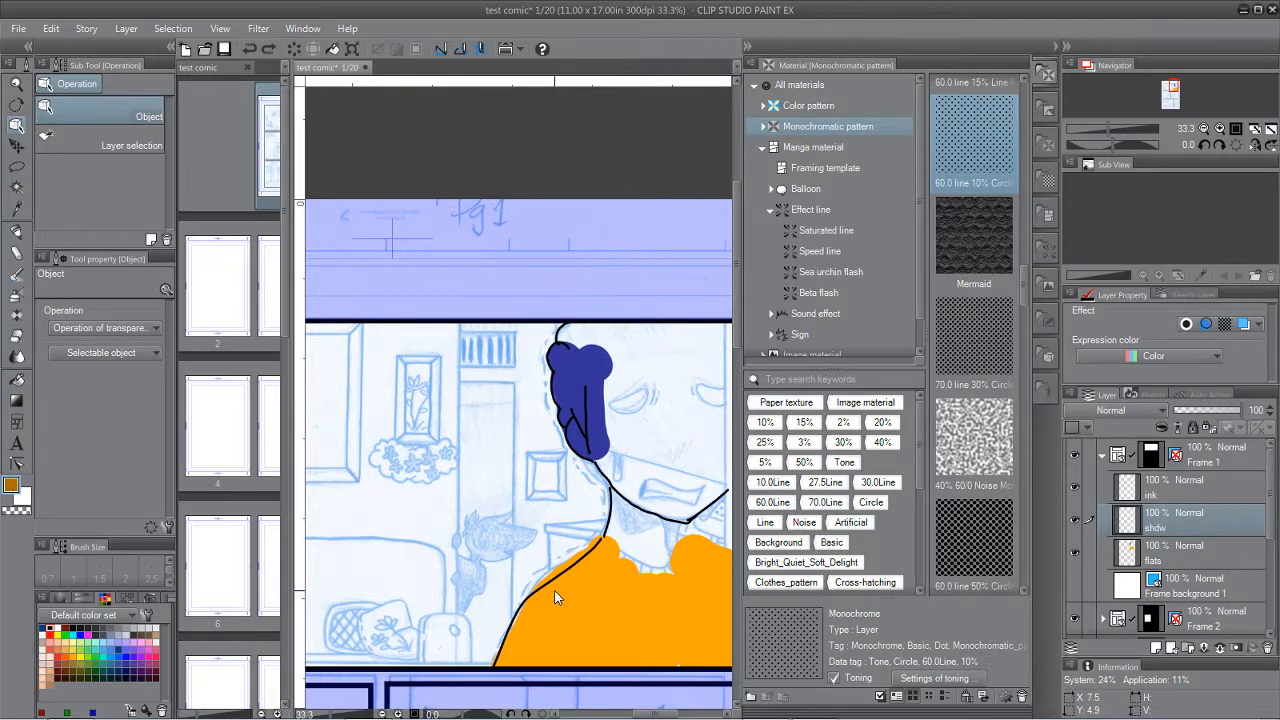
{"action": "left_click", "coordinate": [1064, 48]}
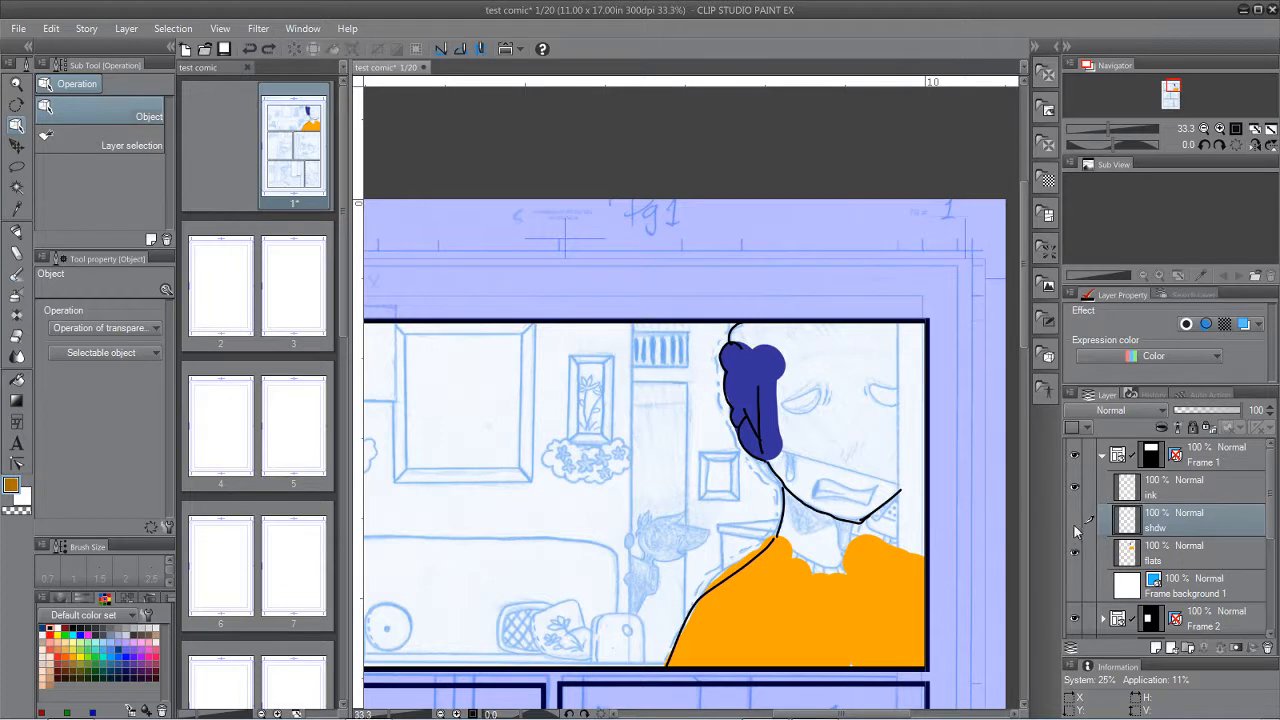
Step: View the inks on the whole page without flats and shdw, checking Frame 1 hidden and shown, and restore both layers' visibility
{"action": "left_click", "coordinate": [1075, 555]}
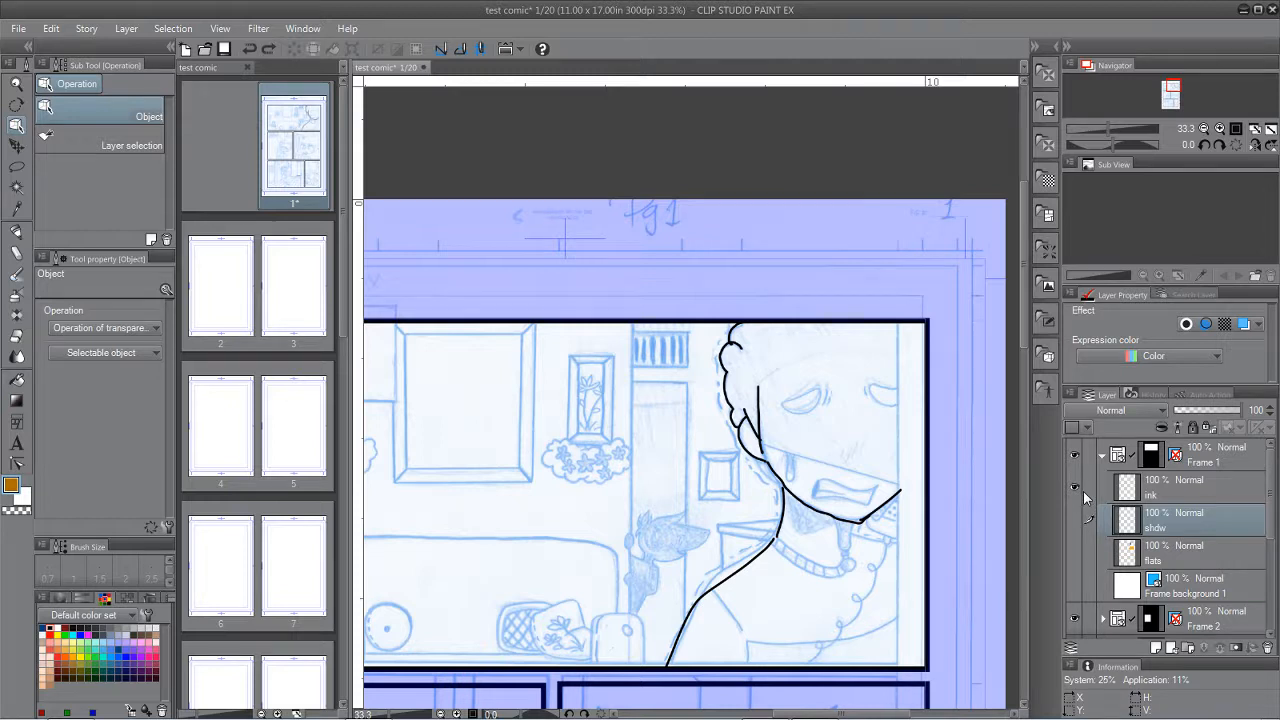
{"action": "key", "text": "ctrl+0"}
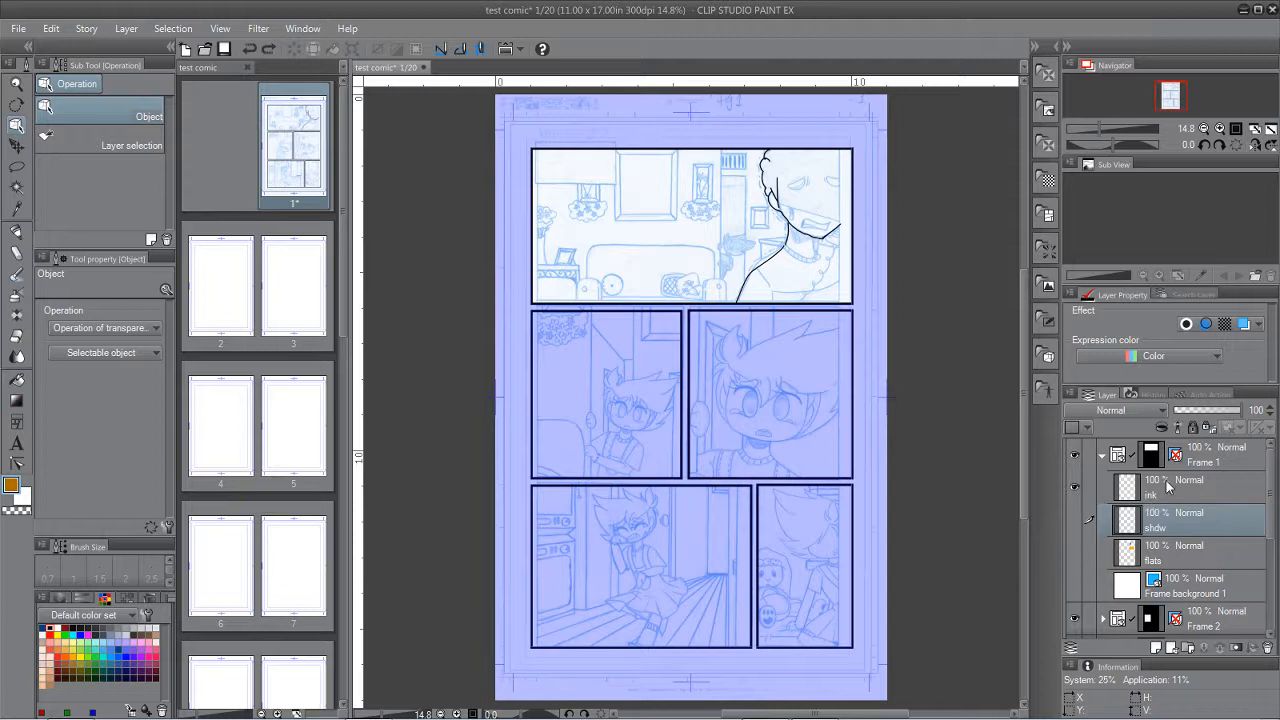
{"action": "left_click", "coordinate": [1075, 455]}
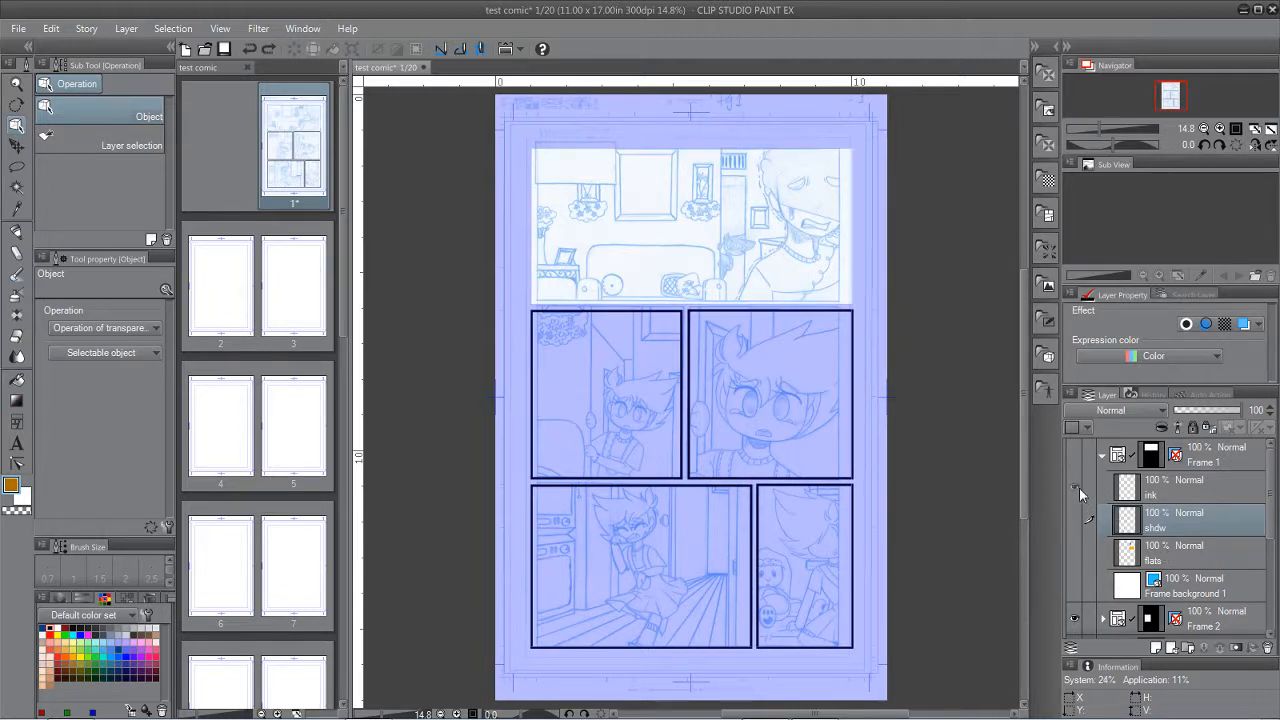
{"action": "left_click", "coordinate": [1074, 456]}
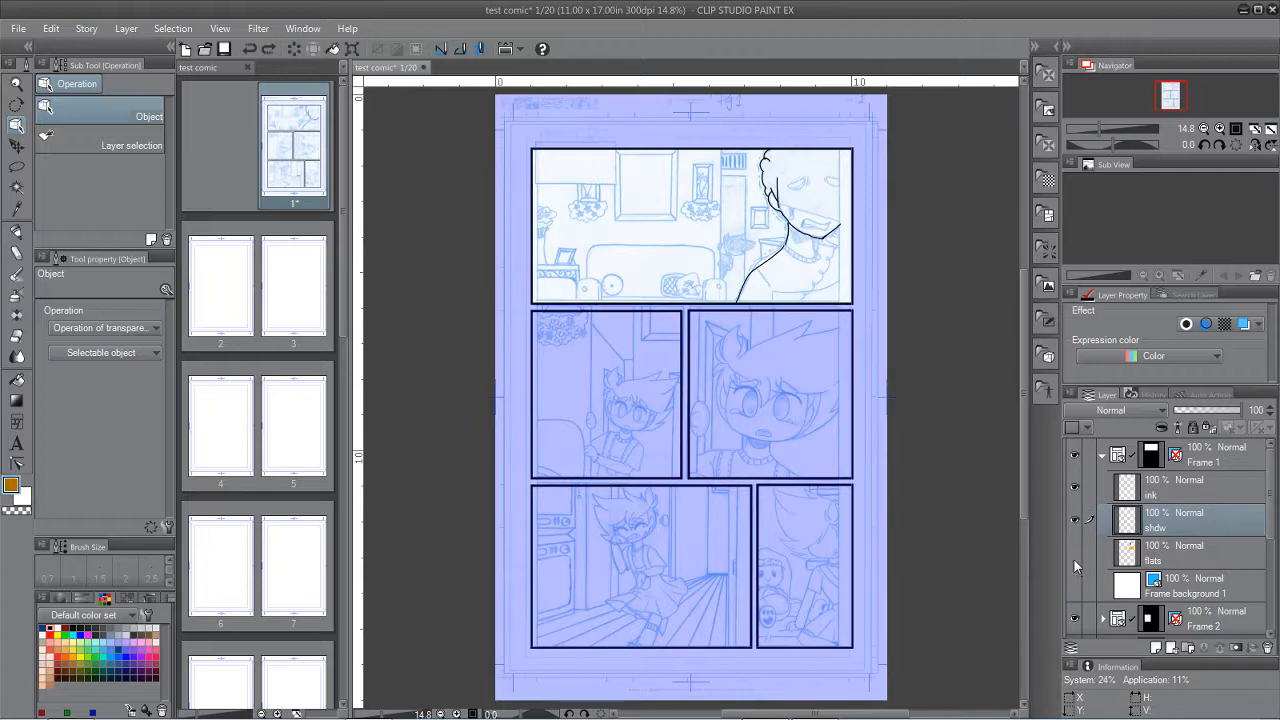
{"action": "left_click", "coordinate": [1074, 553]}
{"action": "left_click", "coordinate": [1075, 520]}
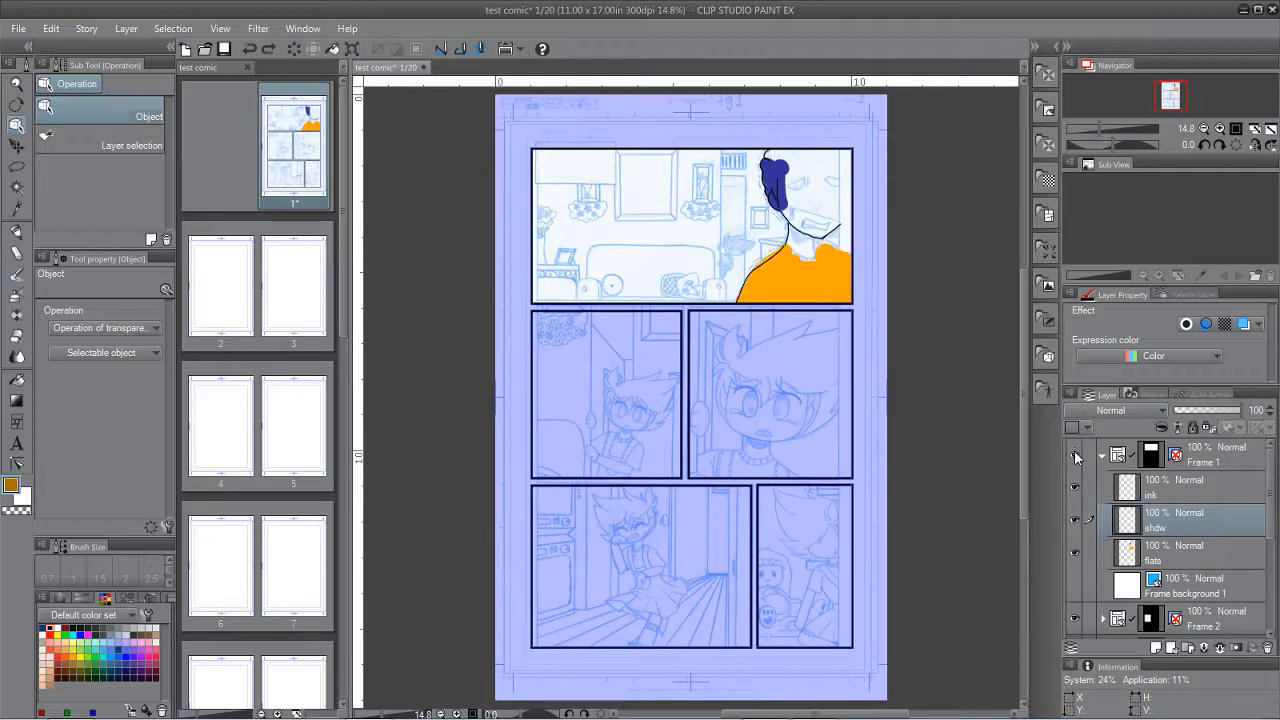
Step: Collapse the Frame 1 folder, toggle its visibility off and on, and expand it again
{"action": "left_click", "coordinate": [1103, 456]}
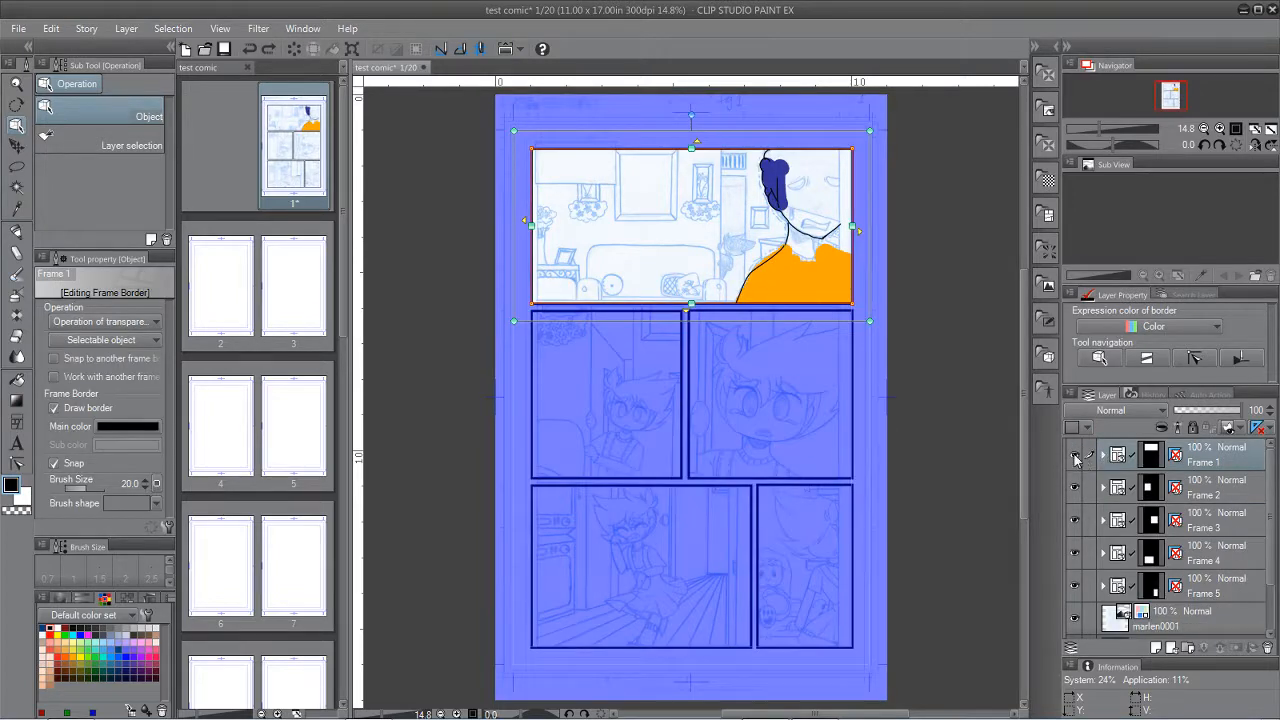
{"action": "left_click", "coordinate": [1075, 457]}
{"action": "left_click", "coordinate": [1075, 457]}
{"action": "left_click", "coordinate": [1104, 456]}
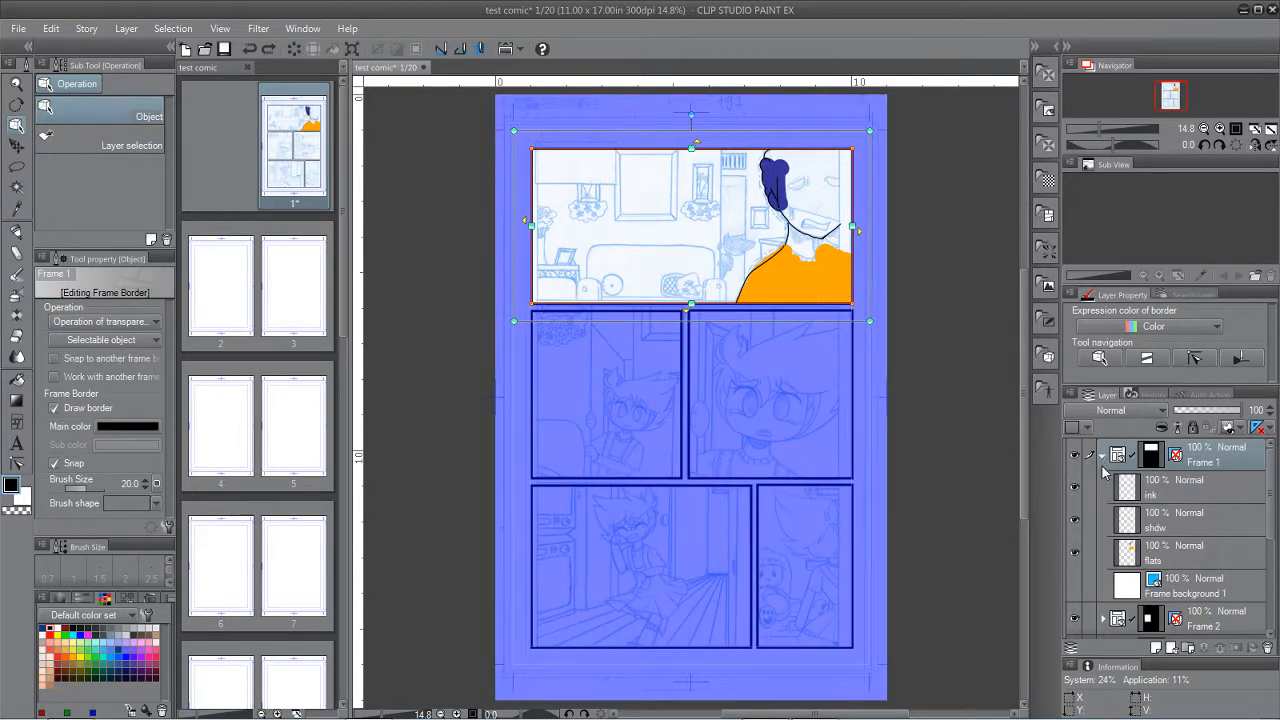